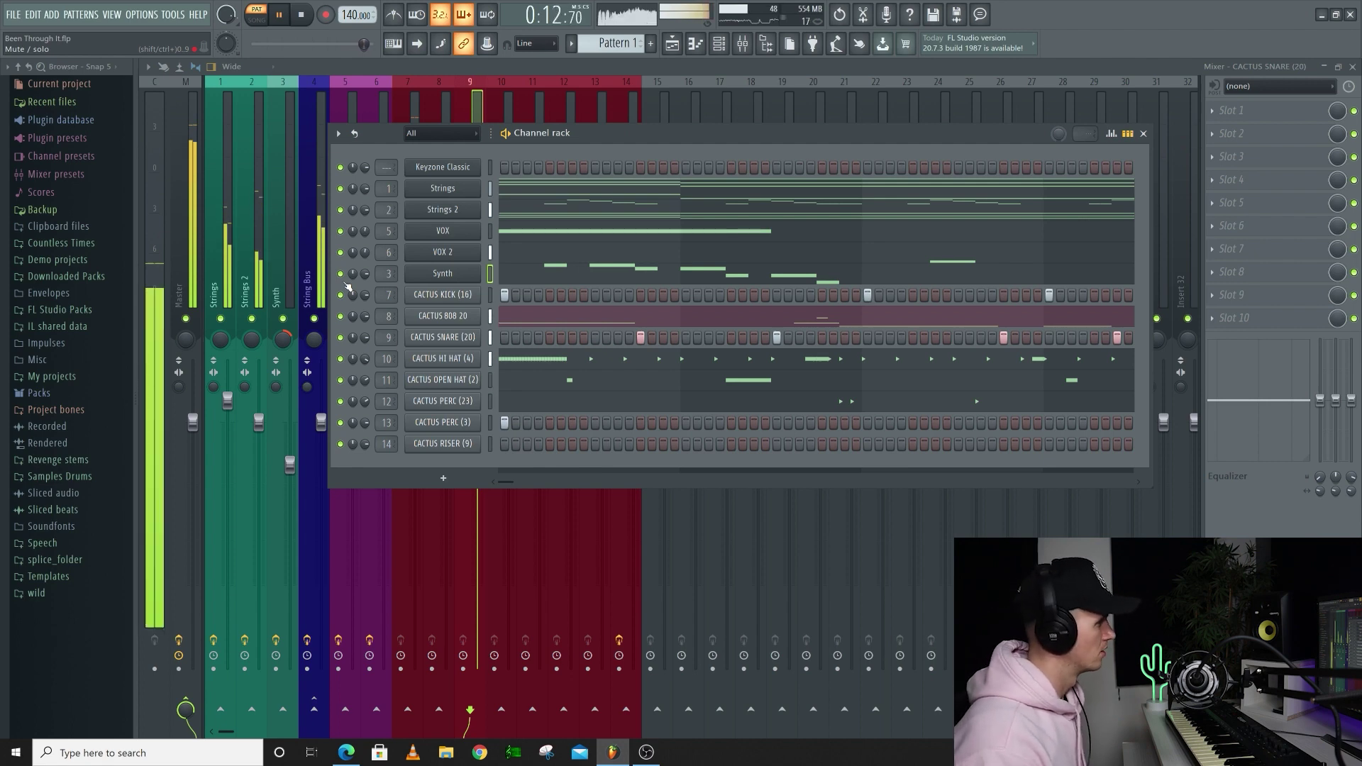
Split Pattern 1 by channel and place all the resulting patterns, Strings through CACTUS RISER (9), in the playlist at bar 1.
{"action": "key", "text": "space"}
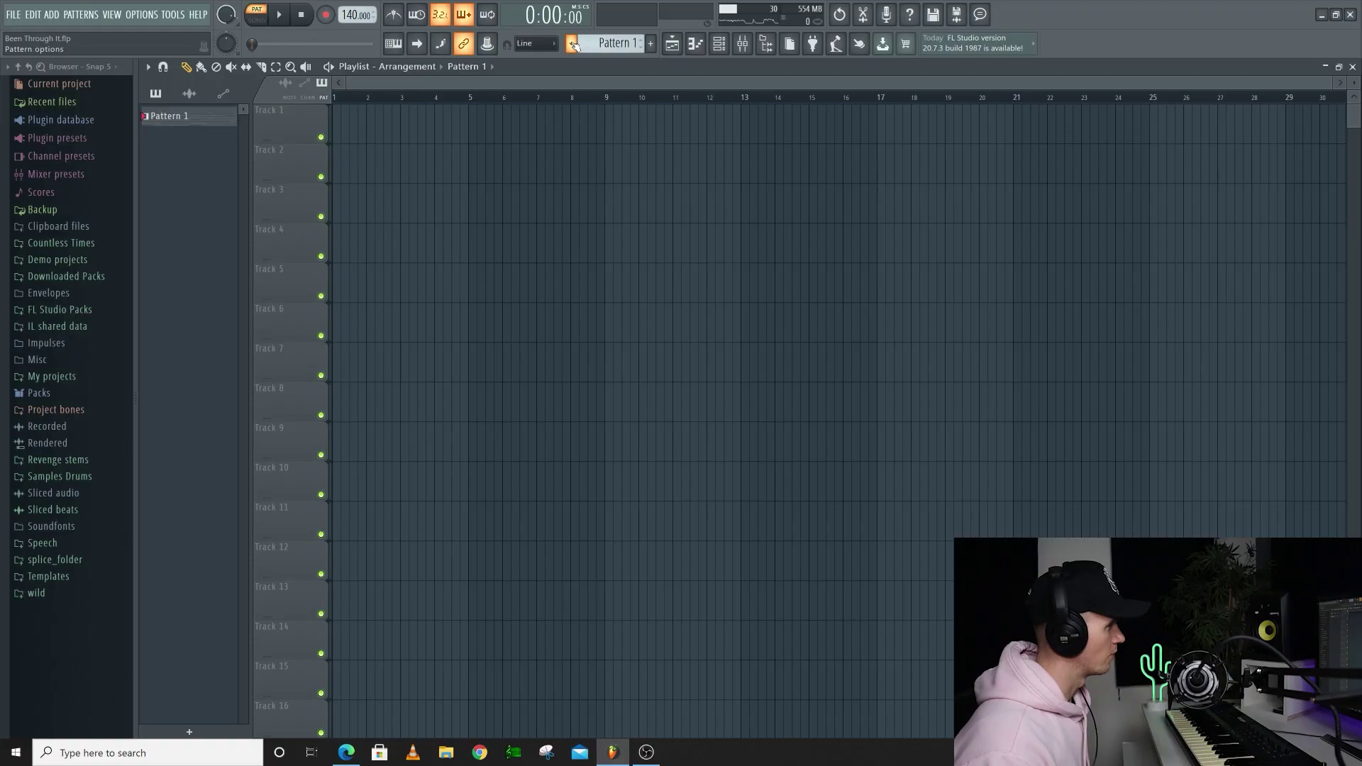
{"action": "left_click", "coordinate": [571, 45]}
{"action": "left_click", "coordinate": [691, 248]}
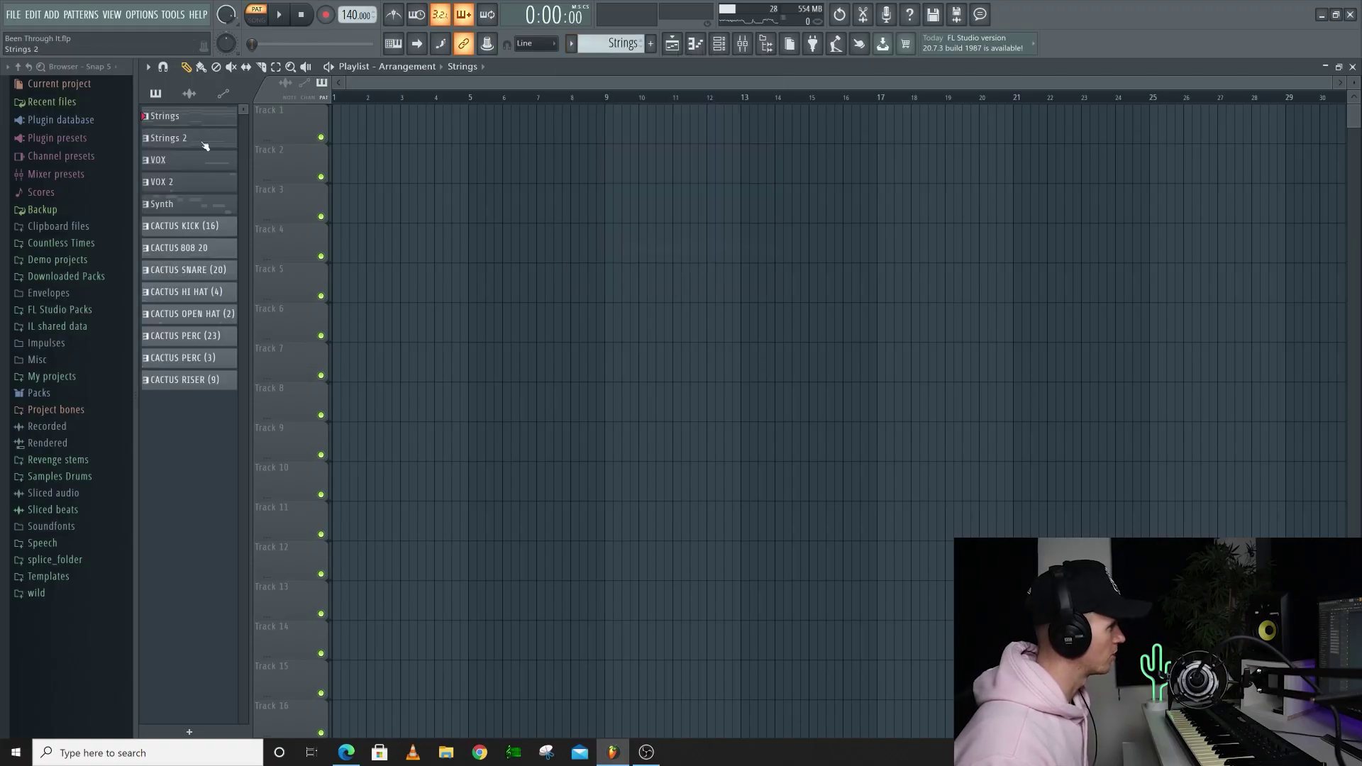
{"action": "left_click", "coordinate": [186, 387], "text": "shift"}
{"action": "left_click_drag", "start_coordinate": [194, 117], "coordinate": [341, 125]}
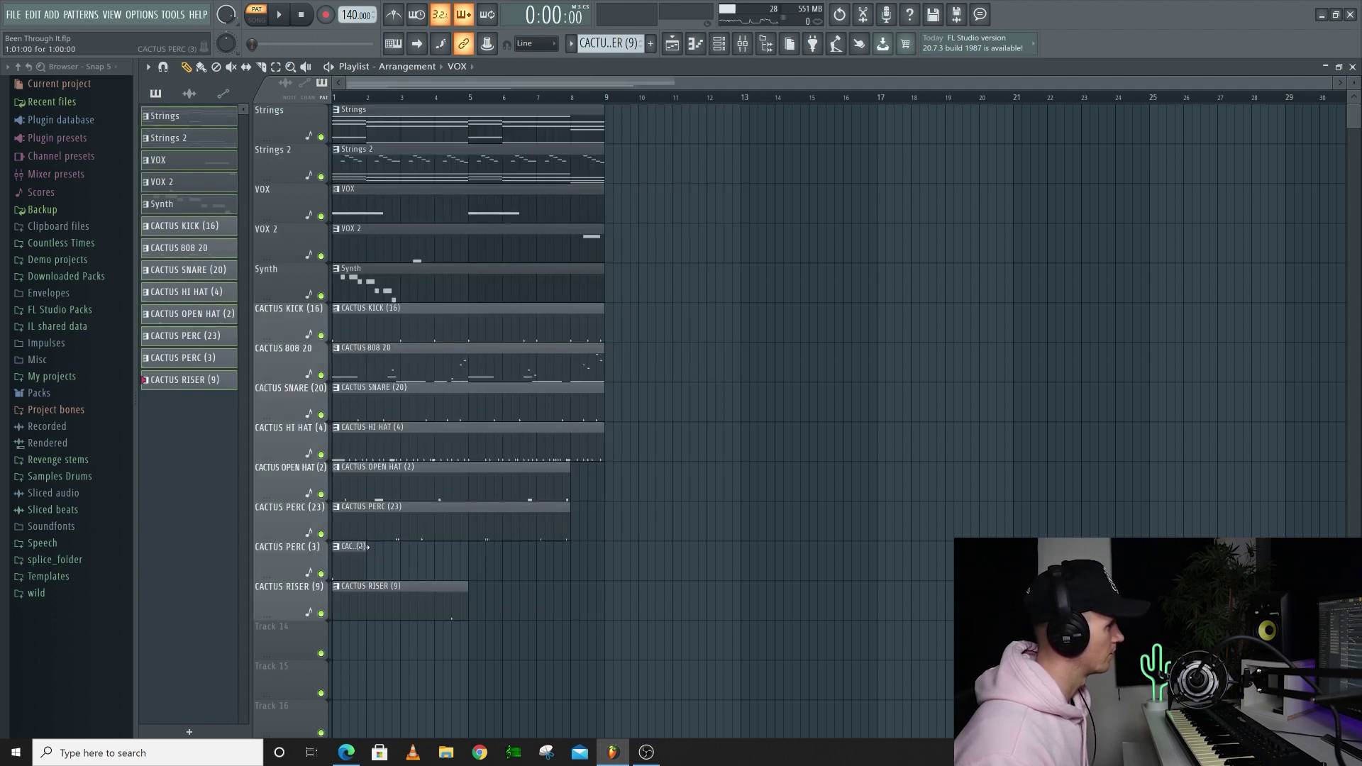
Extend the CACTUS PERC (3) clip to bar 9 and duplicate the whole eight-bar arrangement until it fills 48 bars.
{"action": "left_click_drag", "start_coordinate": [367, 547], "coordinate": [604, 546]}
{"action": "key", "text": "ctrl+a"}
{"action": "key", "text": "ctrl+b"}
{"action": "key", "text": "ctrl+b"}
{"action": "key", "text": "ctrl+b"}
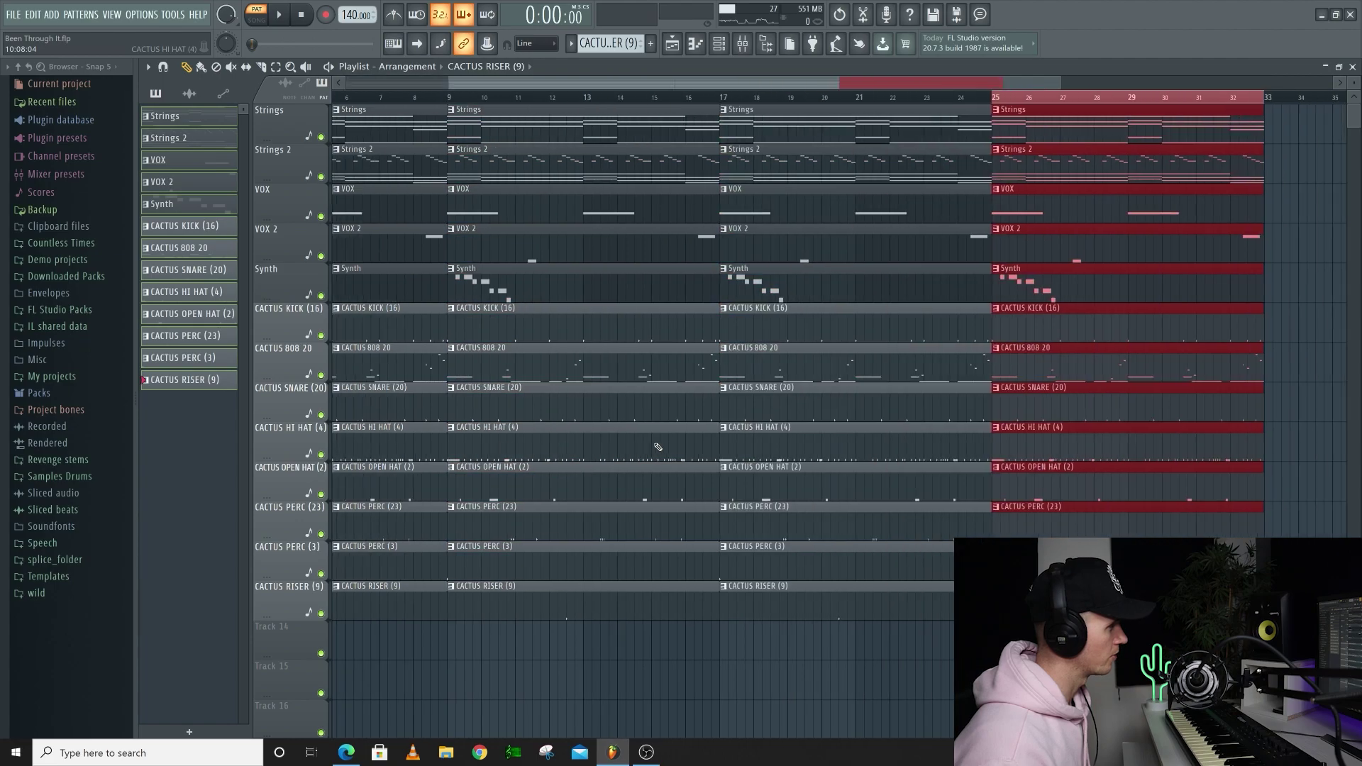
{"action": "key", "text": "ctrl+b"}
{"action": "key", "text": "ctrl+b"}
{"action": "scroll", "coordinate": [657, 447], "scroll_direction": "down", "scroll_amount": 2}
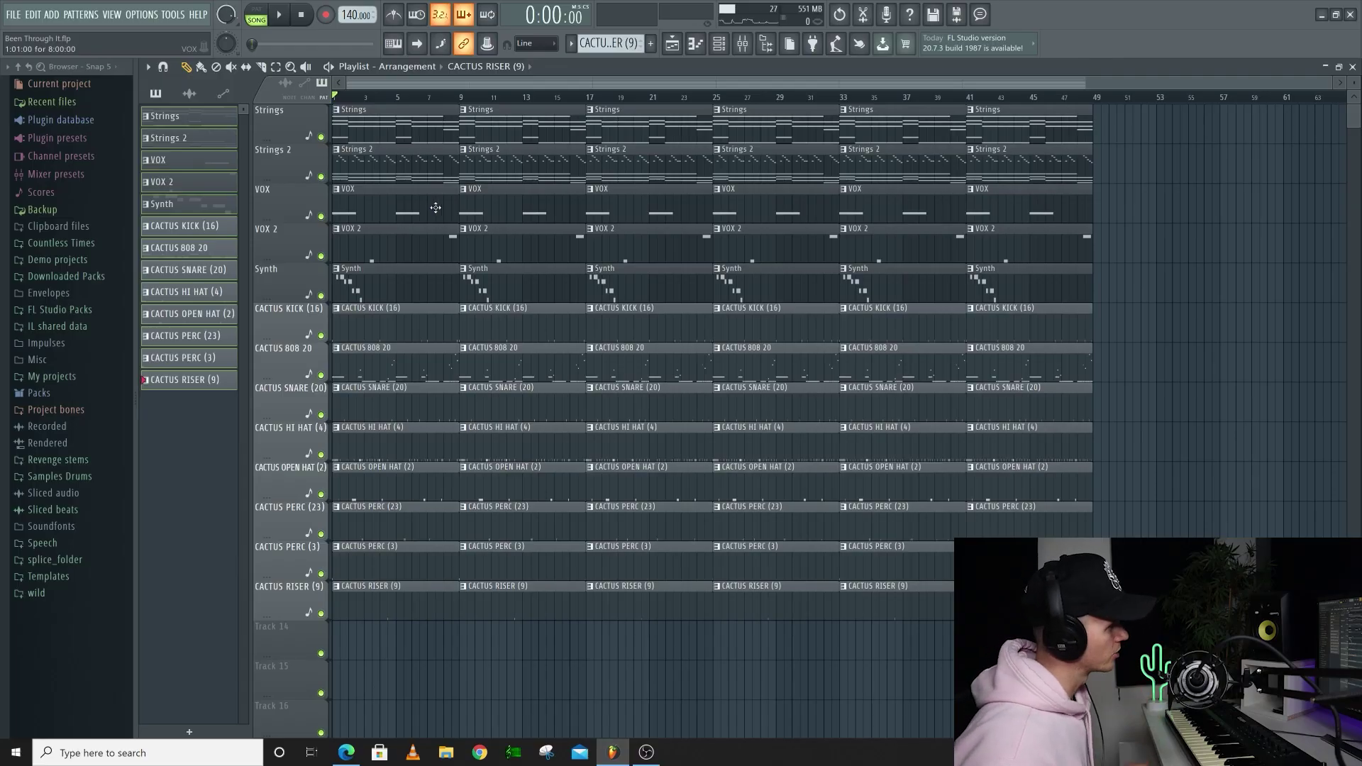
Clear the first eight bars of every track below Strings 2 and start Strings 2 at bar 5, leaving Strings from bar 1.
{"action": "left_click_drag", "start_coordinate": [432, 207], "coordinate": [419, 599]}
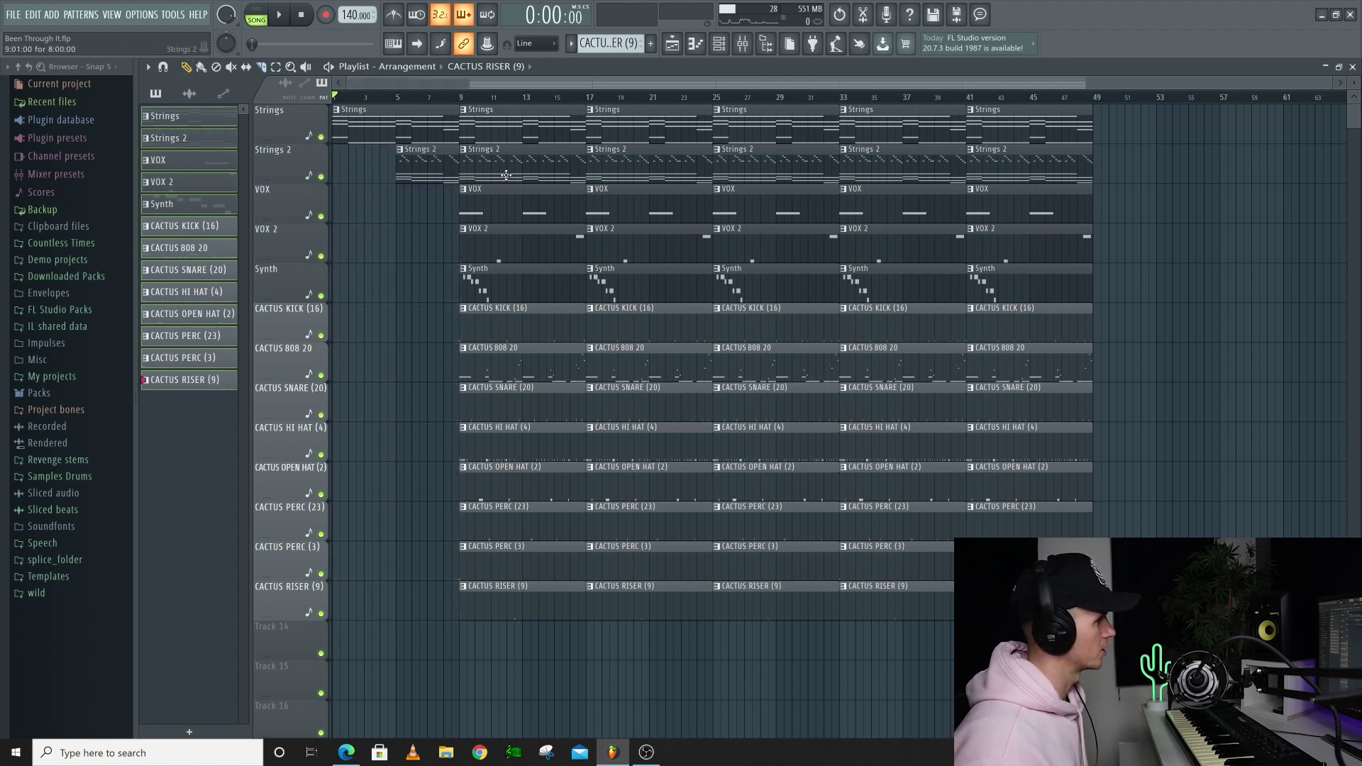
{"action": "key", "text": "space"}
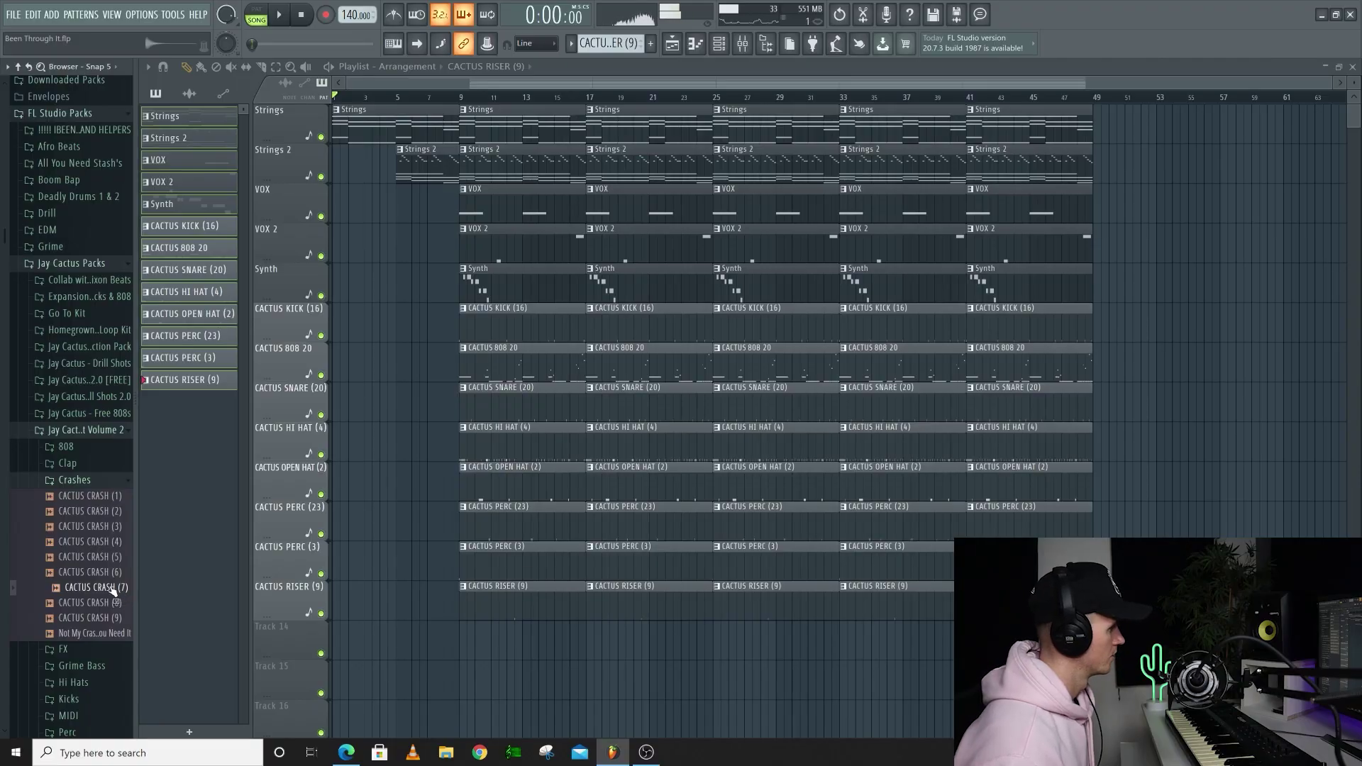
Place CACTUS CRASH (7) at bar 9 on Track 14 and add a unique, reversed copy of it at bar 5.
{"action": "left_click_drag", "start_coordinate": [113, 589], "coordinate": [462, 628]}
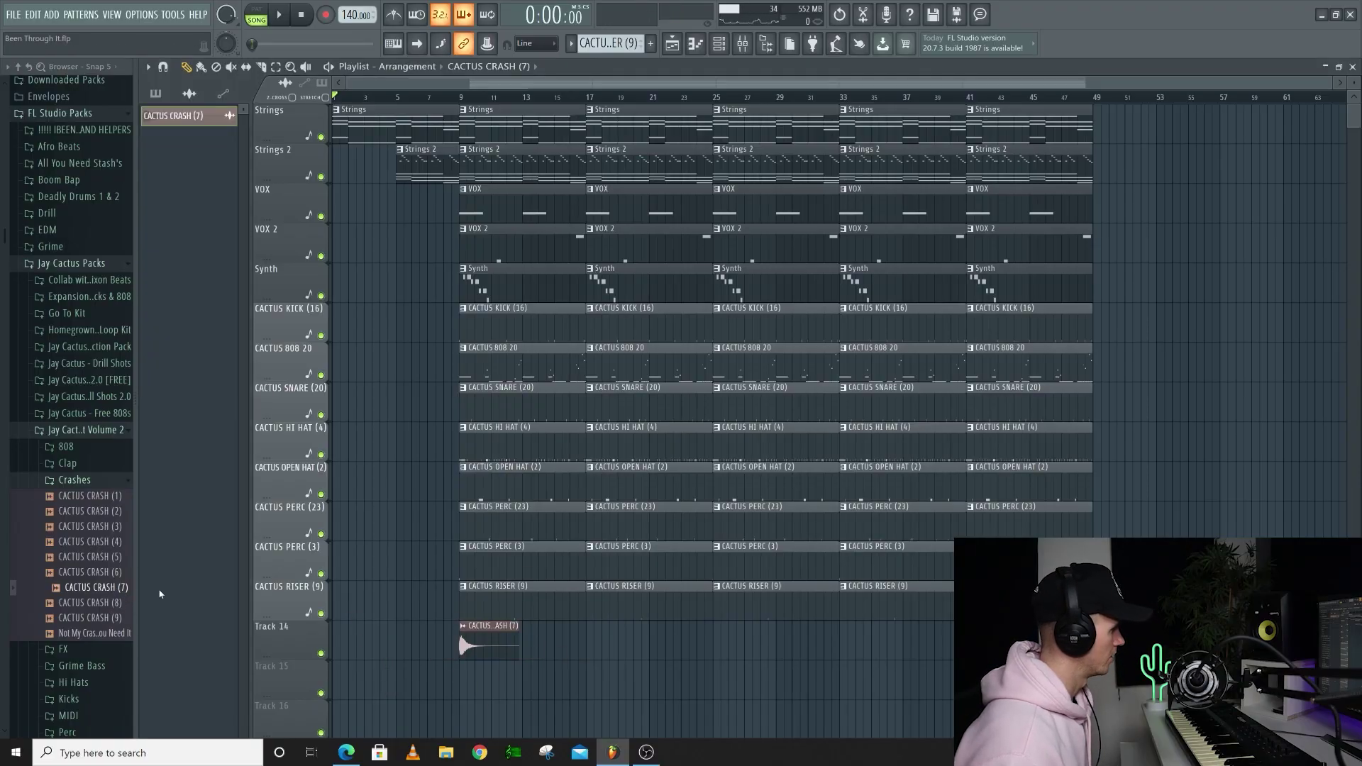
{"action": "left_click", "coordinate": [401, 626]}
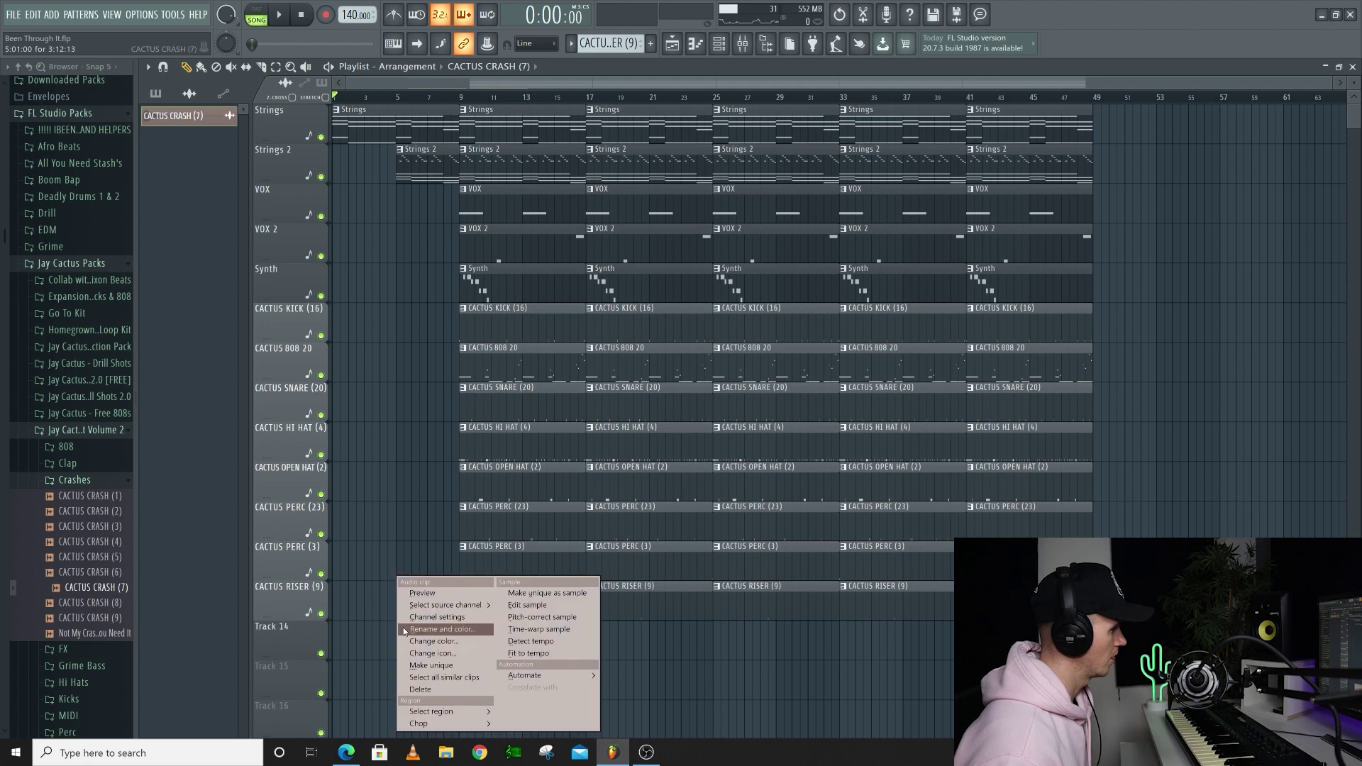
{"action": "left_click", "coordinate": [449, 667]}
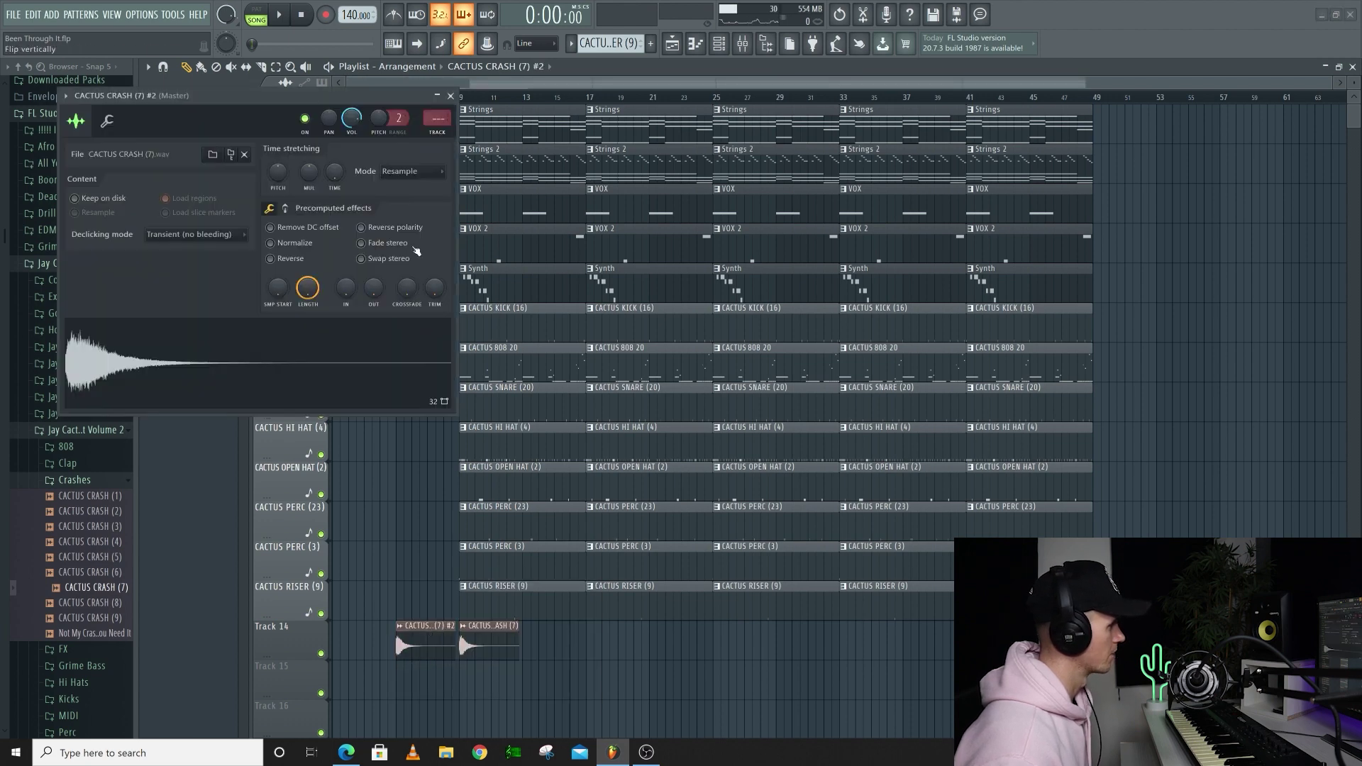
{"action": "left_click", "coordinate": [271, 258]}
{"action": "left_click", "coordinate": [450, 96]}
Shift the reversed crash so it ends at bar 9 against the normal crash, and play the transition.
{"action": "scroll", "coordinate": [451, 646], "scroll_direction": "up", "scroll_amount": 7}
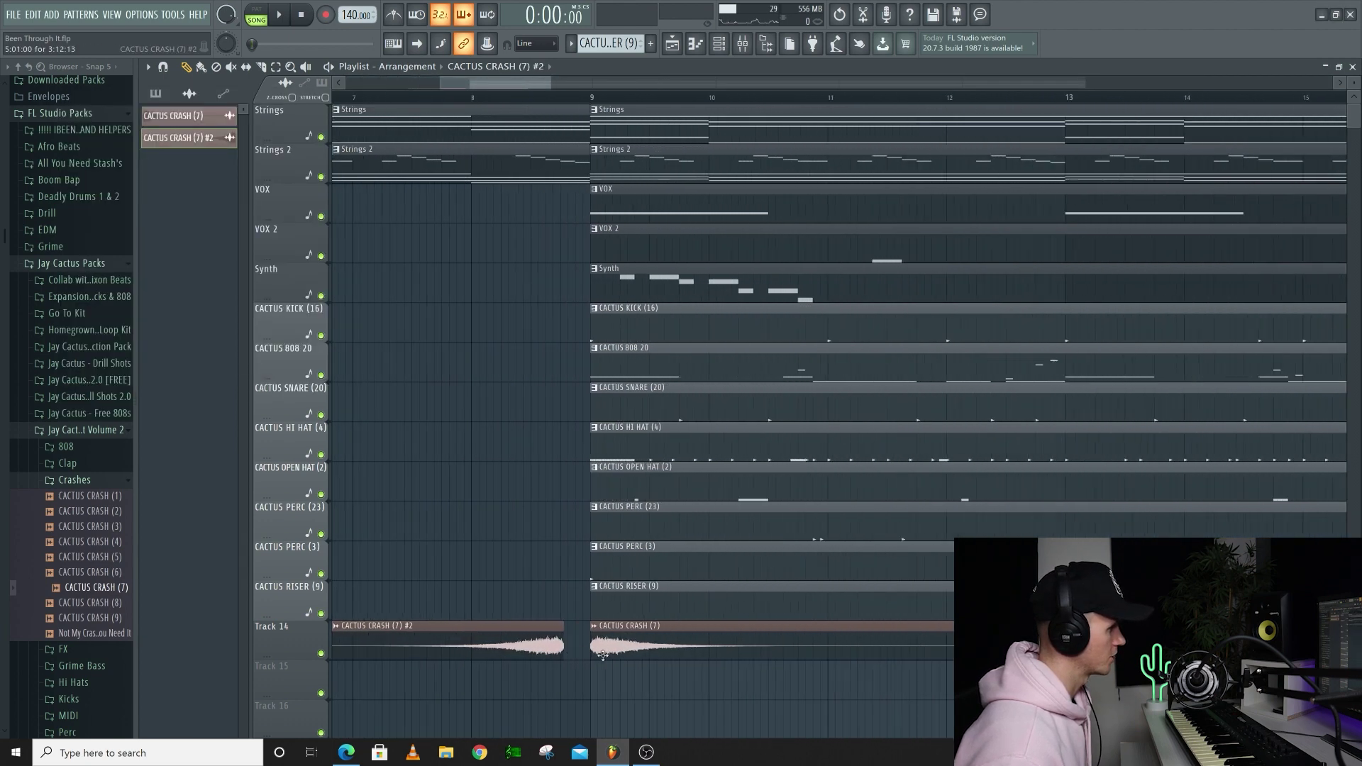
{"action": "scroll", "coordinate": [541, 654], "scroll_direction": "up", "scroll_amount": 3}
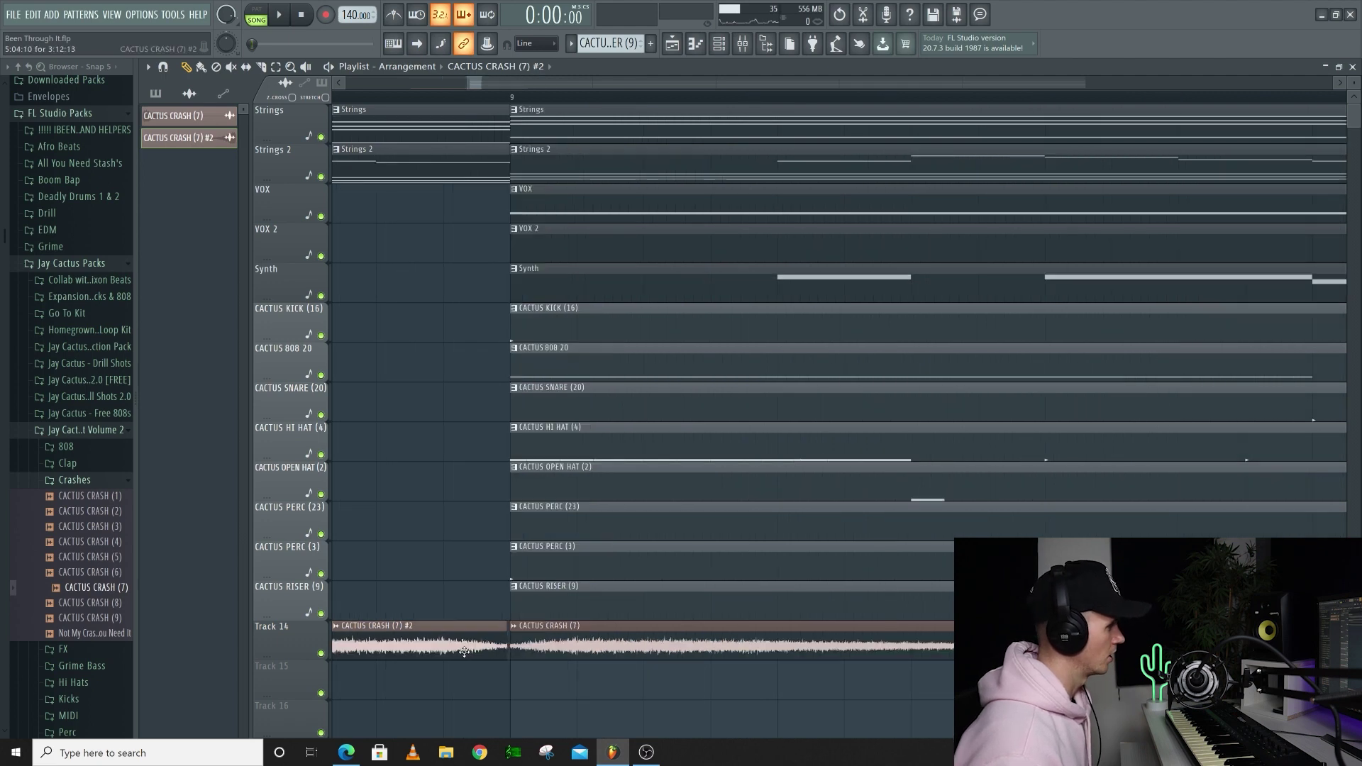
{"action": "scroll", "coordinate": [469, 652], "scroll_direction": "down", "scroll_amount": 5}
{"action": "key", "text": "space"}
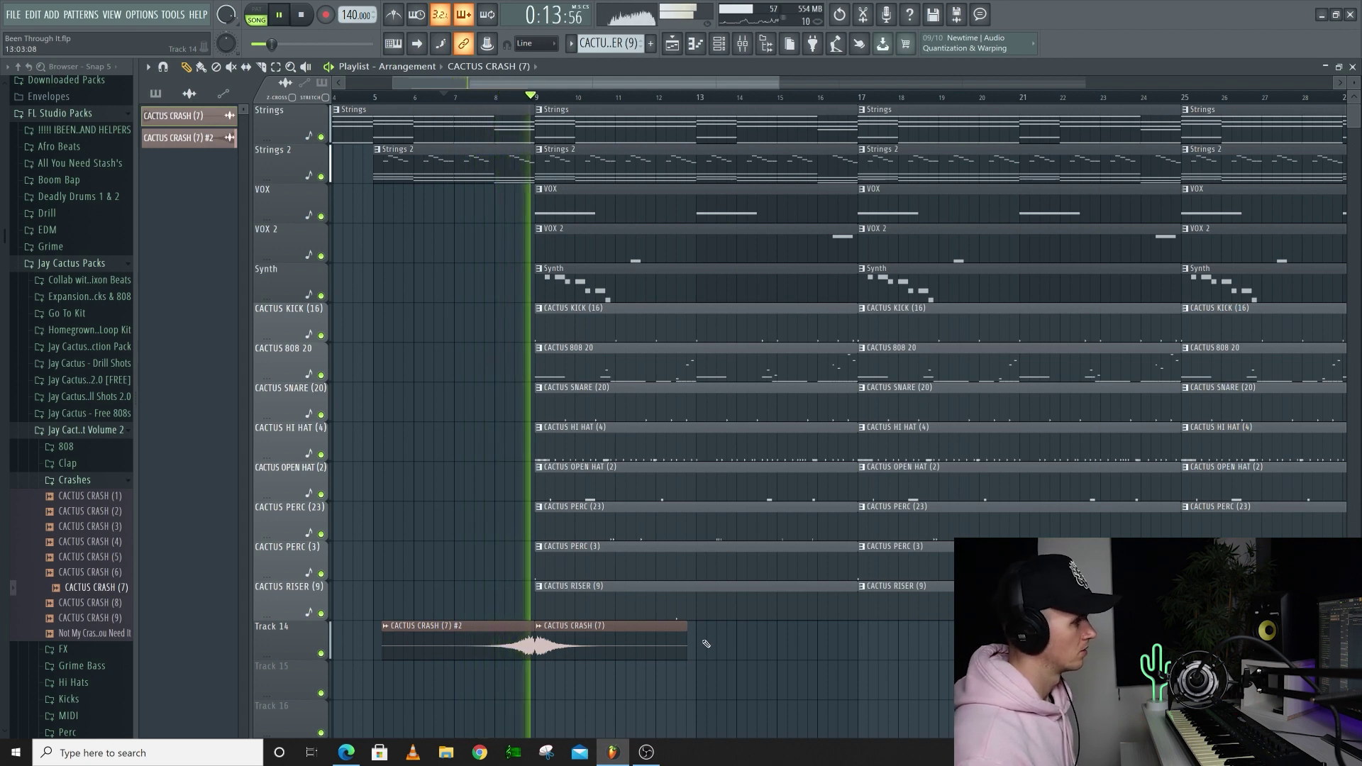
{"action": "key", "text": "space"}
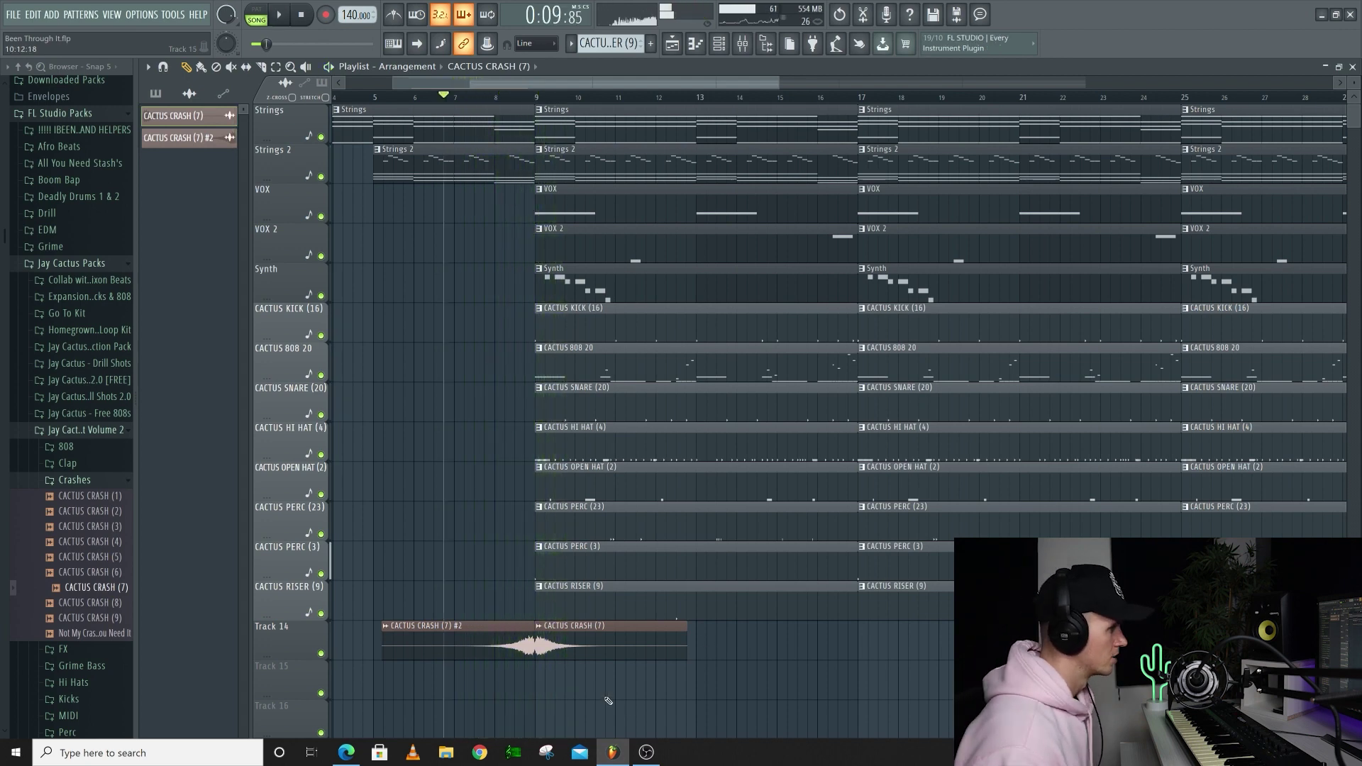
Move the reversed crash to Track 15, ending slightly past bar 9, and listen to the transition into the drop.
{"action": "scroll", "coordinate": [609, 702], "scroll_direction": "up", "scroll_amount": 5, "text": "ctrl"}
{"action": "left_click_drag", "start_coordinate": [501, 663], "coordinate": [546, 689]}
{"action": "scroll", "coordinate": [502, 687], "scroll_direction": "up", "scroll_amount": 3, "text": "ctrl"}
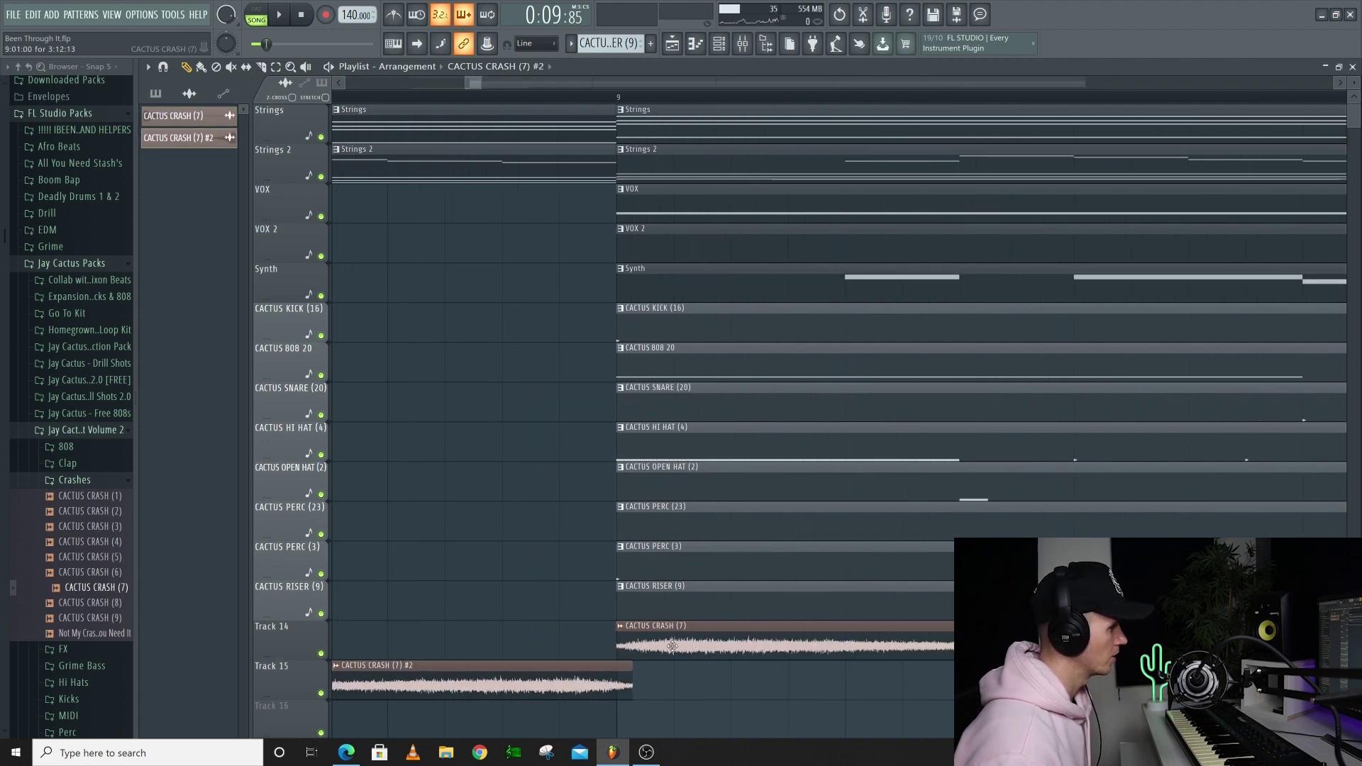
{"action": "scroll", "coordinate": [665, 646], "scroll_direction": "down", "scroll_amount": 6, "text": "ctrl"}
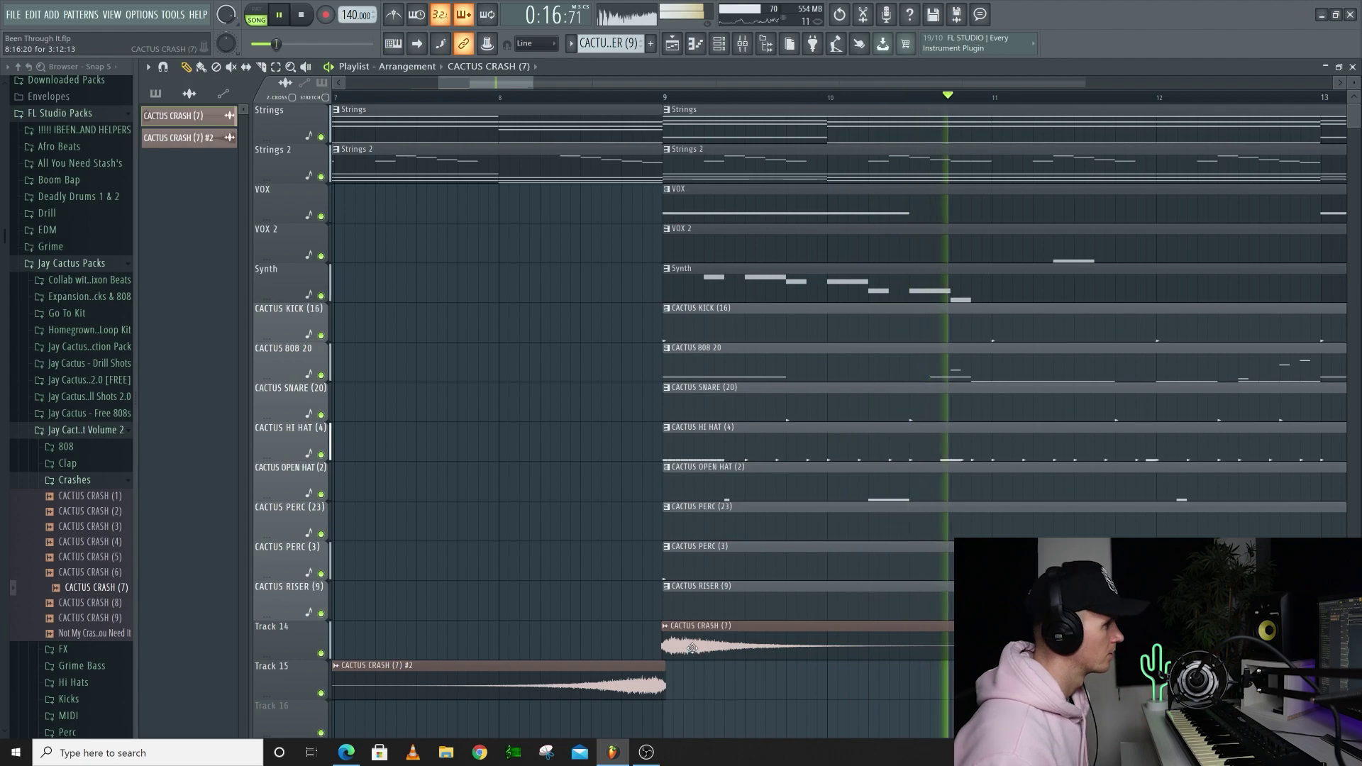
{"action": "key", "text": "space"}
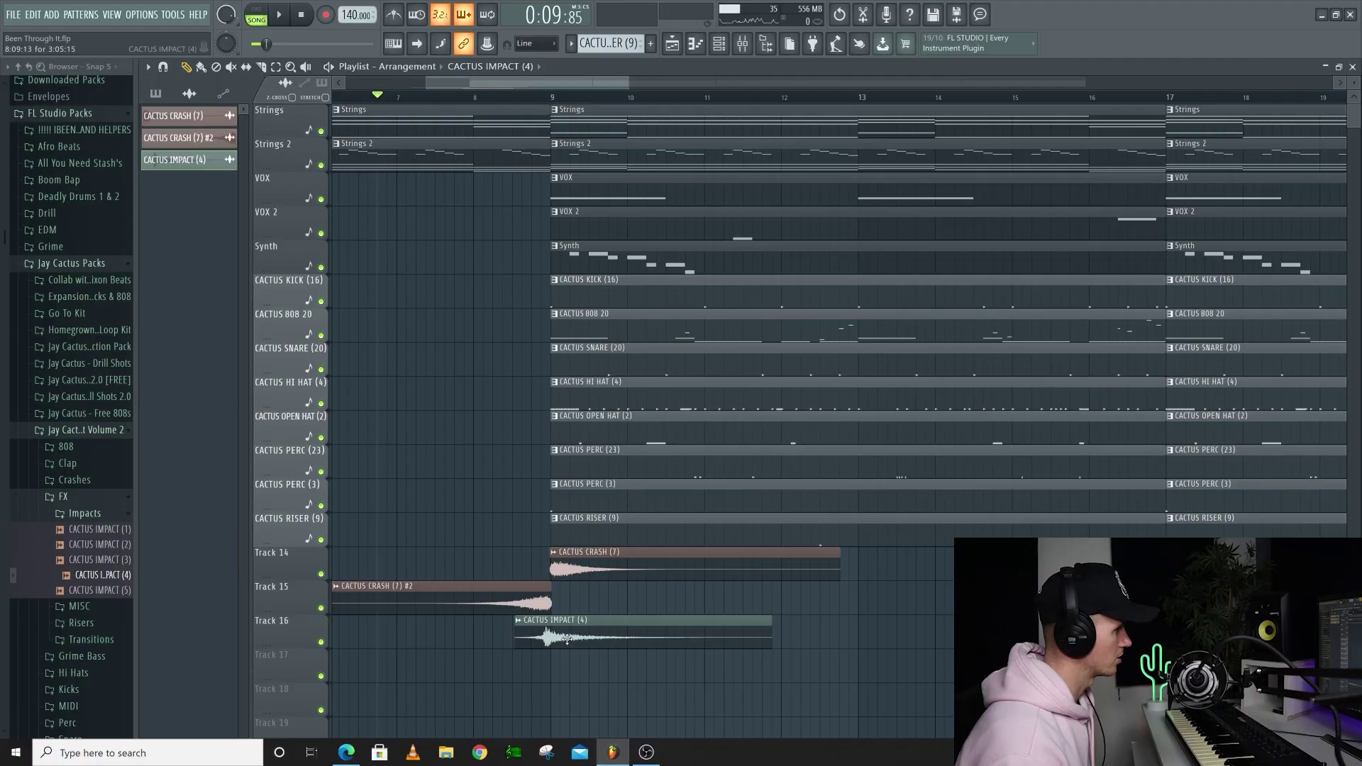
Align the peak of the CACTUS IMPACT (4) clip on Track 16 with bar 9 and play the transition.
{"action": "scroll", "coordinate": [567, 639], "scroll_direction": "up", "scroll_amount": 10}
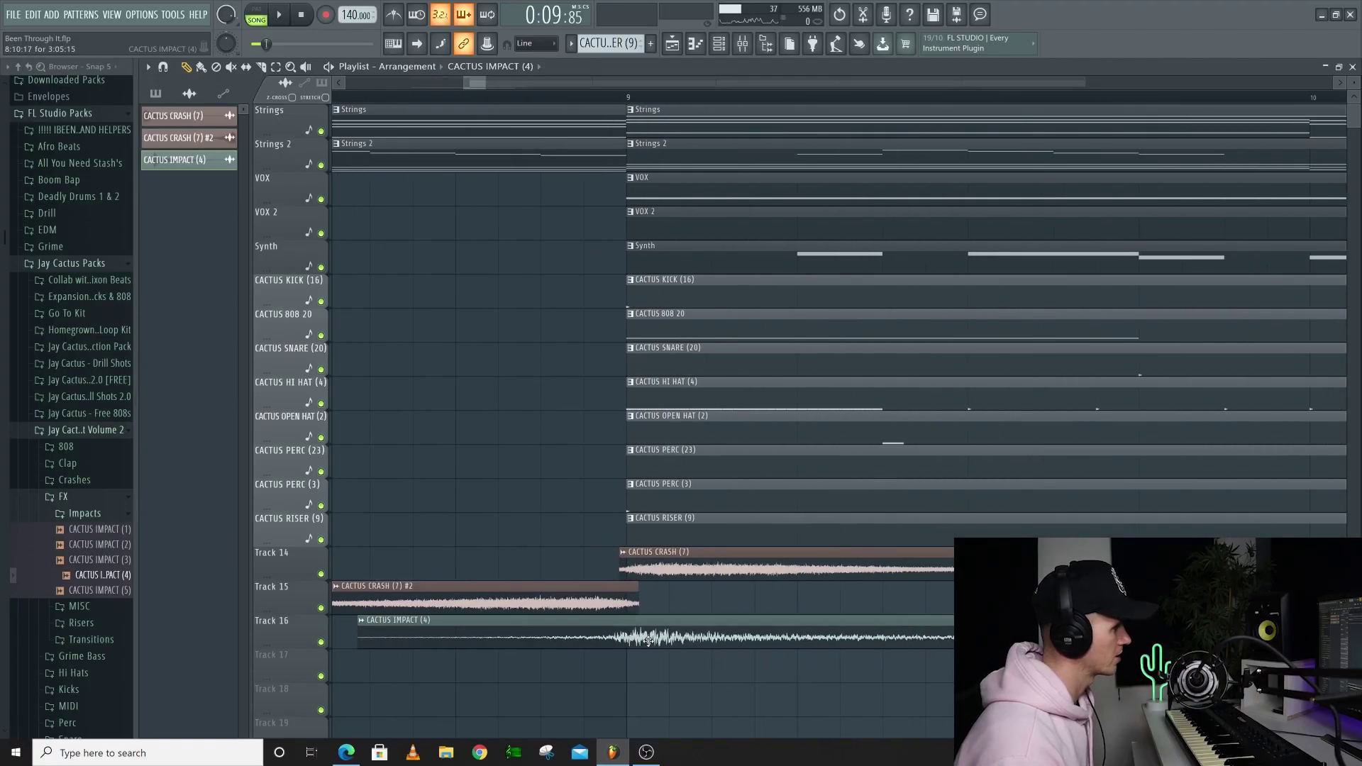
{"action": "scroll", "coordinate": [648, 641], "scroll_direction": "down", "scroll_amount": 10}
{"action": "key", "text": "space"}
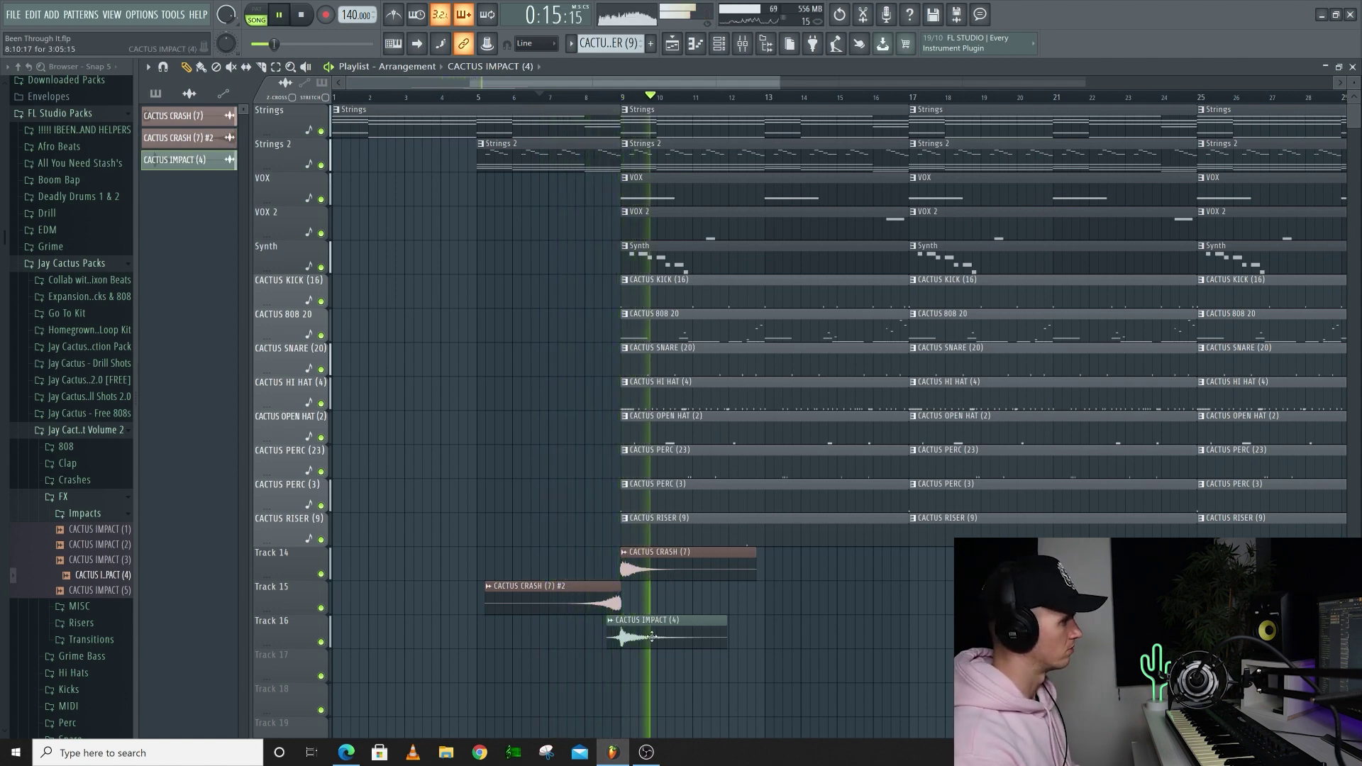
{"action": "key", "text": "space"}
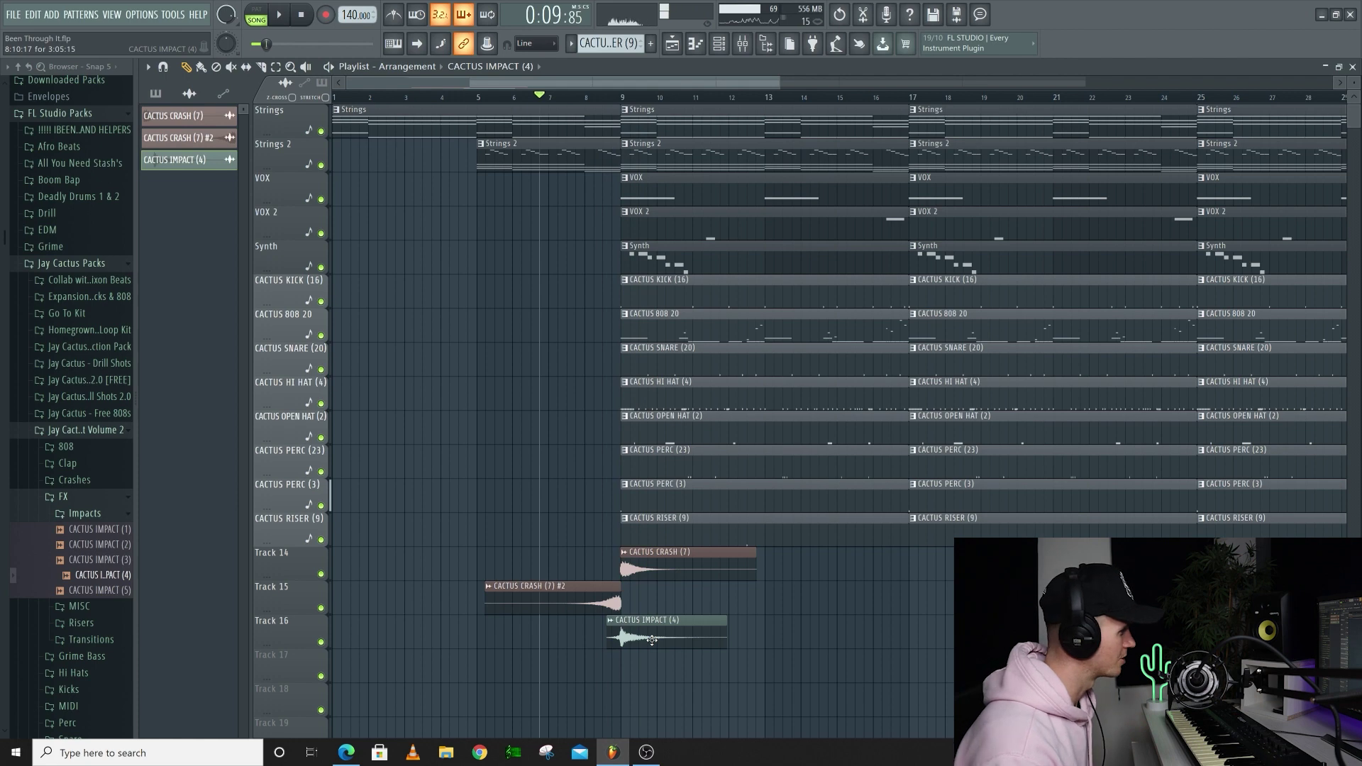
Lower the CACTUS IMPACT (4) channel volume to about 36% during playback.
{"action": "double_click", "coordinate": [653, 641]}
{"action": "key", "text": "space"}
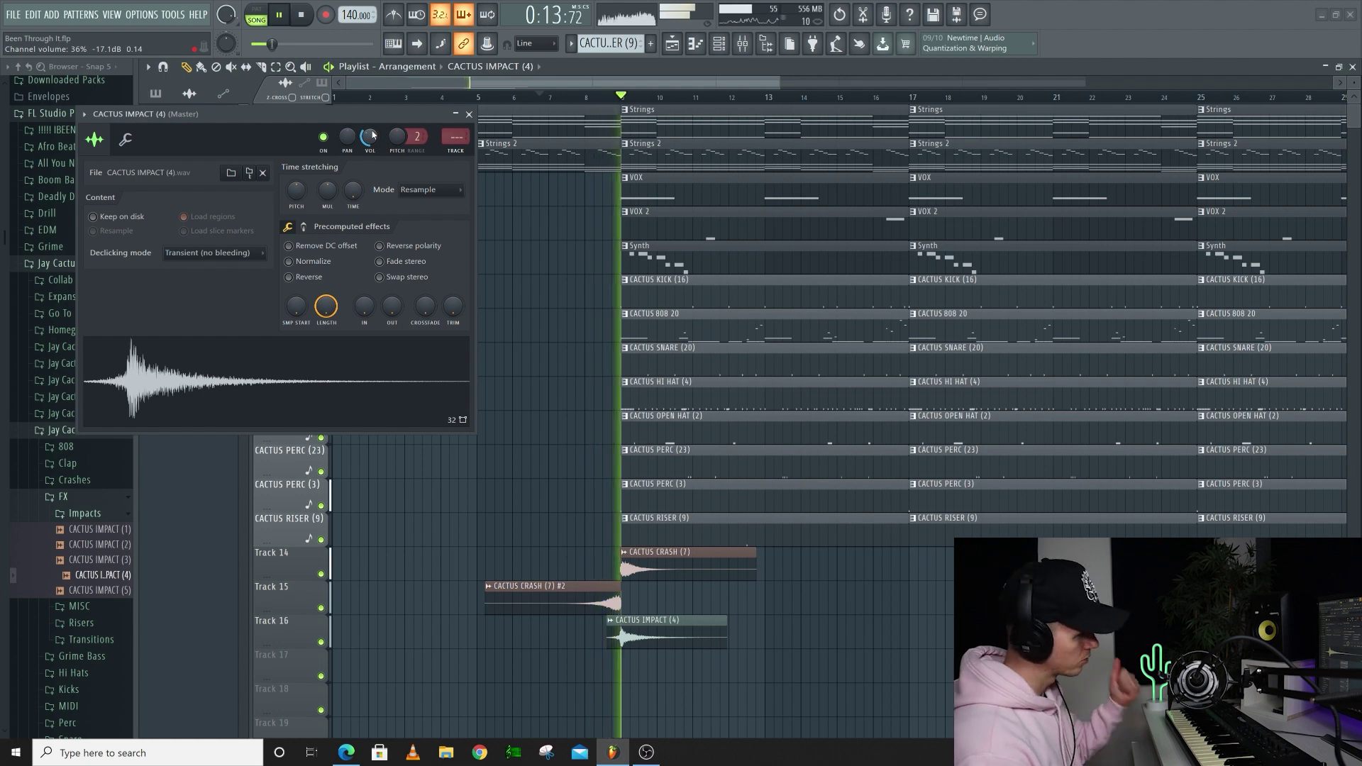
{"action": "left_click", "coordinate": [469, 115]}
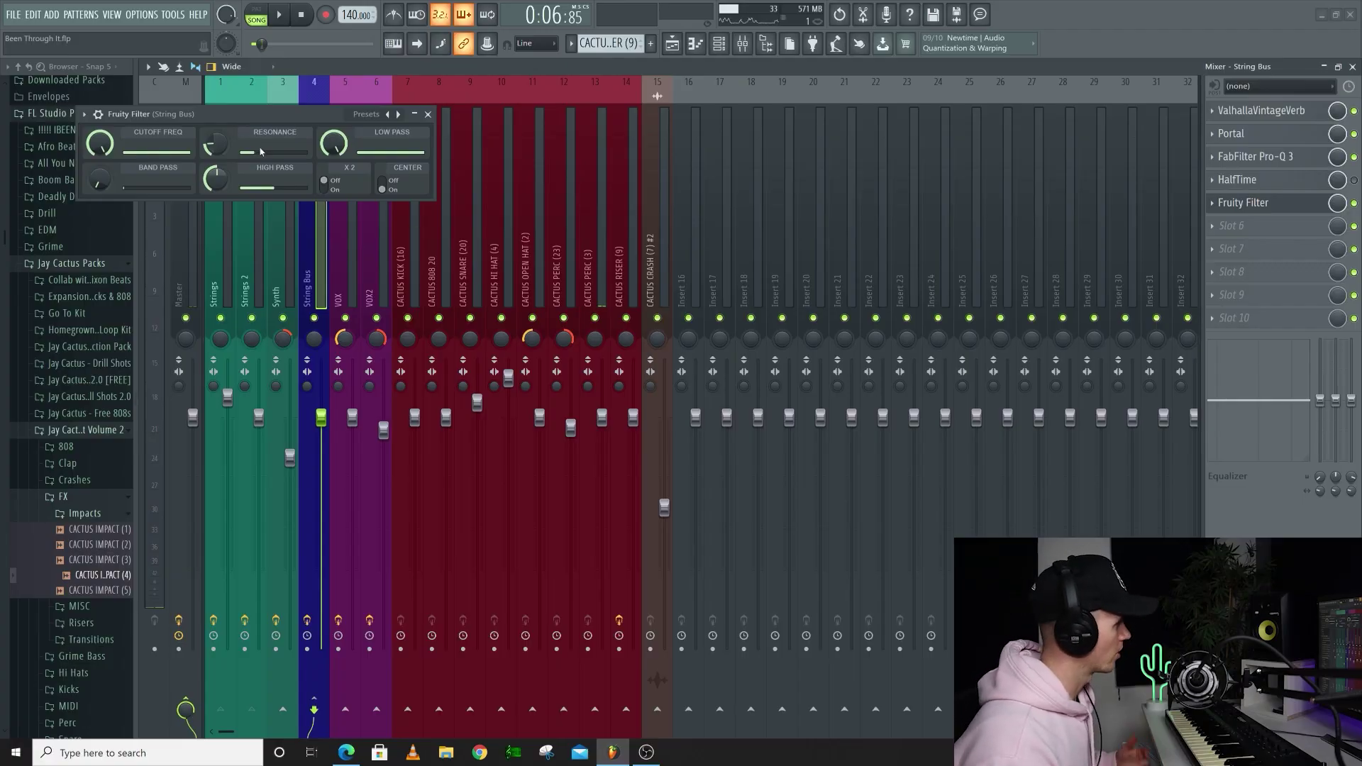
Create an automation clip for the String Bus Fruity Filter's mix level and group its playlist track with Strings 2.
{"action": "left_click_drag", "start_coordinate": [183, 114], "coordinate": [305, 138]}
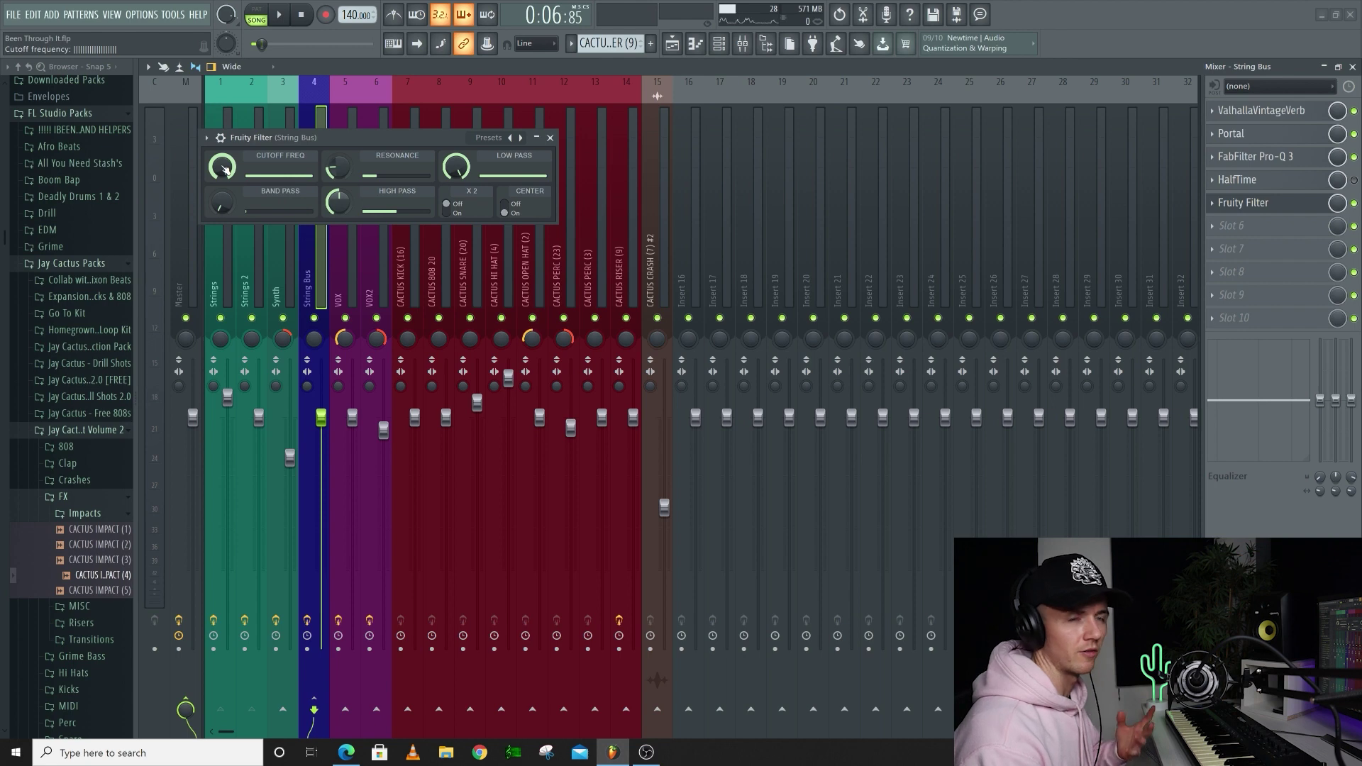
{"action": "key", "text": "space"}
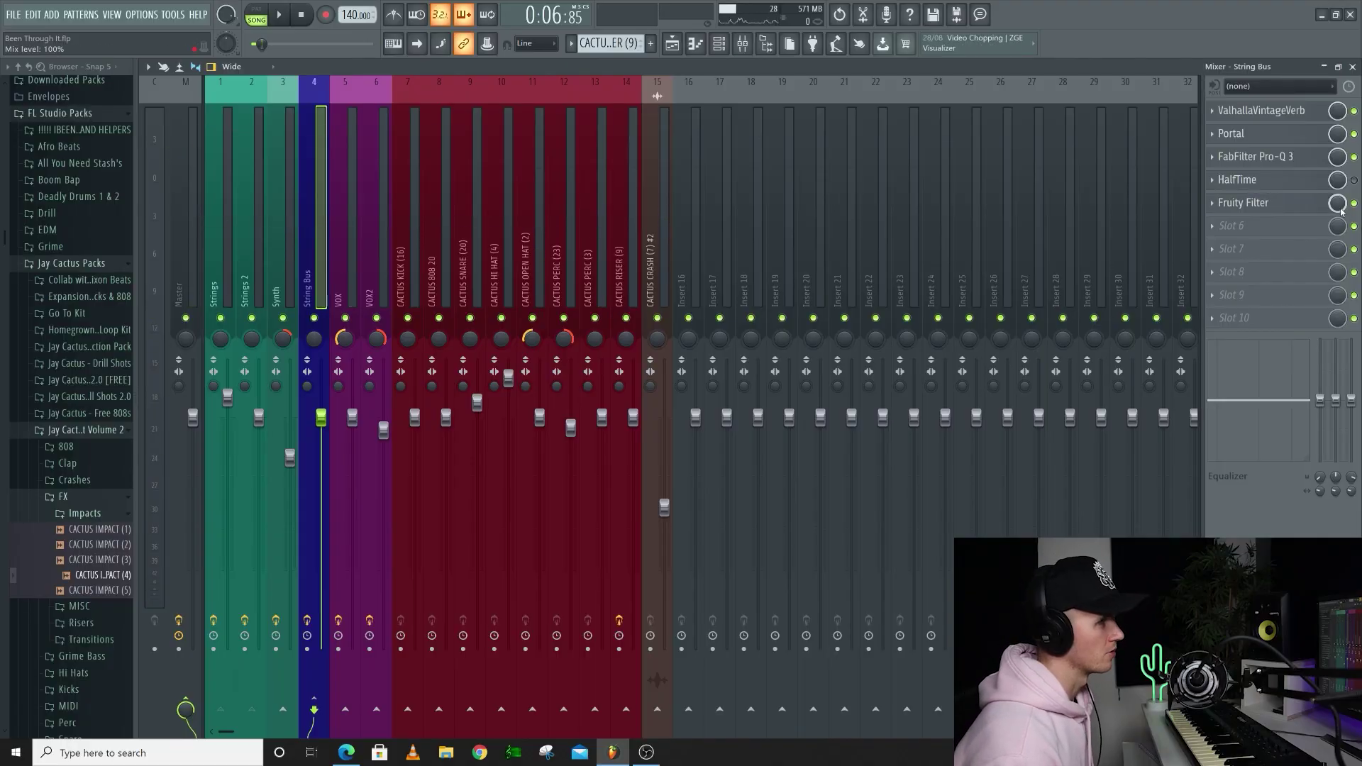
{"action": "right_click", "coordinate": [1338, 204]}
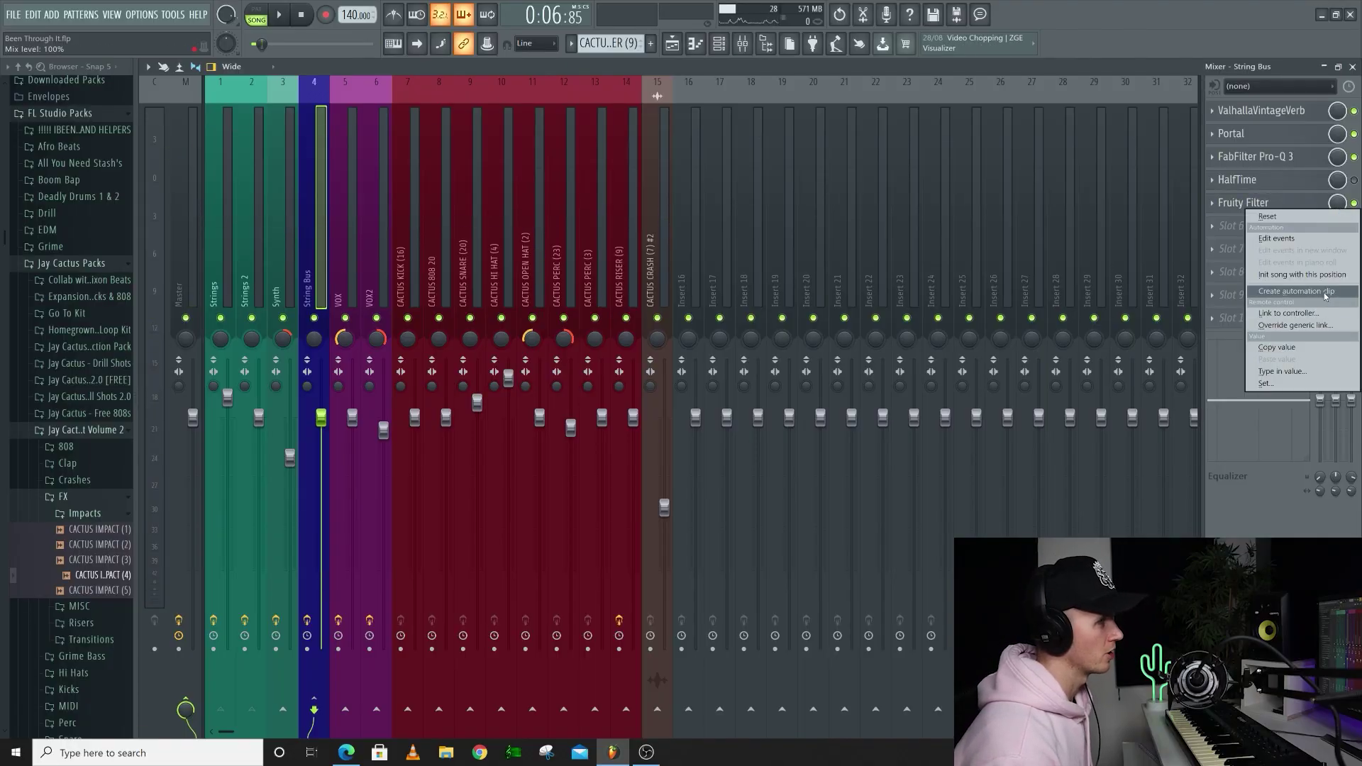
{"action": "left_click", "coordinate": [1324, 292]}
{"action": "left_click", "coordinate": [674, 41]}
{"action": "right_click", "coordinate": [300, 186]}
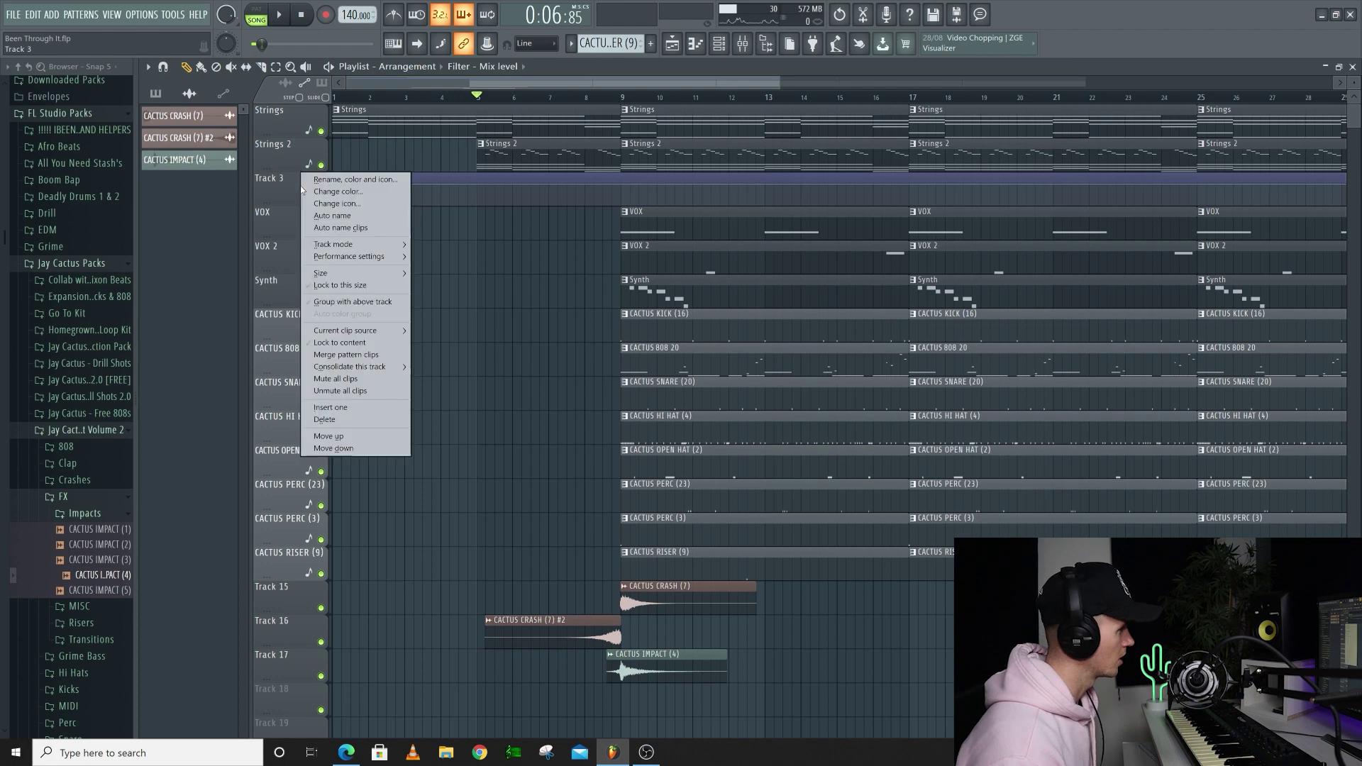
{"action": "left_click", "coordinate": [372, 301]}
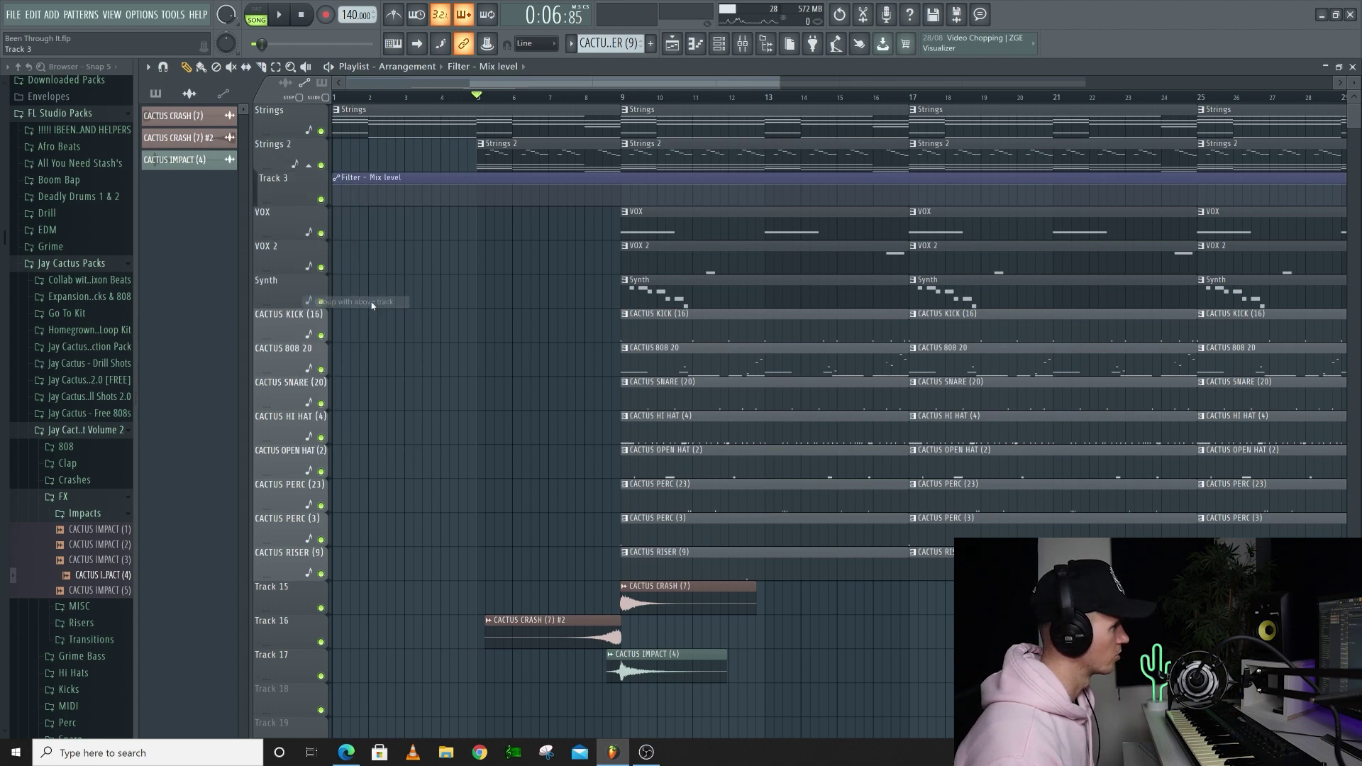
Add a Hold point to the filter mix level automation so the level drops abruptly at bar 9.
{"action": "left_click", "coordinate": [480, 196]}
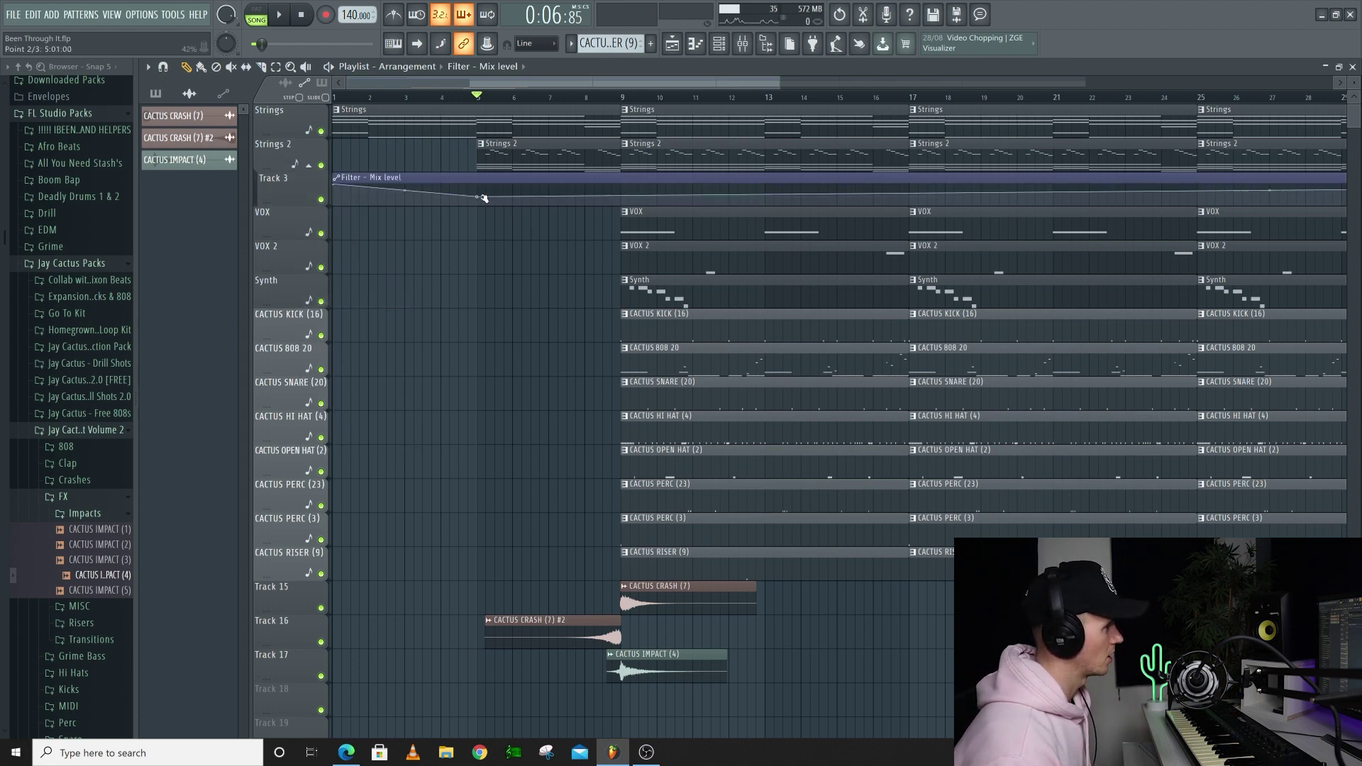
{"action": "right_click", "coordinate": [478, 195]}
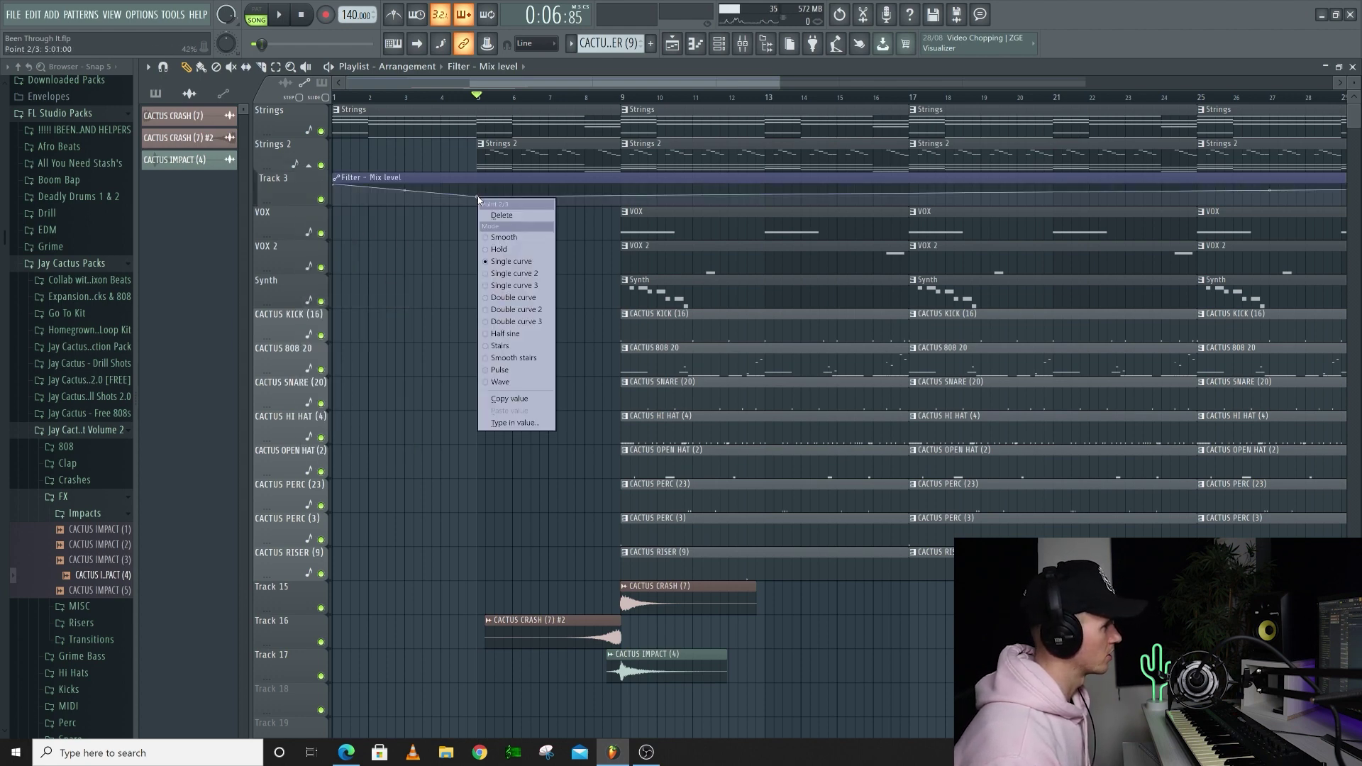
{"action": "left_click", "coordinate": [506, 252]}
{"action": "scroll", "coordinate": [479, 201], "scroll_direction": "down", "scroll_amount": 3}
{"action": "left_click_drag", "start_coordinate": [396, 197], "coordinate": [455, 233]}
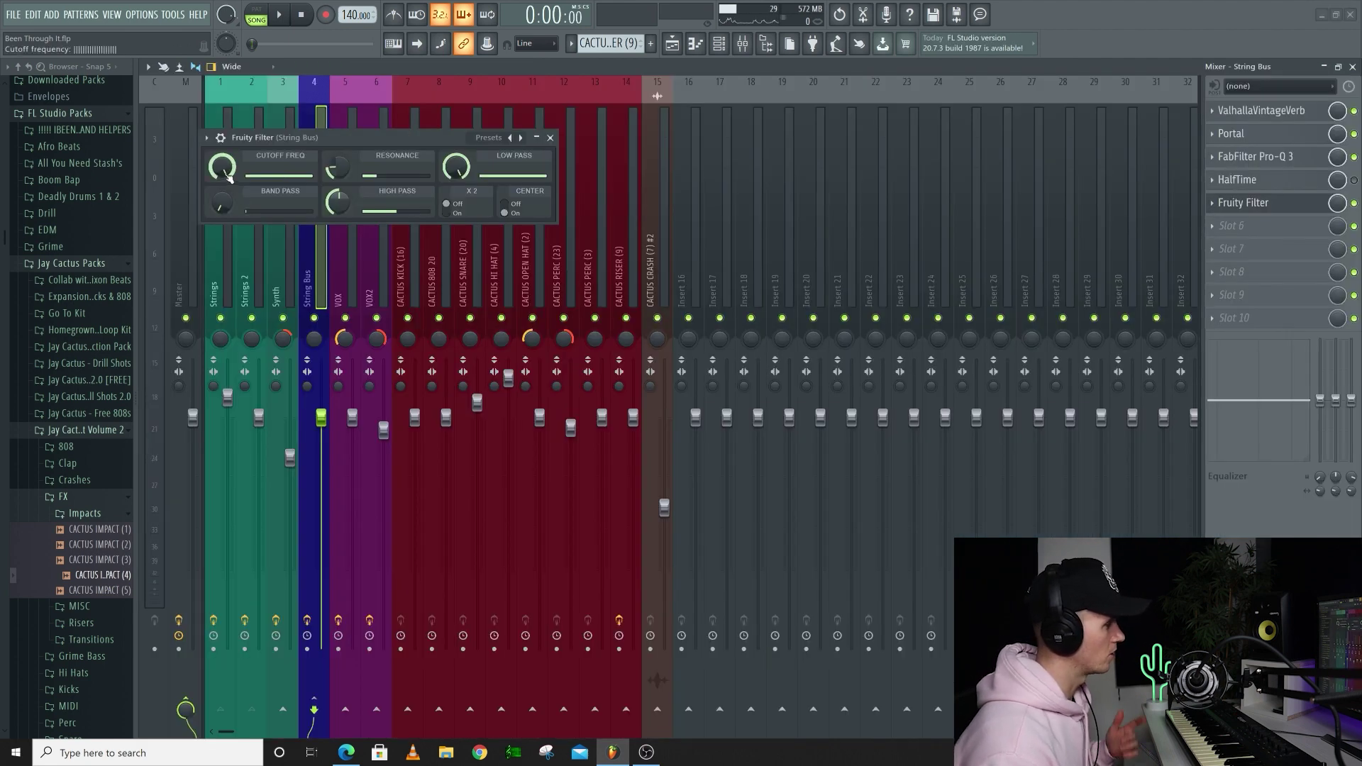
Create an automation clip for the Fruity Filter's cutoff frequency and place its track below the mix level automation as Track 4.
{"action": "right_click", "coordinate": [228, 176]}
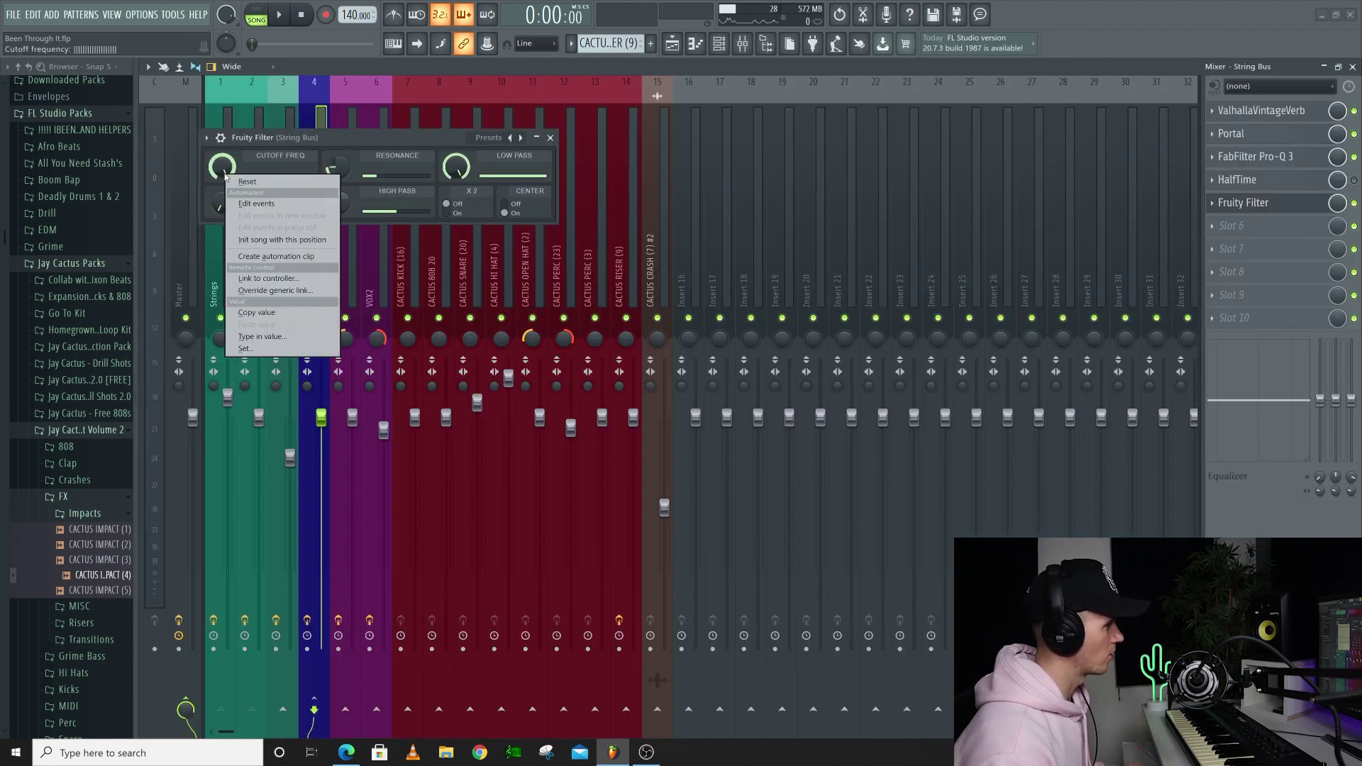
{"action": "left_click", "coordinate": [276, 257]}
{"action": "left_click_drag", "start_coordinate": [290, 710], "coordinate": [294, 216]}
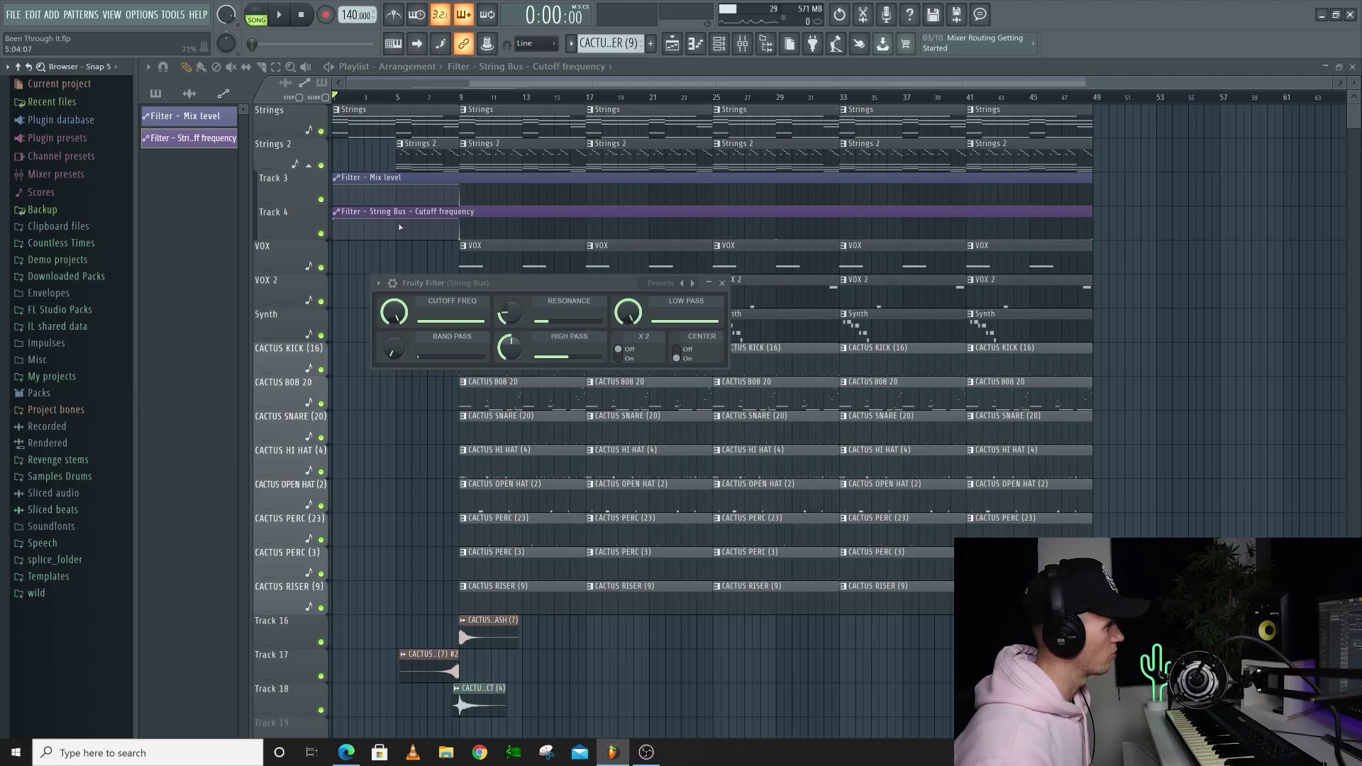
Shape the cutoff automation with a single curve dipping near bar 5, rising to bar 9 and staying high to the end.
{"action": "right_click", "coordinate": [397, 225]}
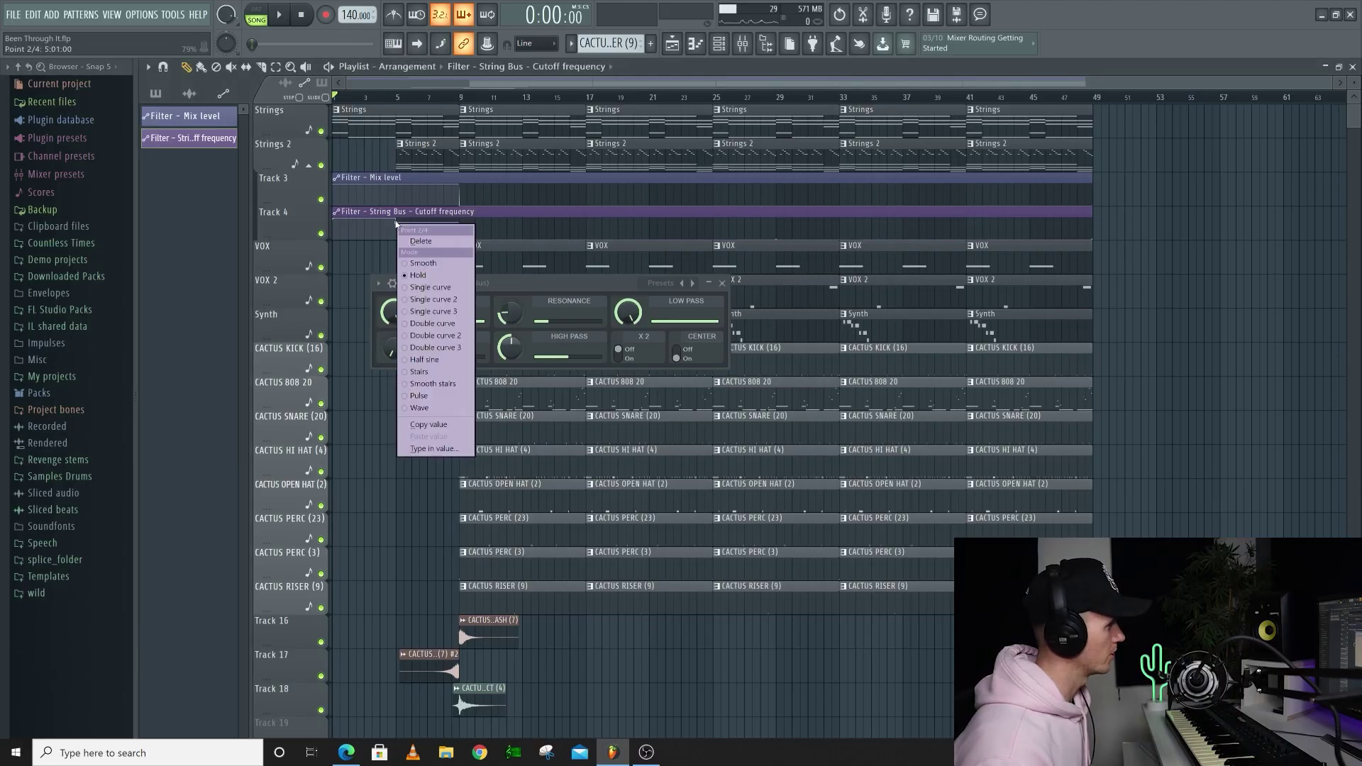
{"action": "left_click", "coordinate": [447, 289]}
{"action": "left_click_drag", "start_coordinate": [402, 235], "coordinate": [405, 242]}
{"action": "left_click_drag", "start_coordinate": [460, 239], "coordinate": [459, 220]}
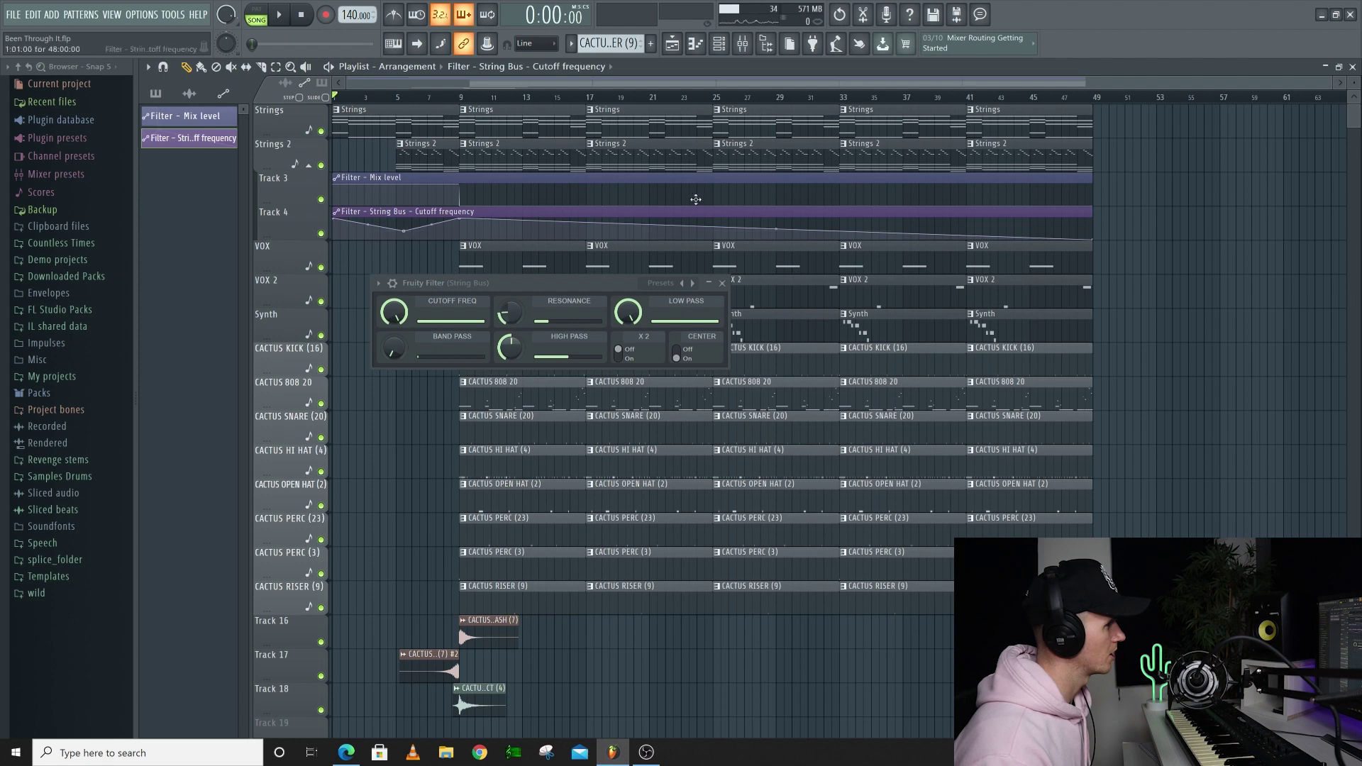
{"action": "left_click_drag", "start_coordinate": [1093, 240], "coordinate": [1095, 213]}
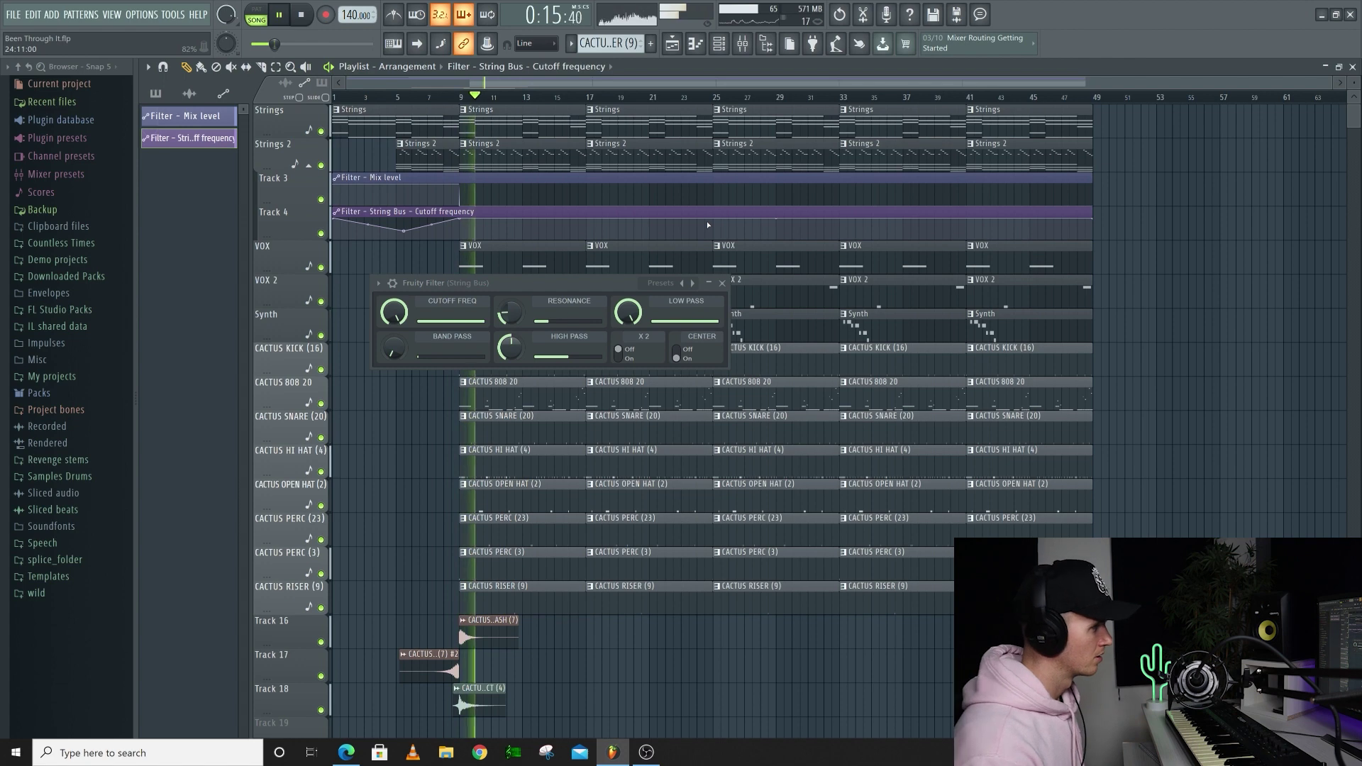
Delete the first Synth clip at bar 9 and the Fruity Filter cutoff frequency automation clip on Track 4.
{"action": "key", "text": "space"}
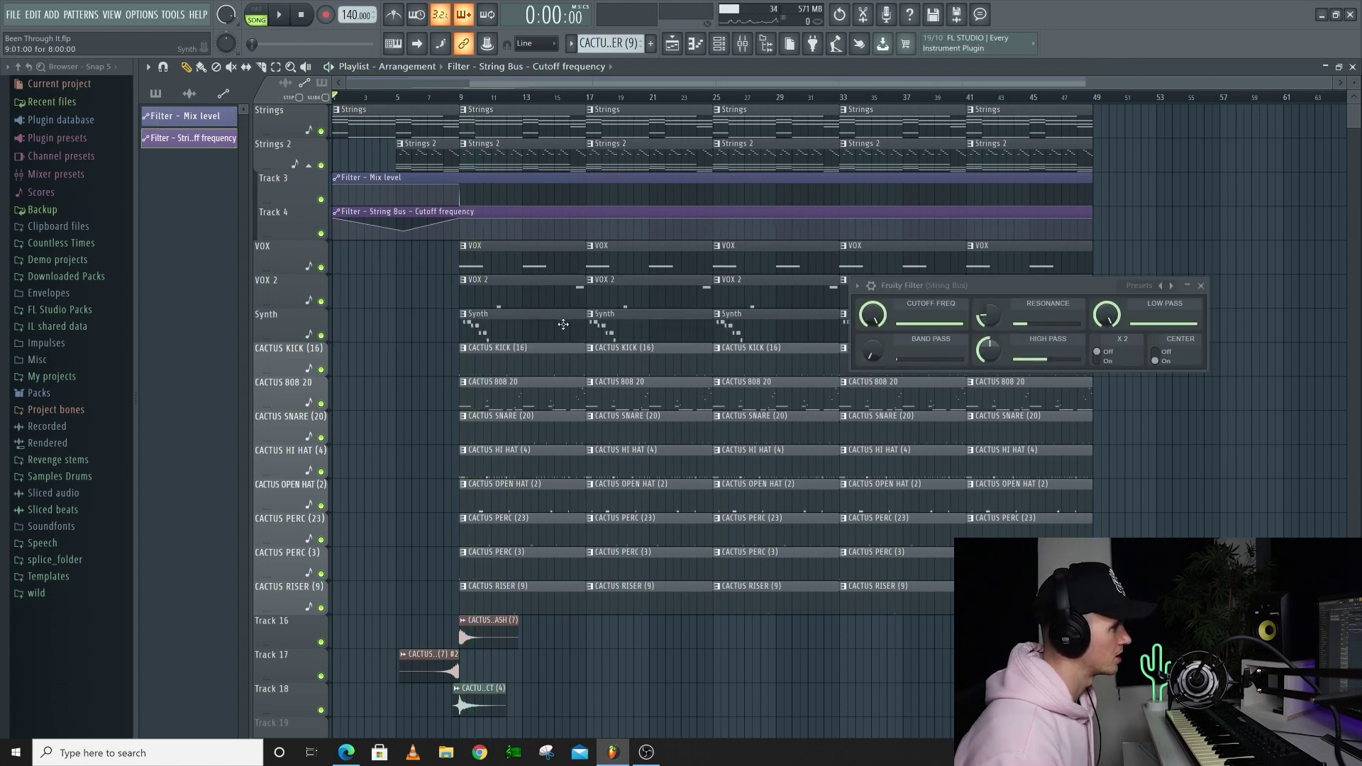
{"action": "right_click", "coordinate": [565, 325]}
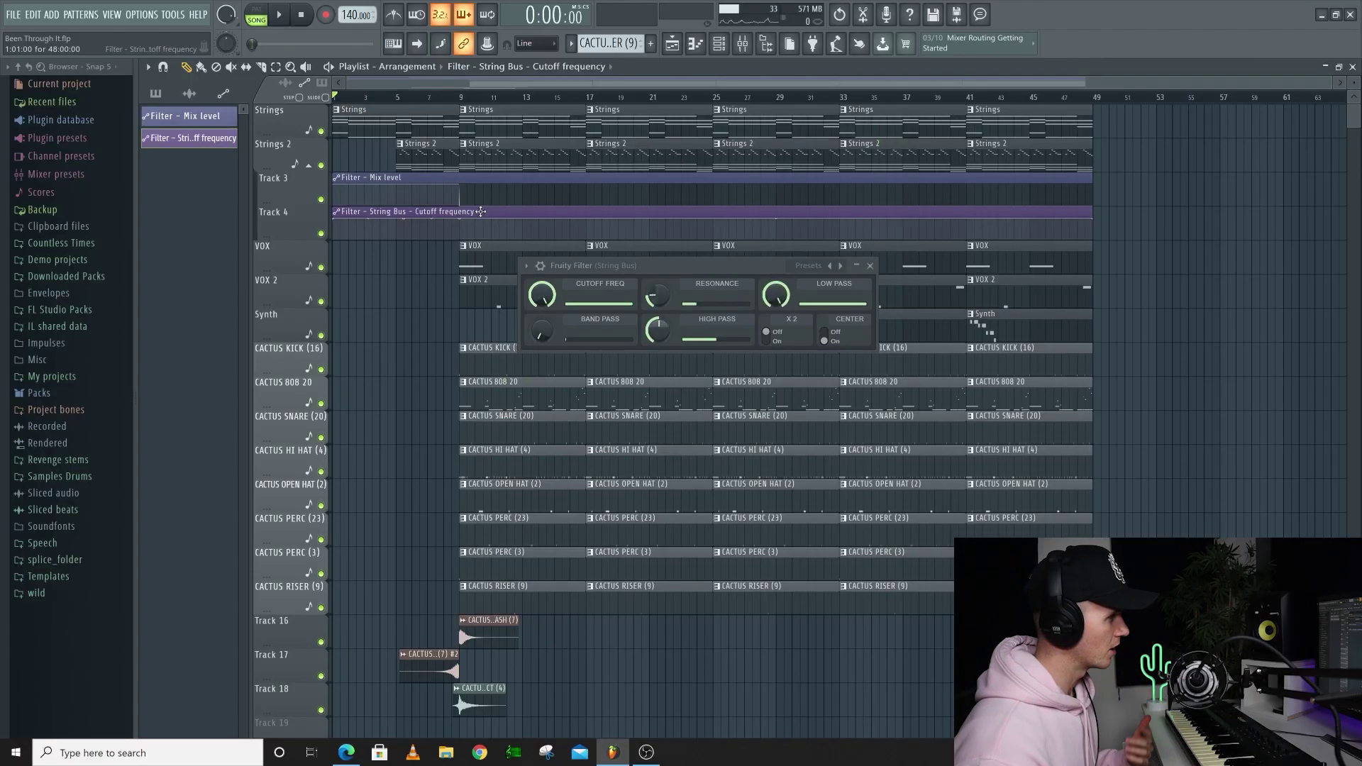
{"action": "right_click", "coordinate": [433, 213]}
Place a new pattern named Automation on Track 4 across the first eight bars and link the Fruity Filter's cutoff frequency to a controller.
{"action": "left_click", "coordinate": [652, 43]}
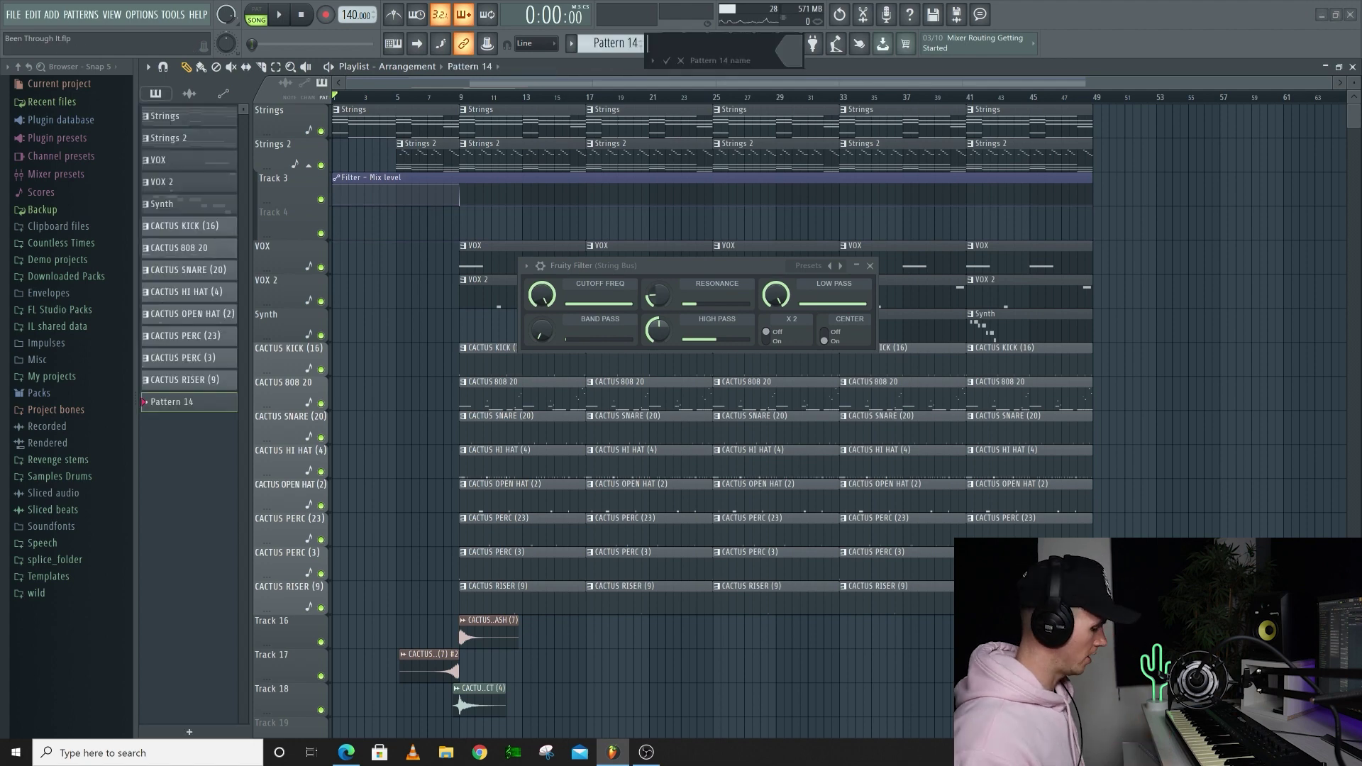
{"action": "key", "text": "Return"}
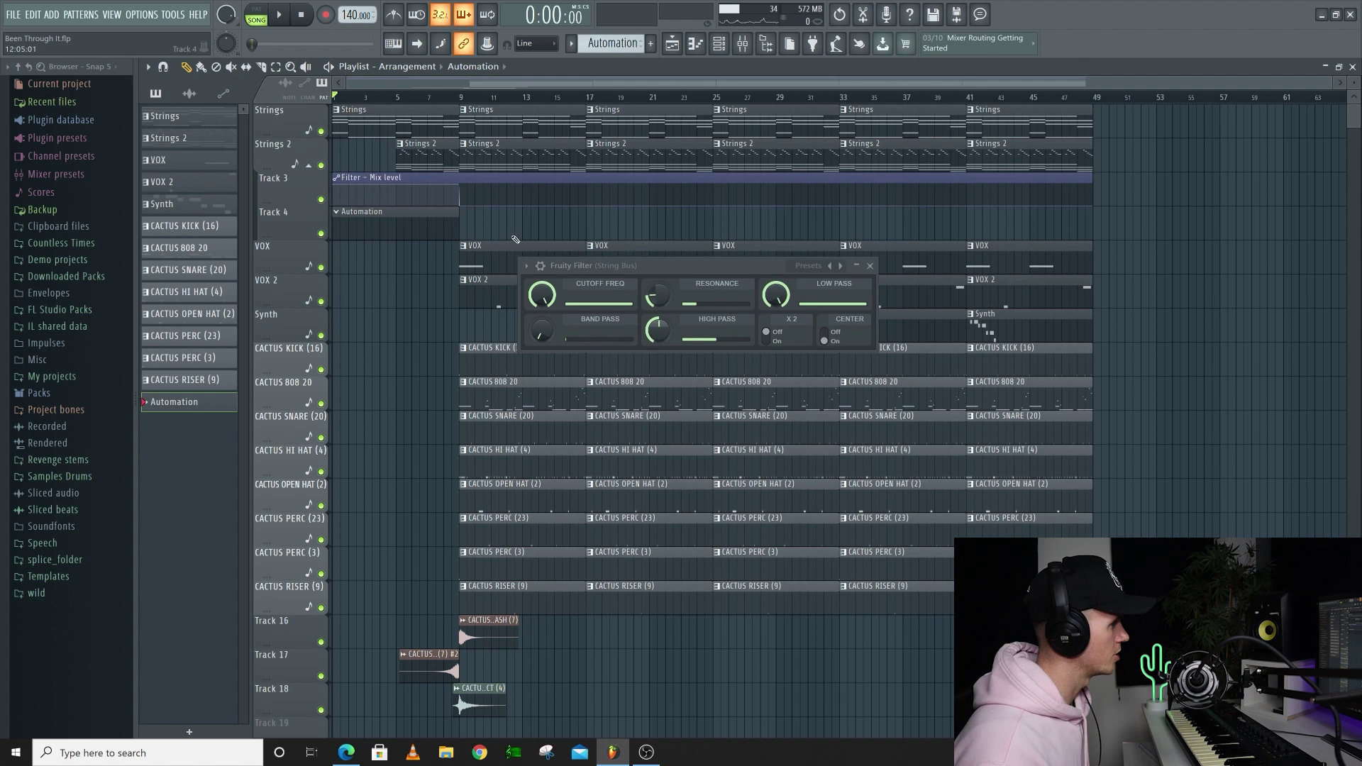
{"action": "right_click", "coordinate": [548, 295]}
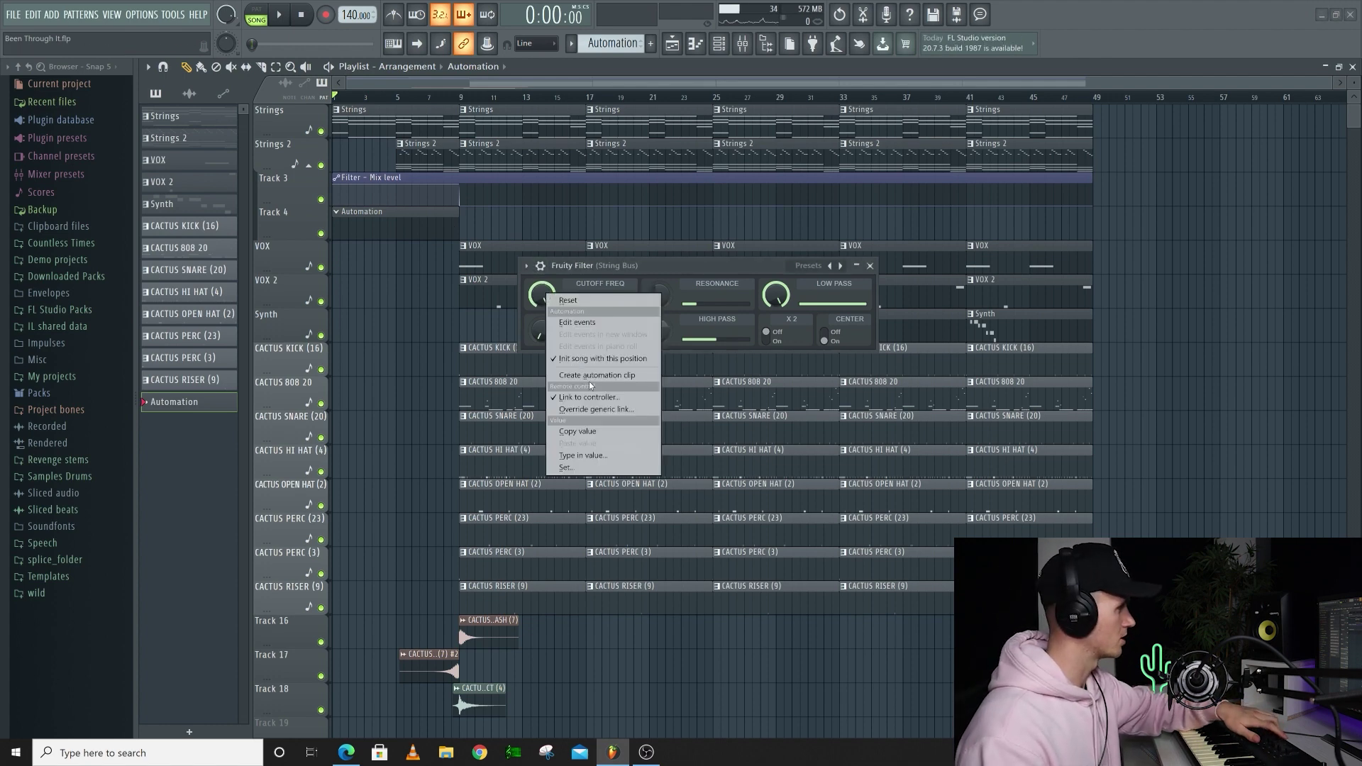
{"action": "left_click", "coordinate": [592, 398]}
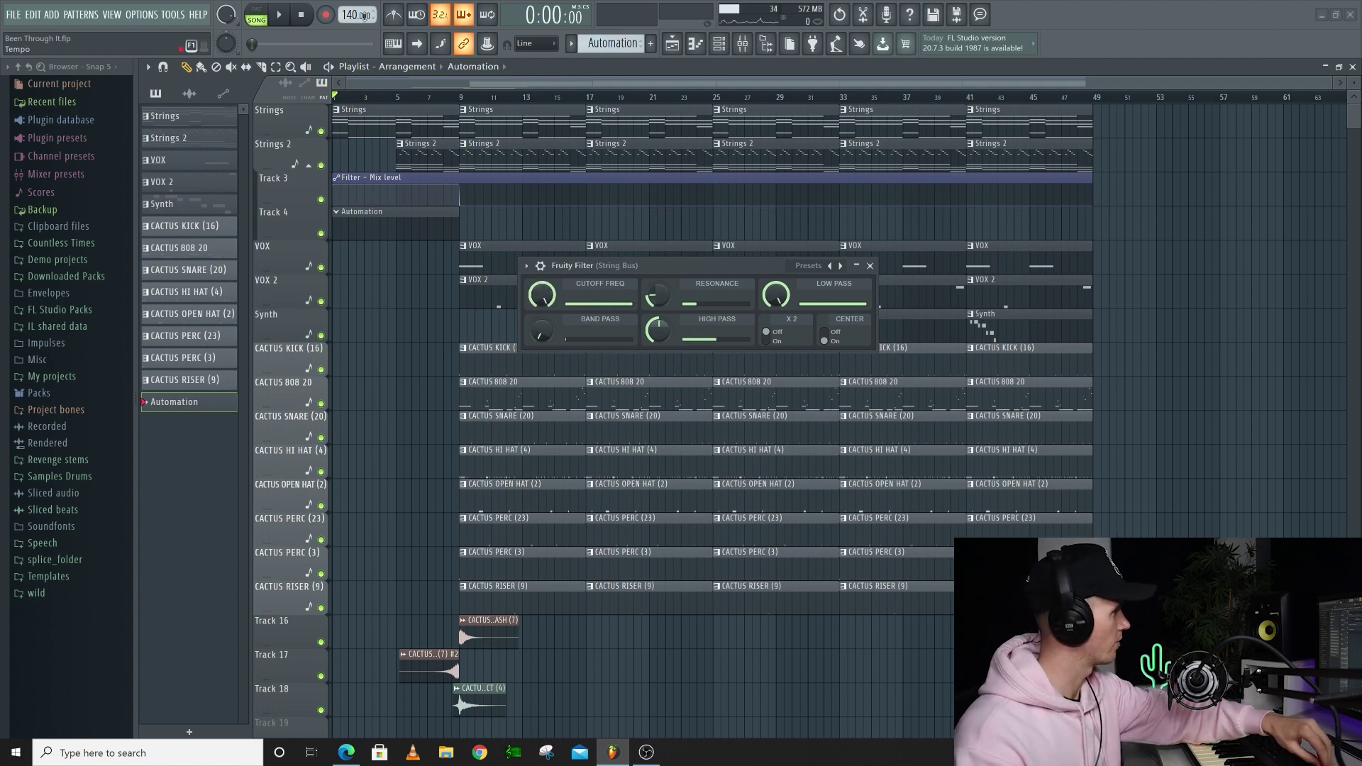
Record a live cutoff frequency sweep into the Automation pattern across the eight-bar intro and play it back.
{"action": "right_click", "coordinate": [326, 16]}
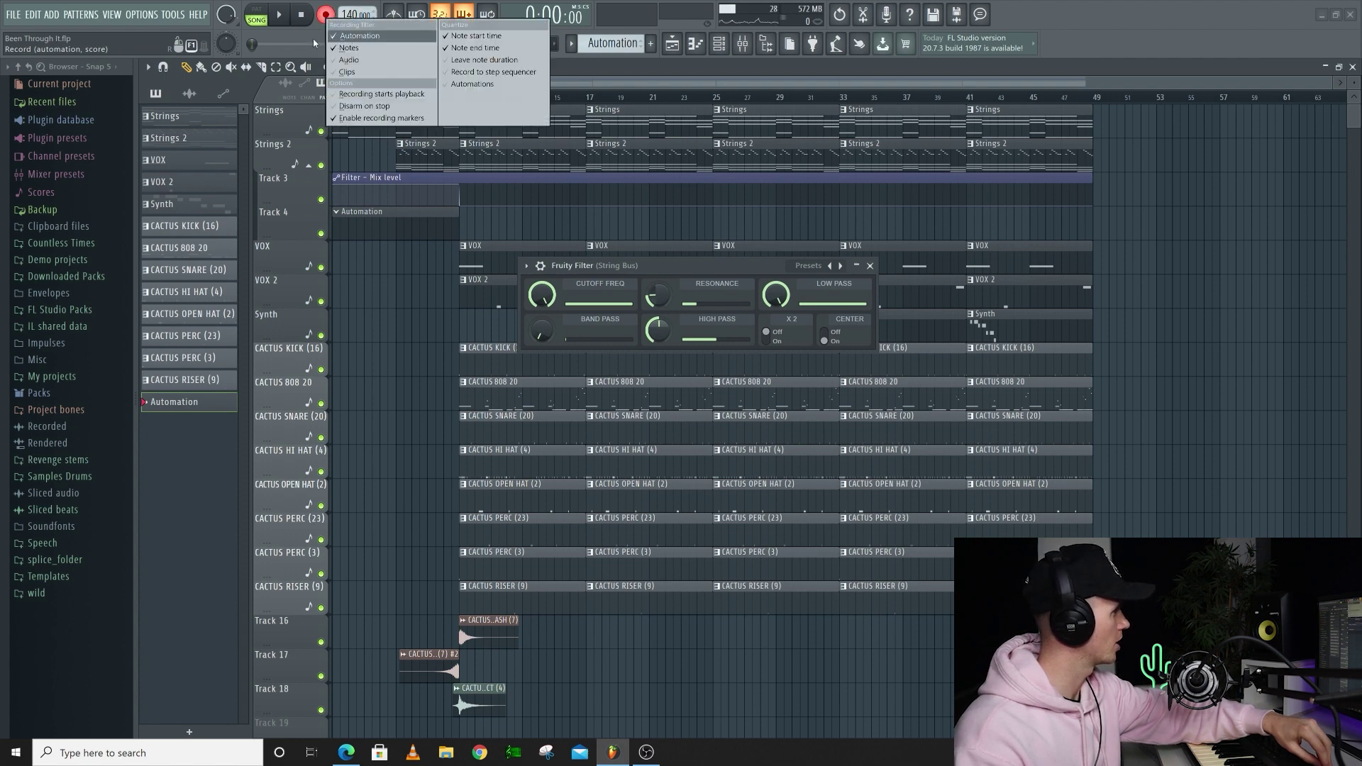
{"action": "left_click", "coordinate": [281, 16]}
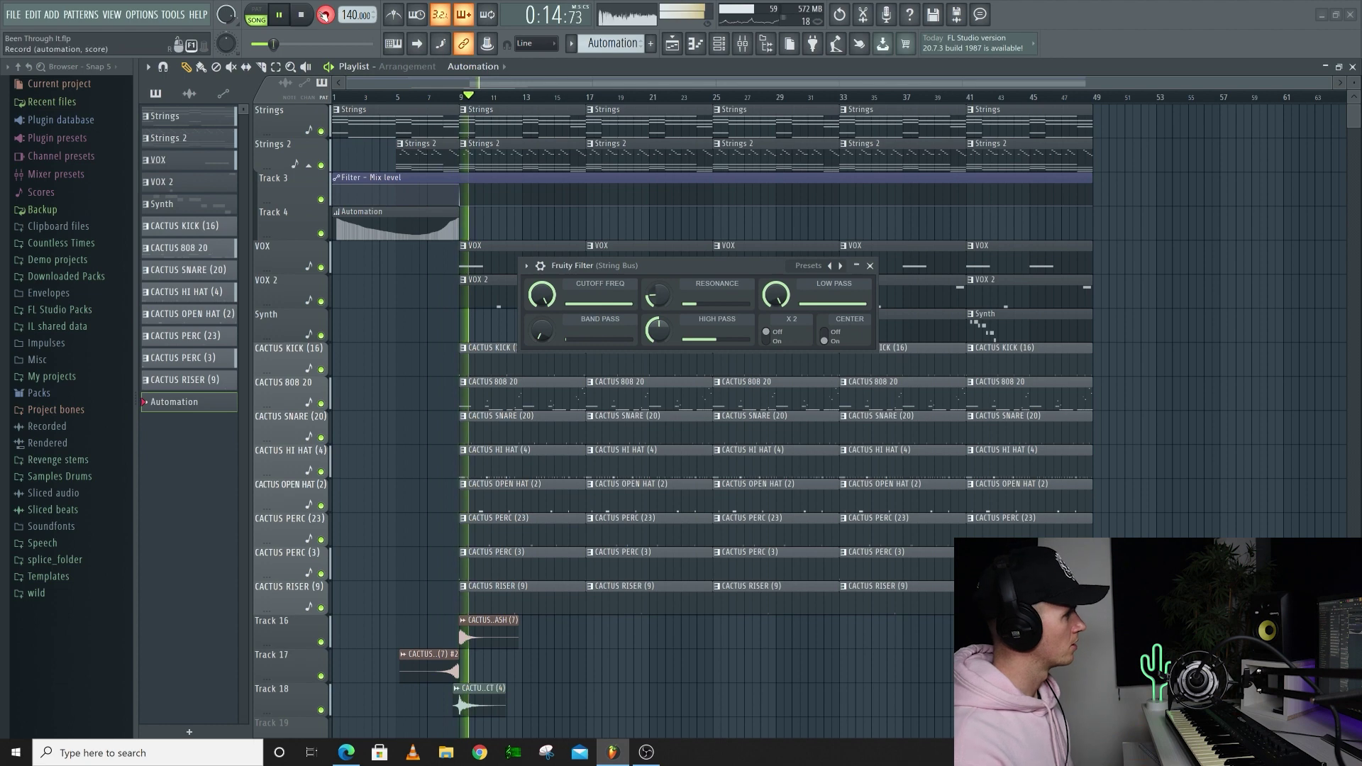
{"action": "key", "text": "space"}
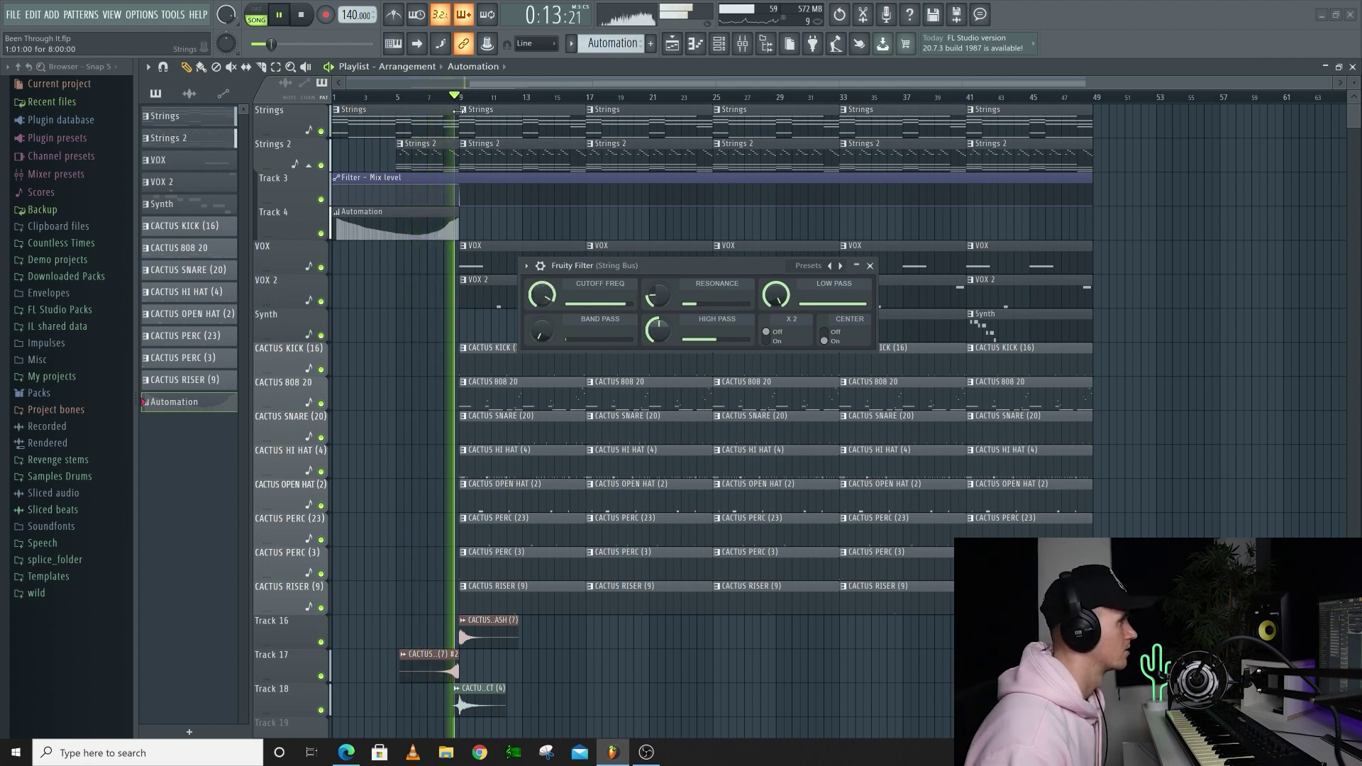
{"action": "key", "text": "space"}
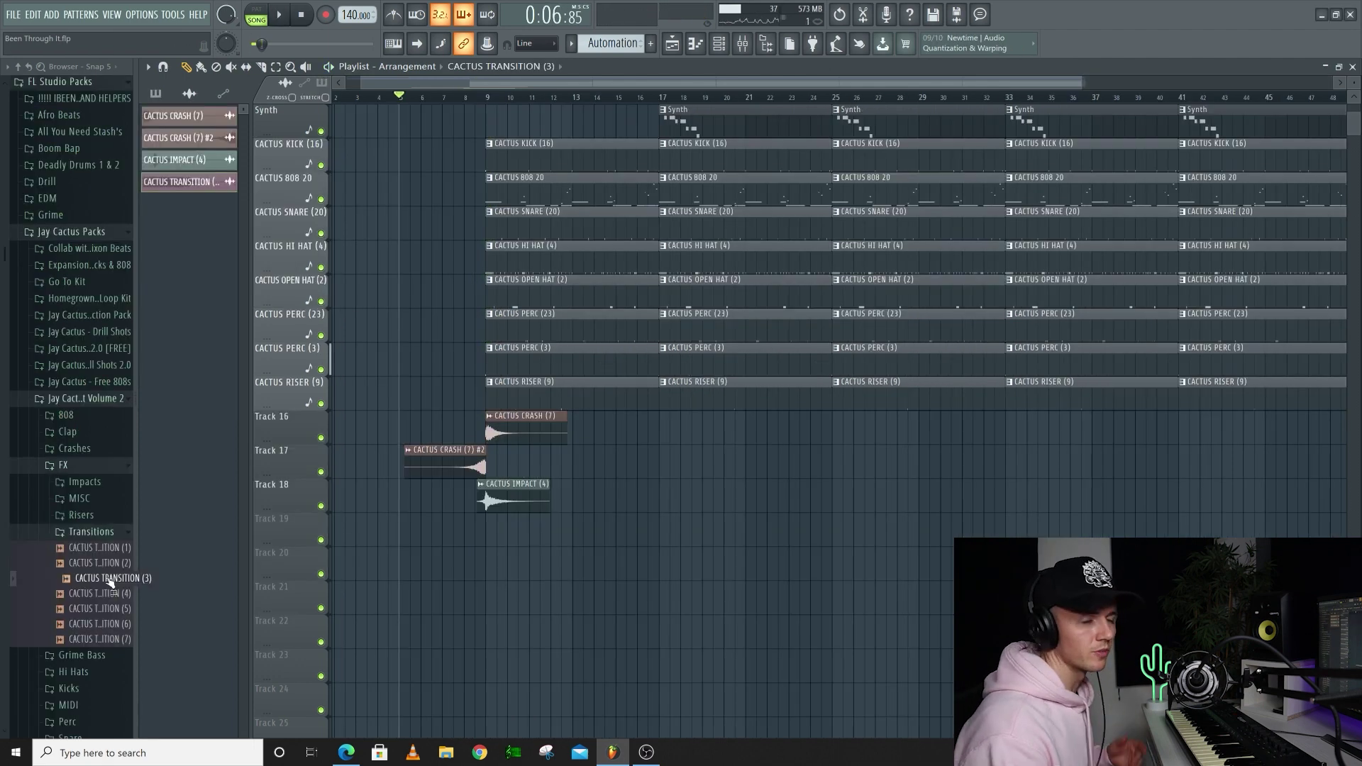
Try the CACTUS TRANSITION (3) sample on Track 19 at bar 7, audition it with the drop and remove its clip.
{"action": "left_click_drag", "start_coordinate": [113, 579], "coordinate": [453, 527]}
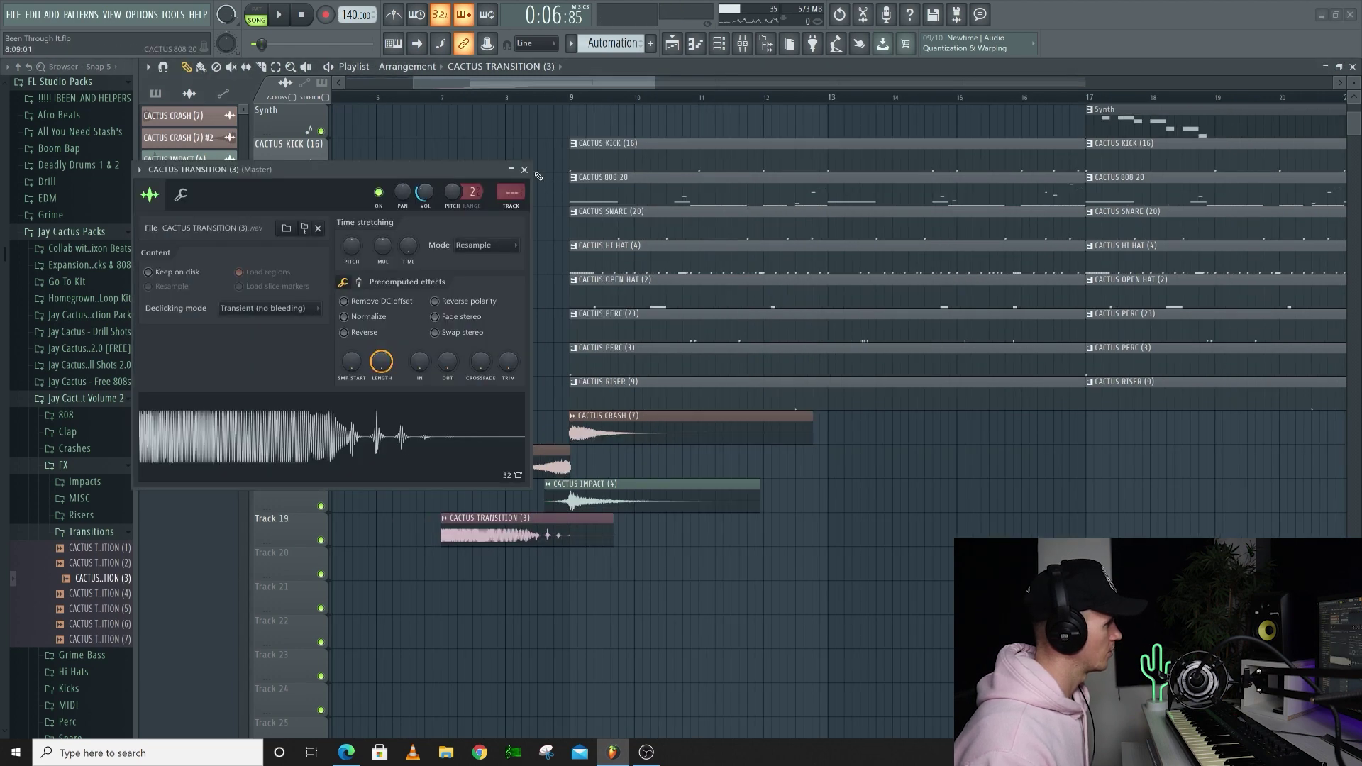
{"action": "left_click", "coordinate": [525, 170]}
{"action": "scroll", "coordinate": [471, 167], "scroll_direction": "down", "scroll_amount": 2}
{"action": "scroll", "coordinate": [471, 167], "scroll_direction": "down", "scroll_amount": 3, "text": "ctrl"}
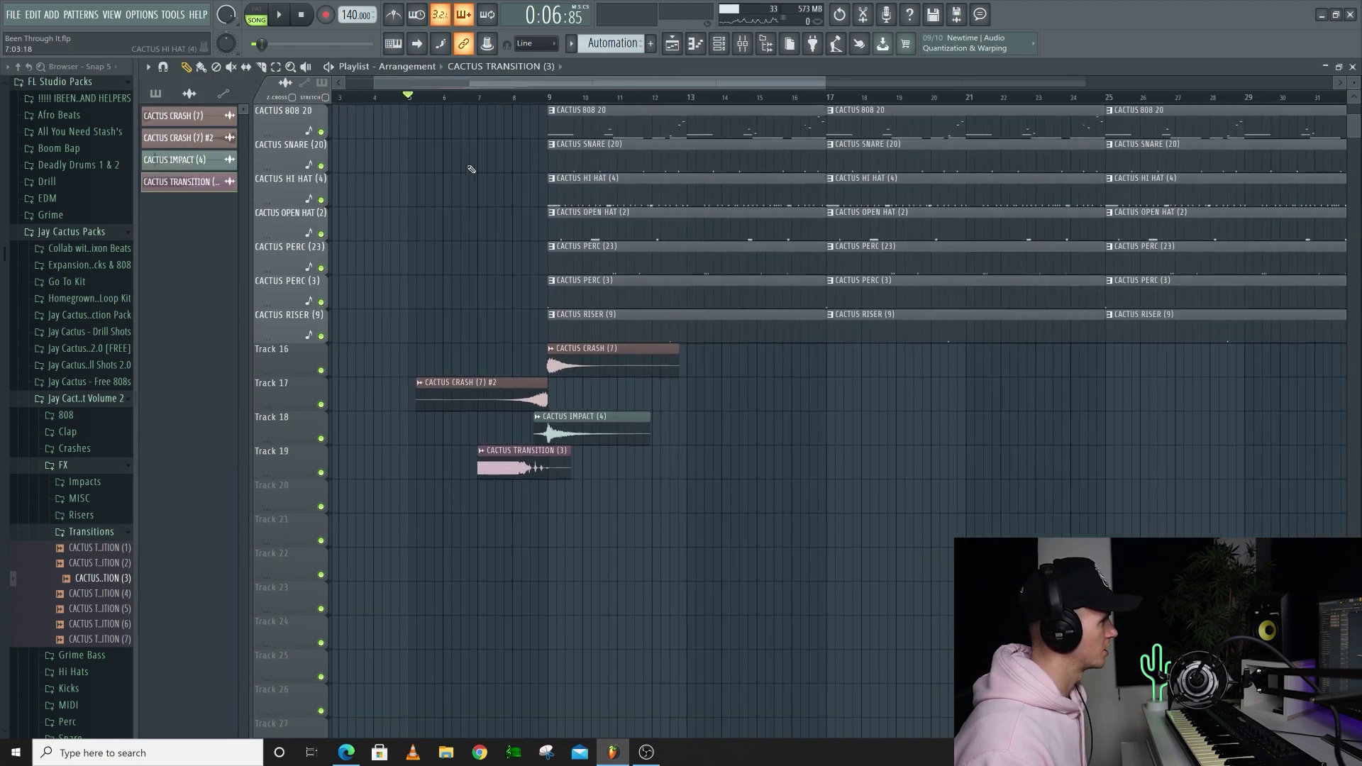
{"action": "key", "text": "space"}
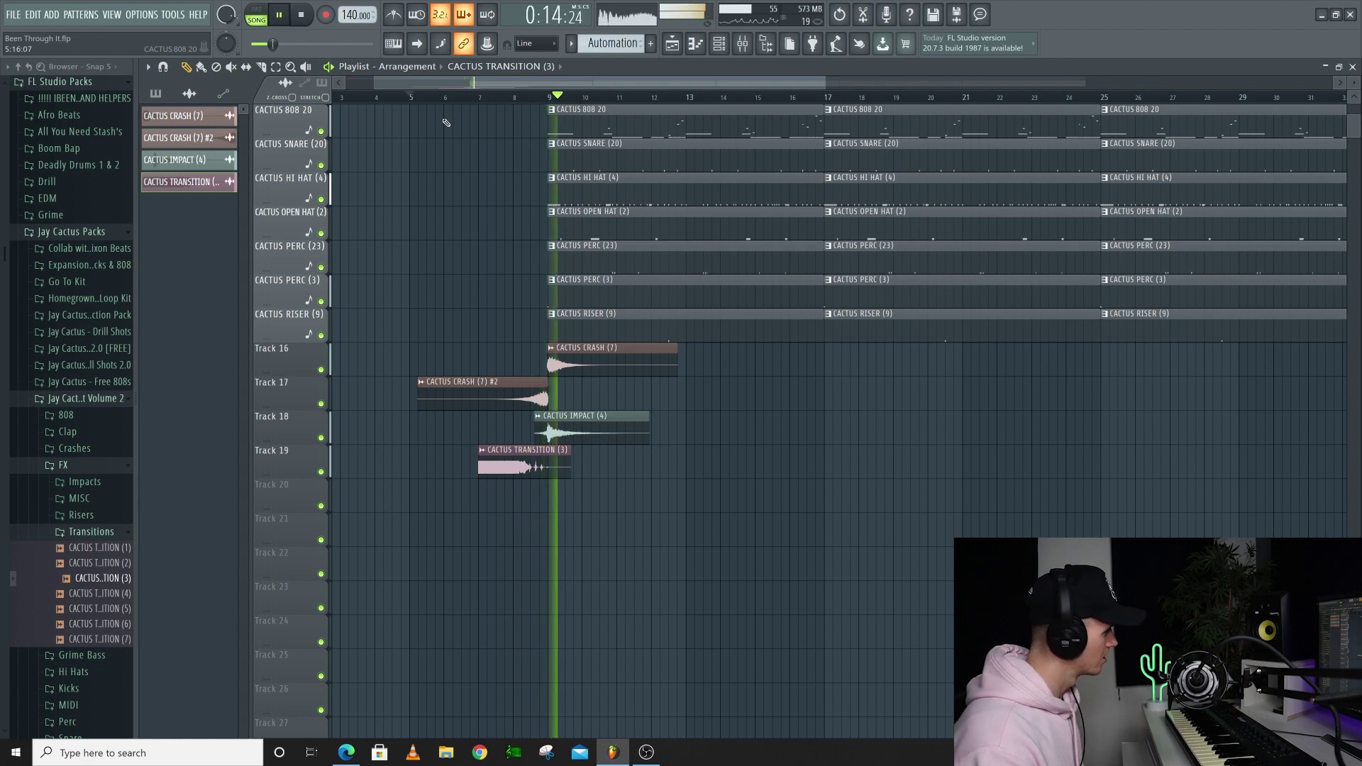
{"action": "key", "text": "space"}
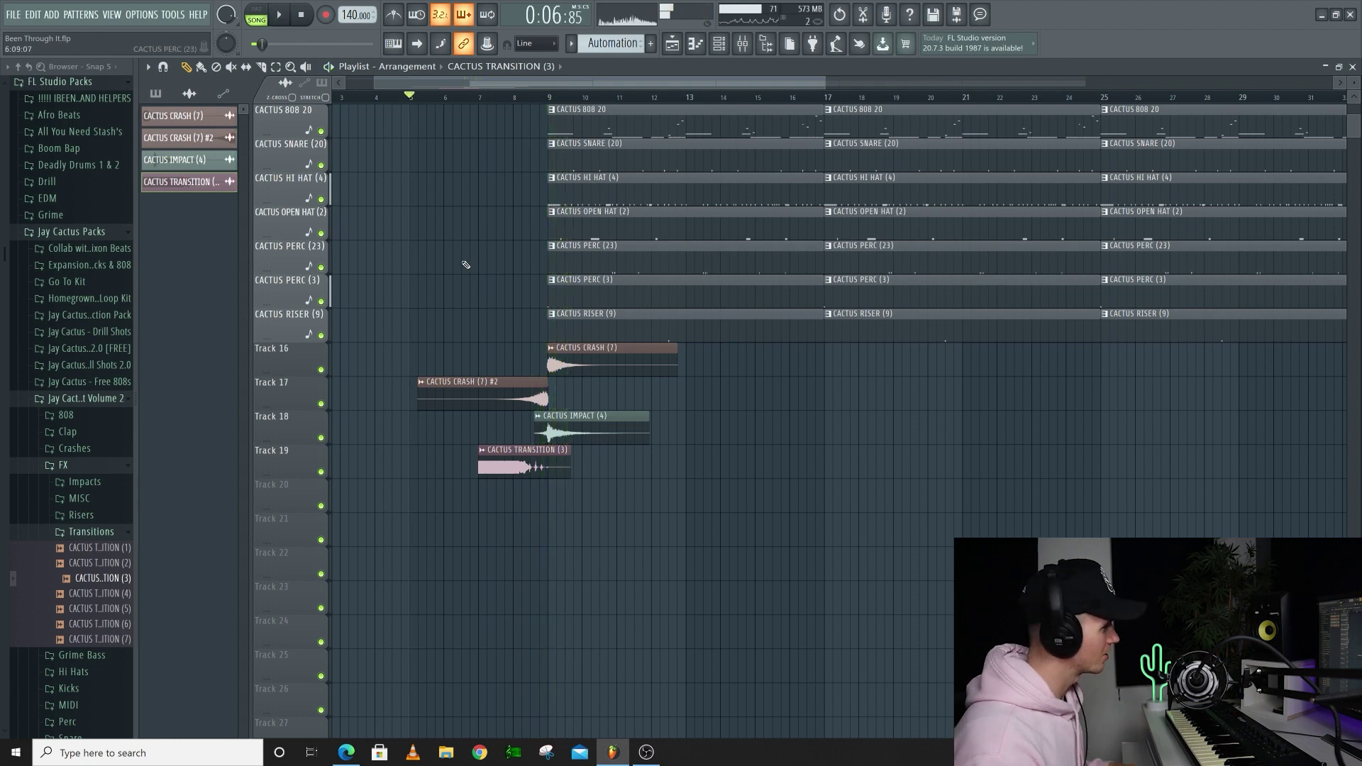
{"action": "right_click", "coordinate": [504, 472]}
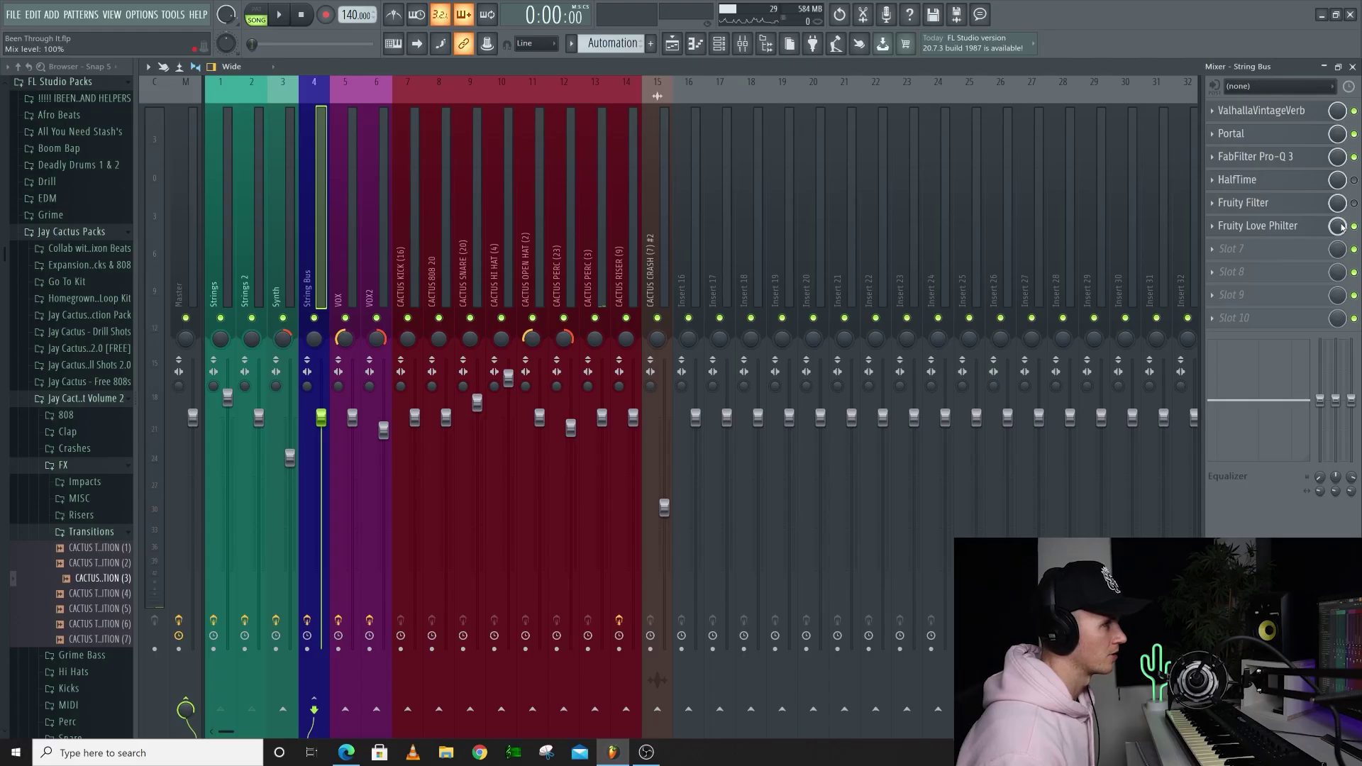
Create an automation clip for the Fruity Love Philter's mix level on the String Bus, checking the plugin's settings.
{"action": "right_click", "coordinate": [1341, 227]}
{"action": "left_click", "coordinate": [1315, 306]}
{"action": "left_click", "coordinate": [1281, 233]}
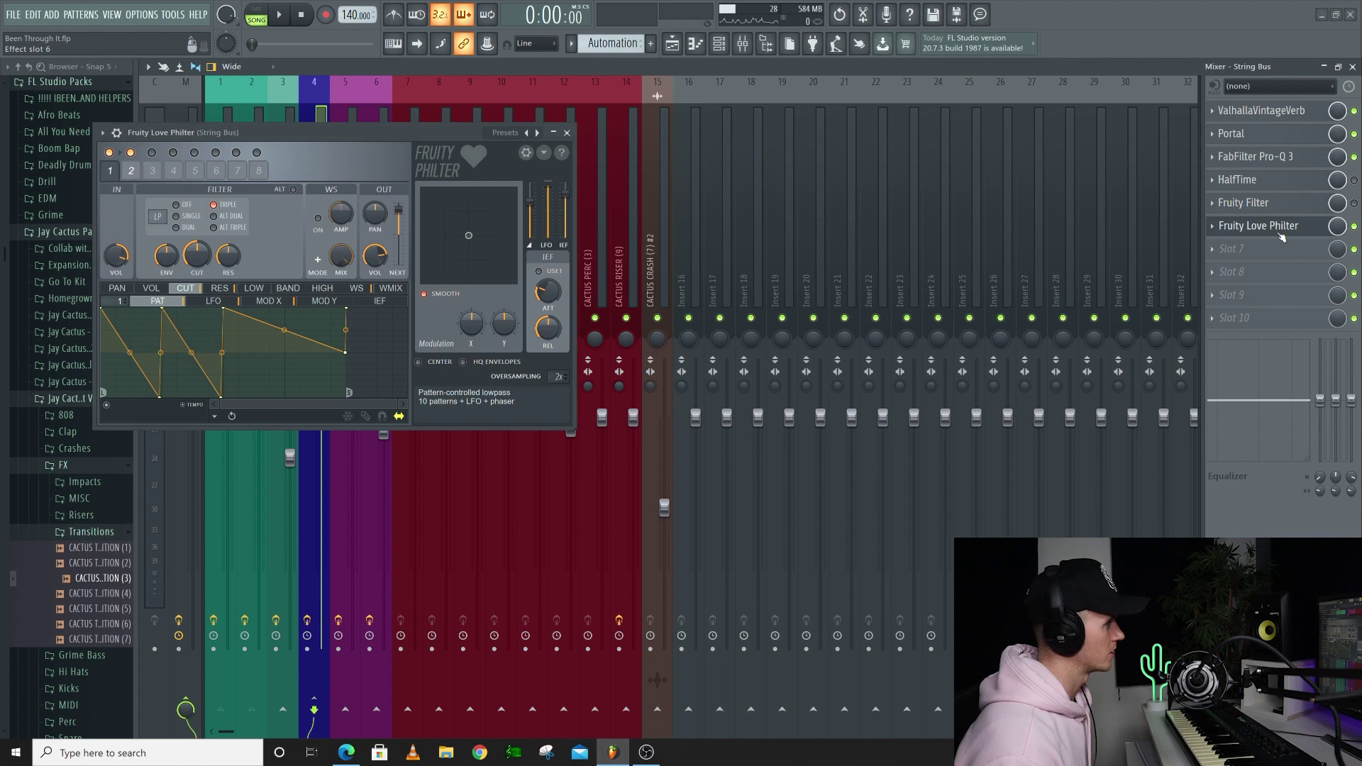
{"action": "left_click", "coordinate": [567, 134]}
{"action": "key", "text": "F5"}
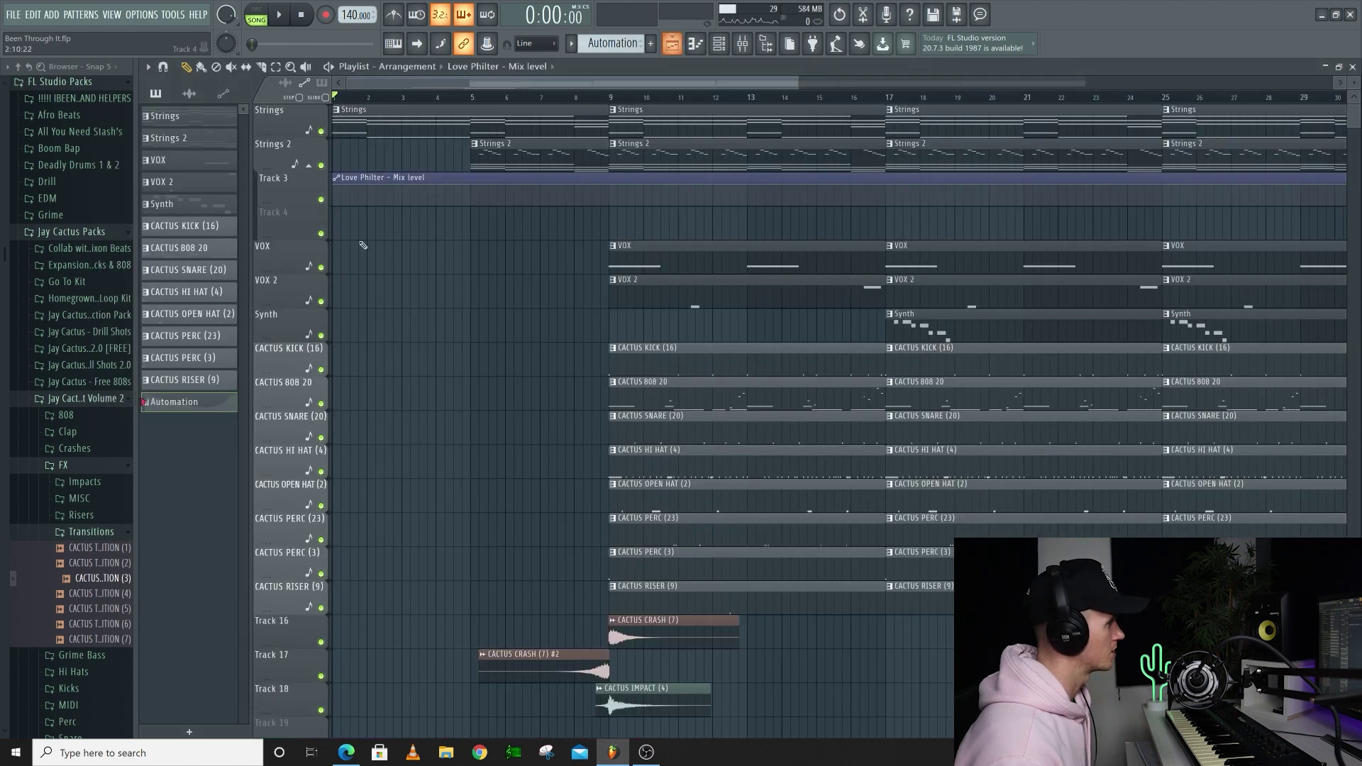
Shape the Love Philter automation with Hold points so it is full only from bar 7 to 9 and zero elsewhere, and audition from bar 5.
{"action": "left_click_drag", "start_coordinate": [336, 184], "coordinate": [333, 205]}
{"action": "right_click", "coordinate": [541, 186]}
{"action": "right_click", "coordinate": [541, 186]}
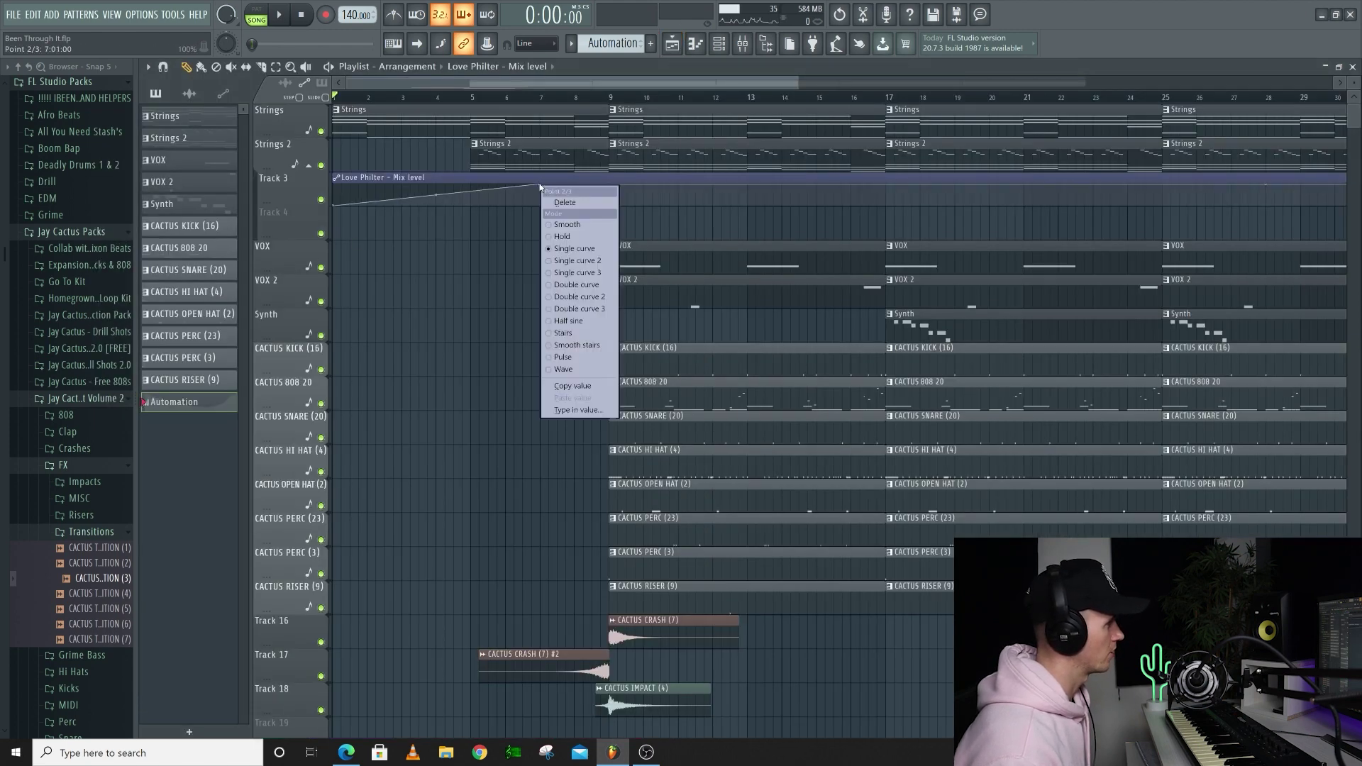
{"action": "left_click", "coordinate": [557, 238]}
{"action": "right_click", "coordinate": [608, 195]}
{"action": "left_click_drag", "start_coordinate": [608, 194], "coordinate": [611, 218]}
{"action": "scroll", "coordinate": [611, 218], "scroll_direction": "down", "scroll_amount": 3}
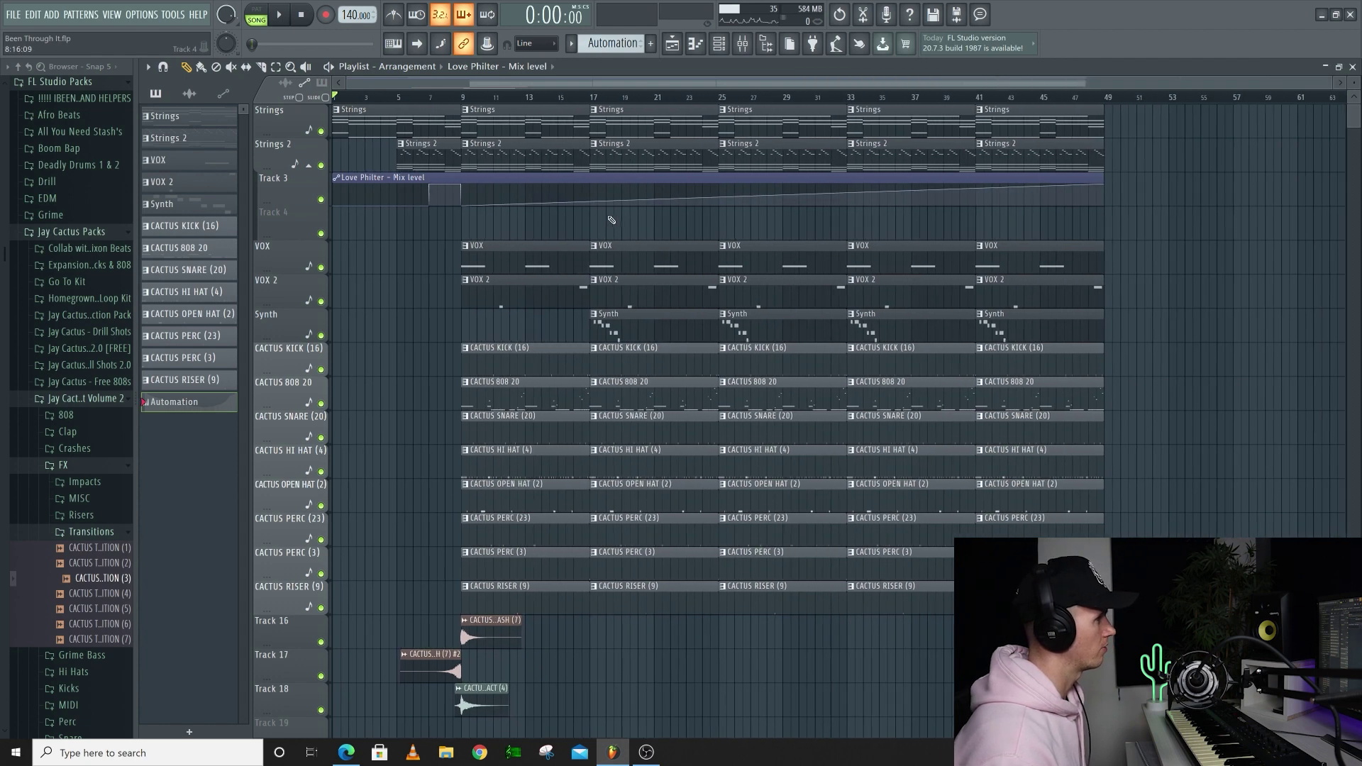
{"action": "left_click_drag", "start_coordinate": [1094, 188], "coordinate": [1099, 205]}
{"action": "left_click", "coordinate": [397, 97]}
{"action": "key", "text": "space"}
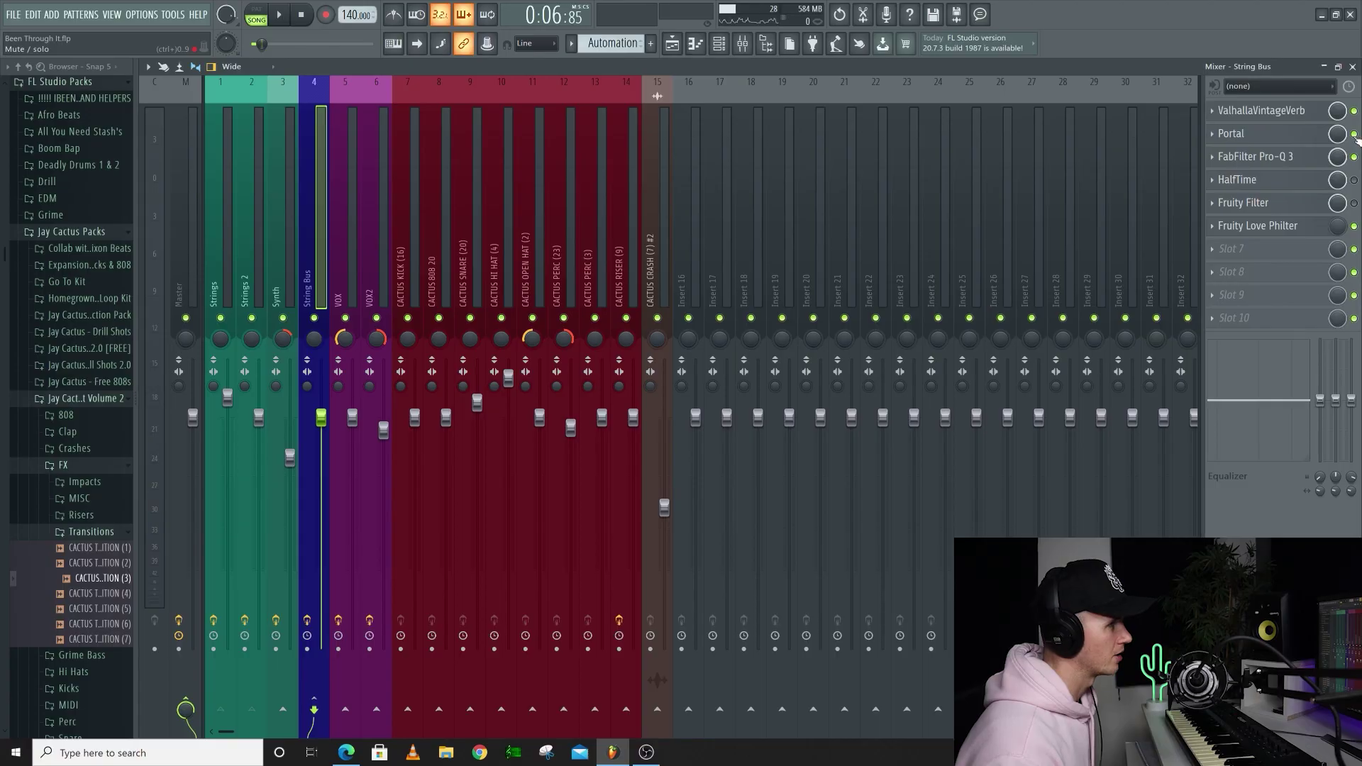
Create an automation clip for Portal's mix level on the String Bus and show it in the playlist.
{"action": "right_click", "coordinate": [1341, 140]}
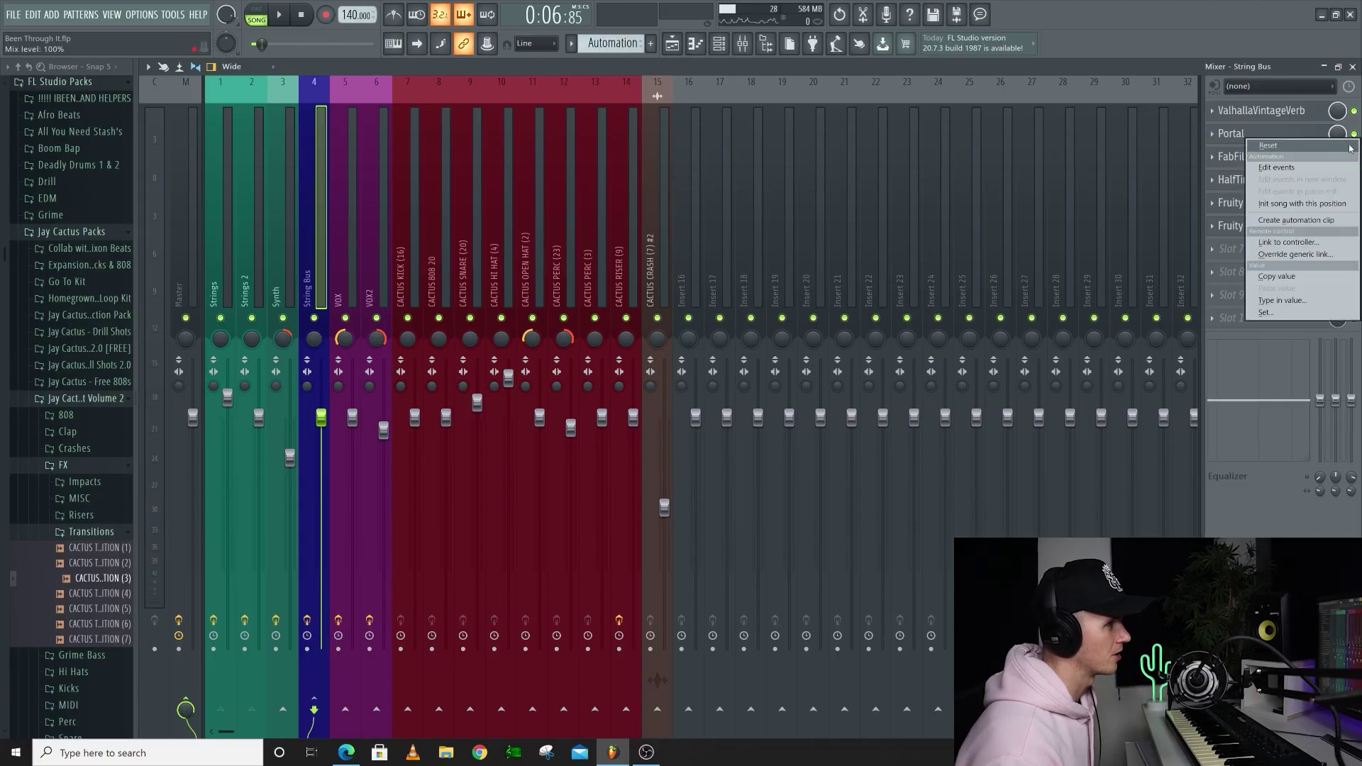
{"action": "left_click", "coordinate": [1325, 220]}
{"action": "left_click", "coordinate": [672, 44]}
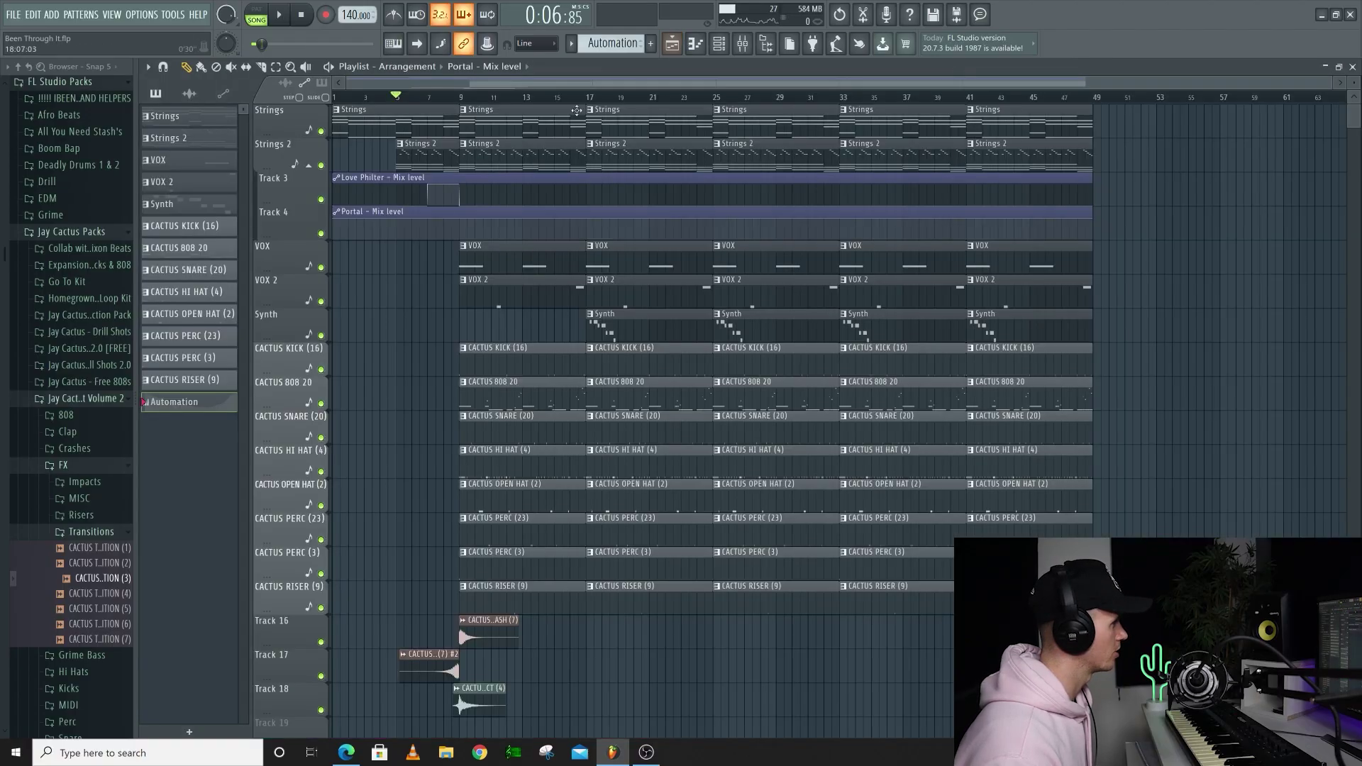
Shape the Portal mix level automation to stay at zero through the intro and jump up at bar 9, and audition it.
{"action": "left_click_drag", "start_coordinate": [336, 218], "coordinate": [469, 242]}
{"action": "right_click", "coordinate": [460, 226]}
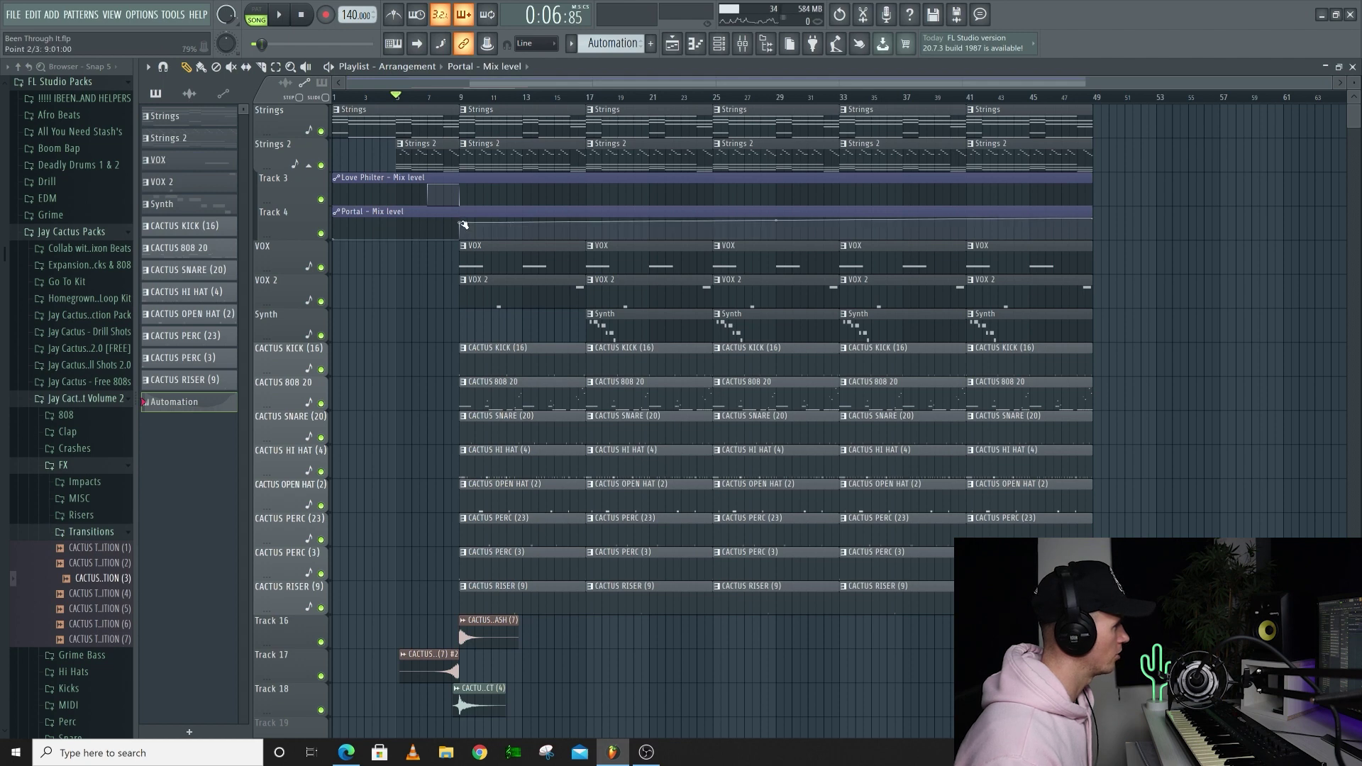
{"action": "key", "text": "space"}
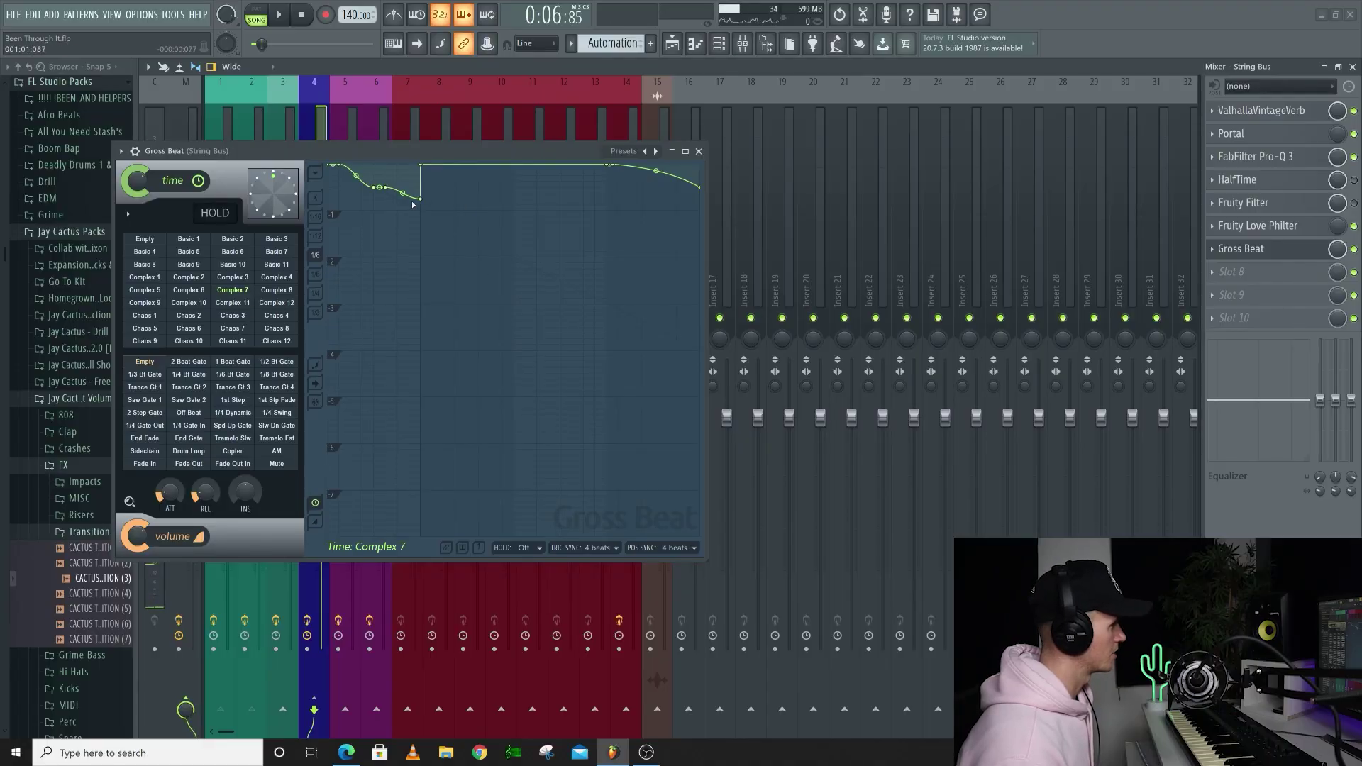
Delete two points from the Complex 7 time curve in Gross Beat on the String Bus.
{"action": "right_click", "coordinate": [417, 202]}
{"action": "left_click", "coordinate": [444, 216]}
{"action": "right_click", "coordinate": [373, 193]}
{"action": "left_click", "coordinate": [402, 211]}
Create an automation clip for Gross Beat's mix level and play the intro in the playlist.
{"action": "right_click", "coordinate": [1340, 250]}
{"action": "left_click", "coordinate": [1327, 330]}
{"action": "key", "text": "F9"}
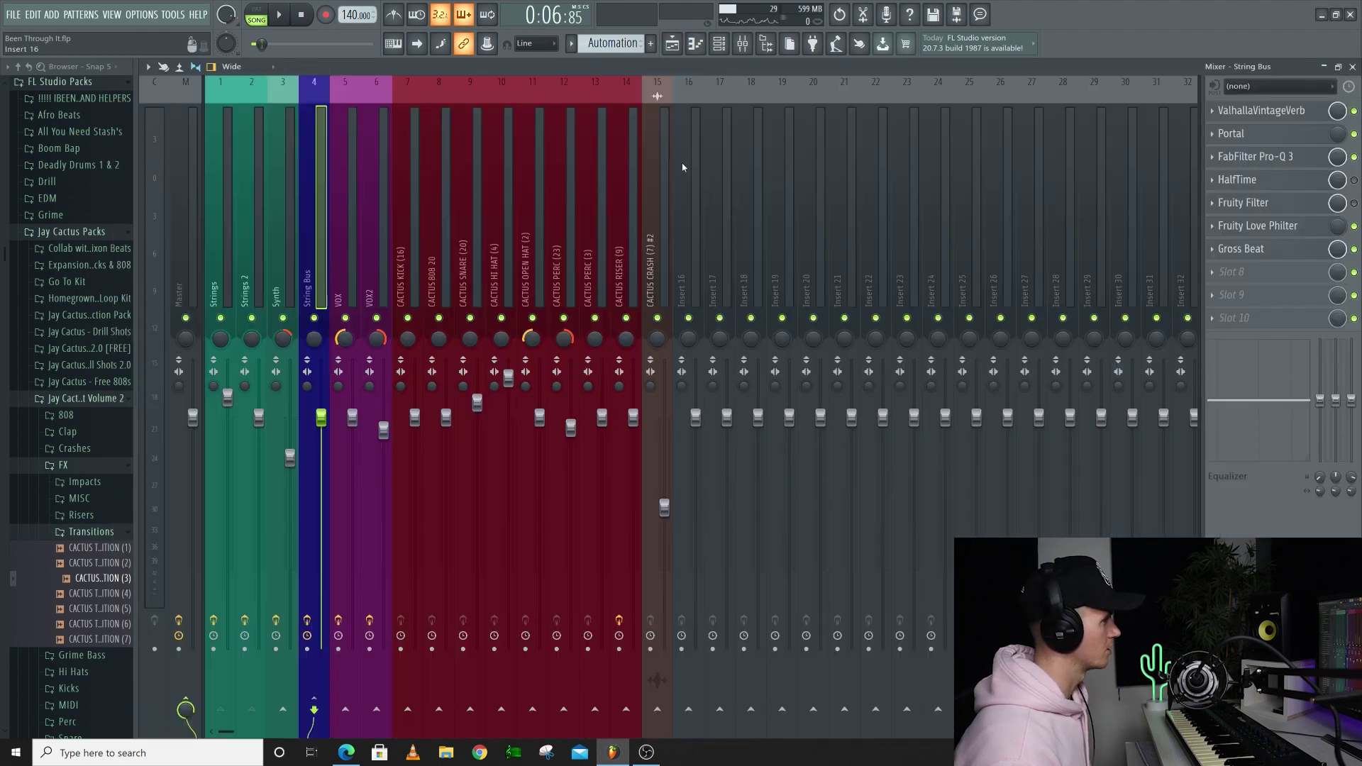
{"action": "left_click", "coordinate": [675, 47]}
{"action": "key", "text": "space"}
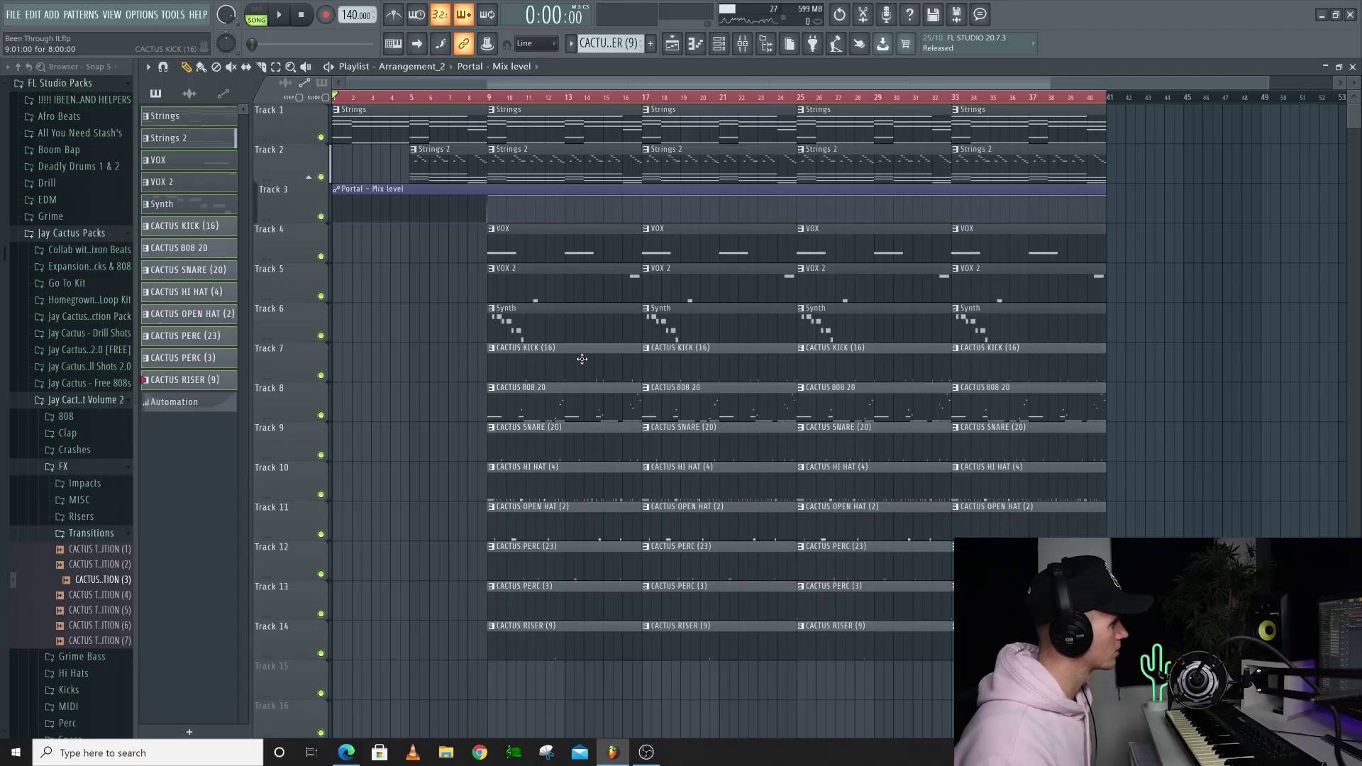
In Arrangement_2, copy the bar 9 drum clips on Tracks 7 to 14 into the intro and slice away everything before bar 7.
{"action": "left_click_drag", "start_coordinate": [584, 360], "coordinate": [570, 716]}
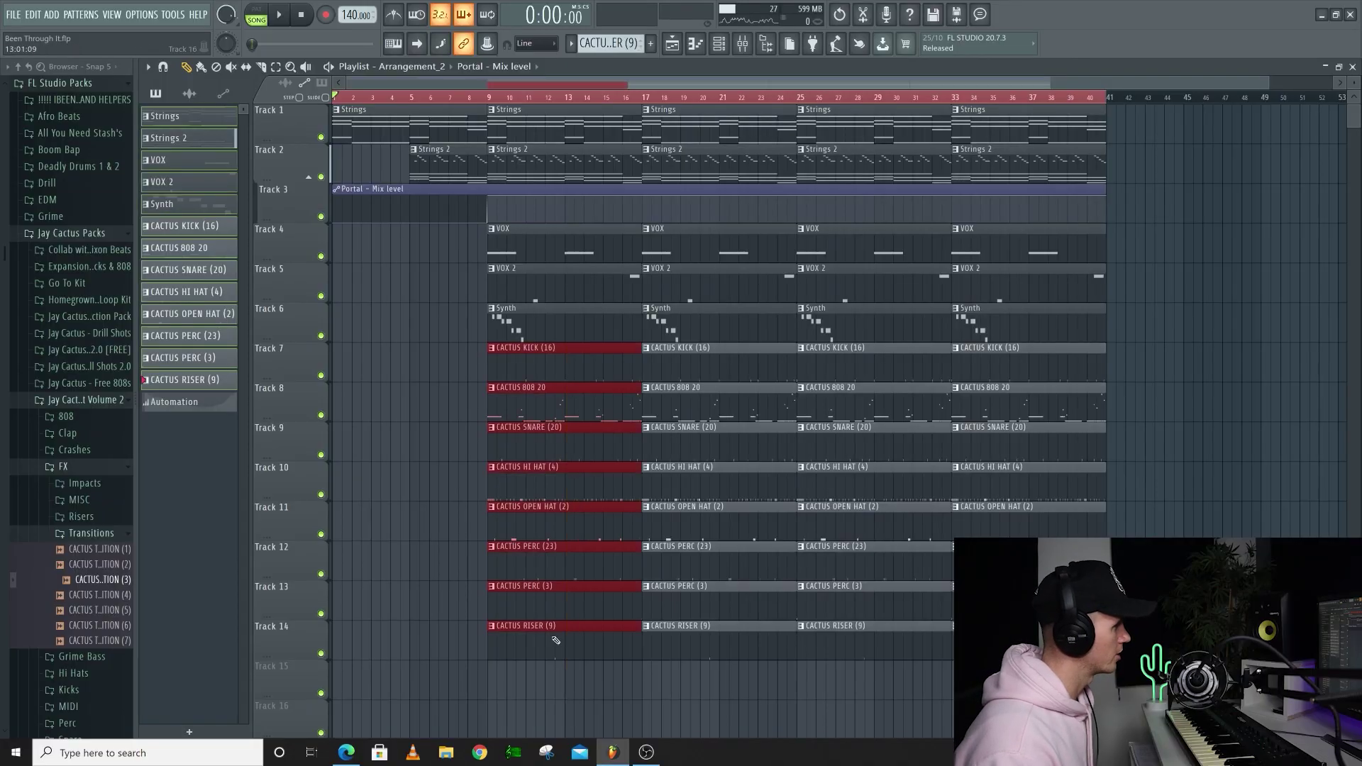
{"action": "left_click_drag", "start_coordinate": [547, 365], "coordinate": [343, 367]}
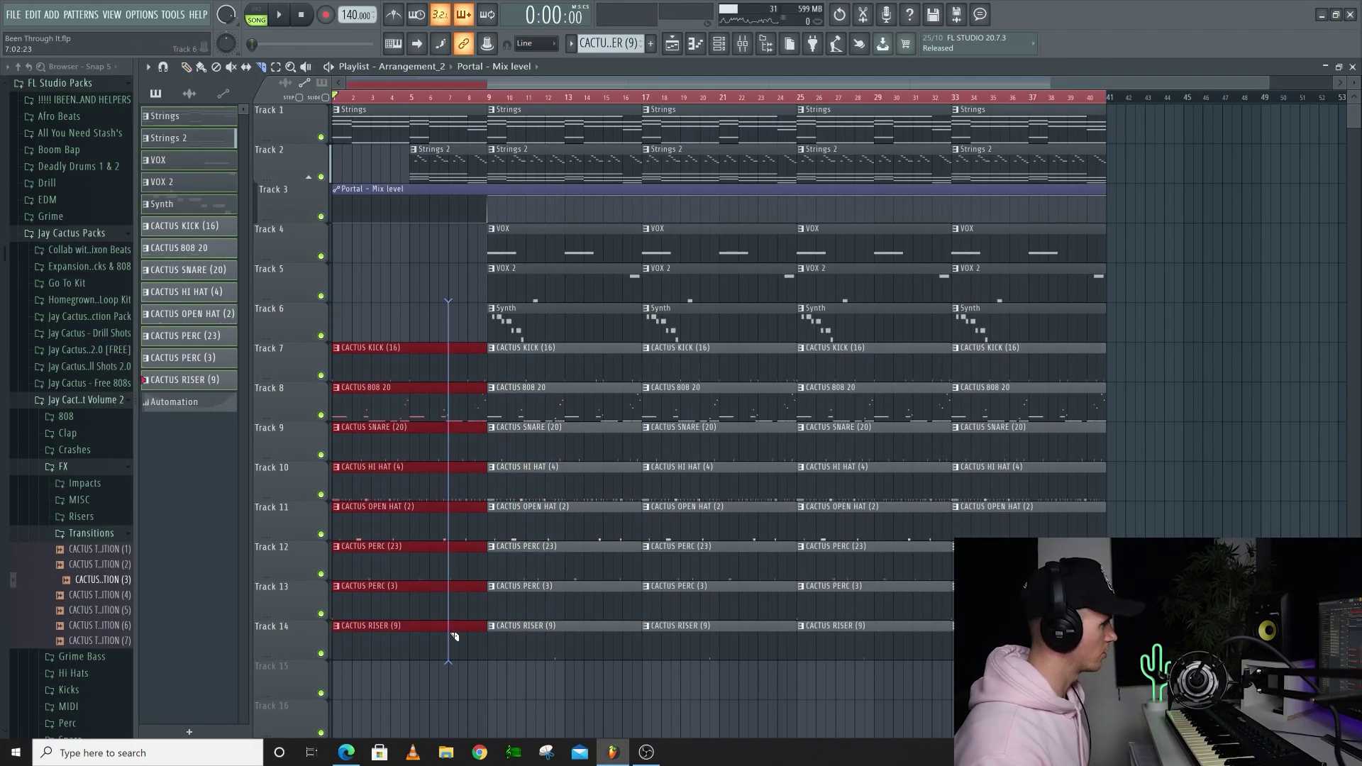
{"action": "left_click_drag", "start_coordinate": [454, 635], "coordinate": [456, 641]}
{"action": "key", "text": "Delete"}
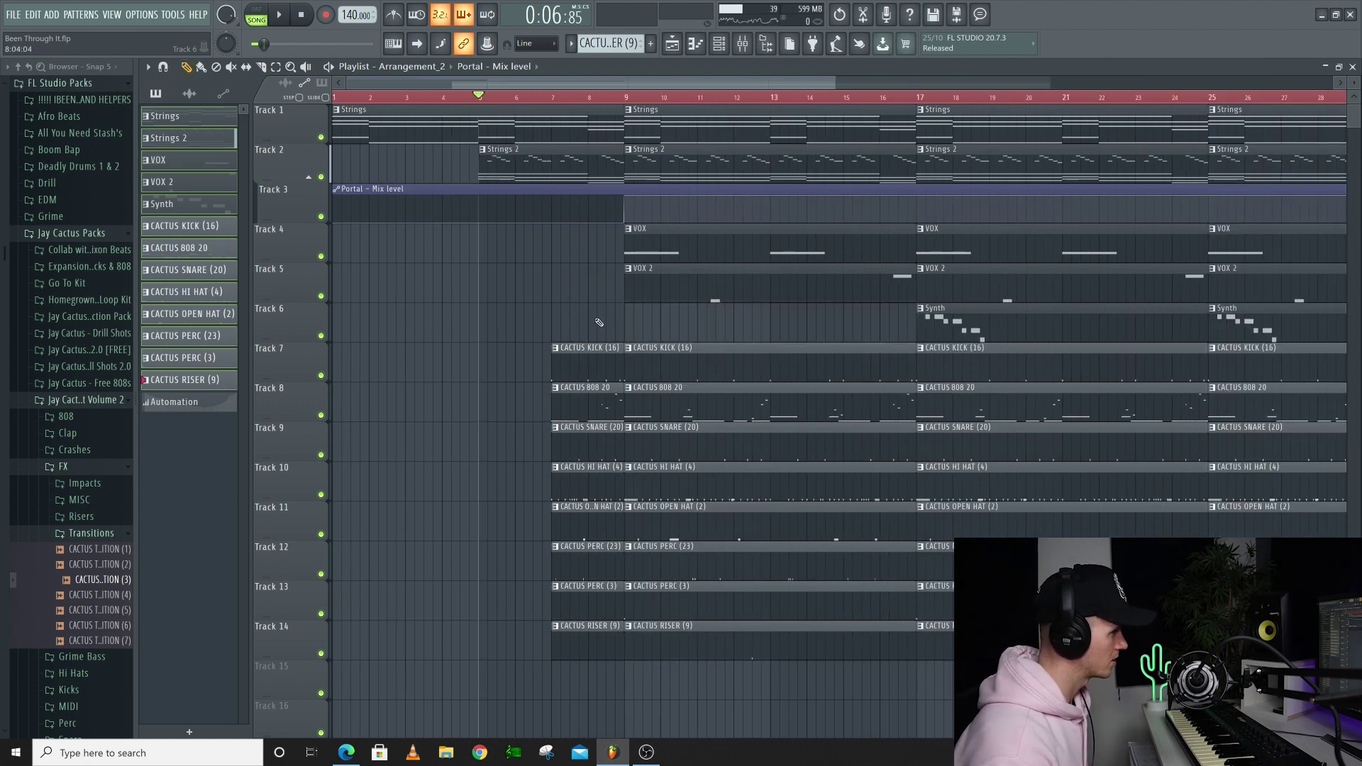
Delete the kick, open hat, percussion and riser copies at bar 7.
{"action": "right_click", "coordinate": [599, 557]}
{"action": "right_click", "coordinate": [606, 597]}
{"action": "right_click", "coordinate": [612, 636]}
Play back the drum lead-in from bar 5 into the drop at bar 9.
{"action": "key", "text": "space"}
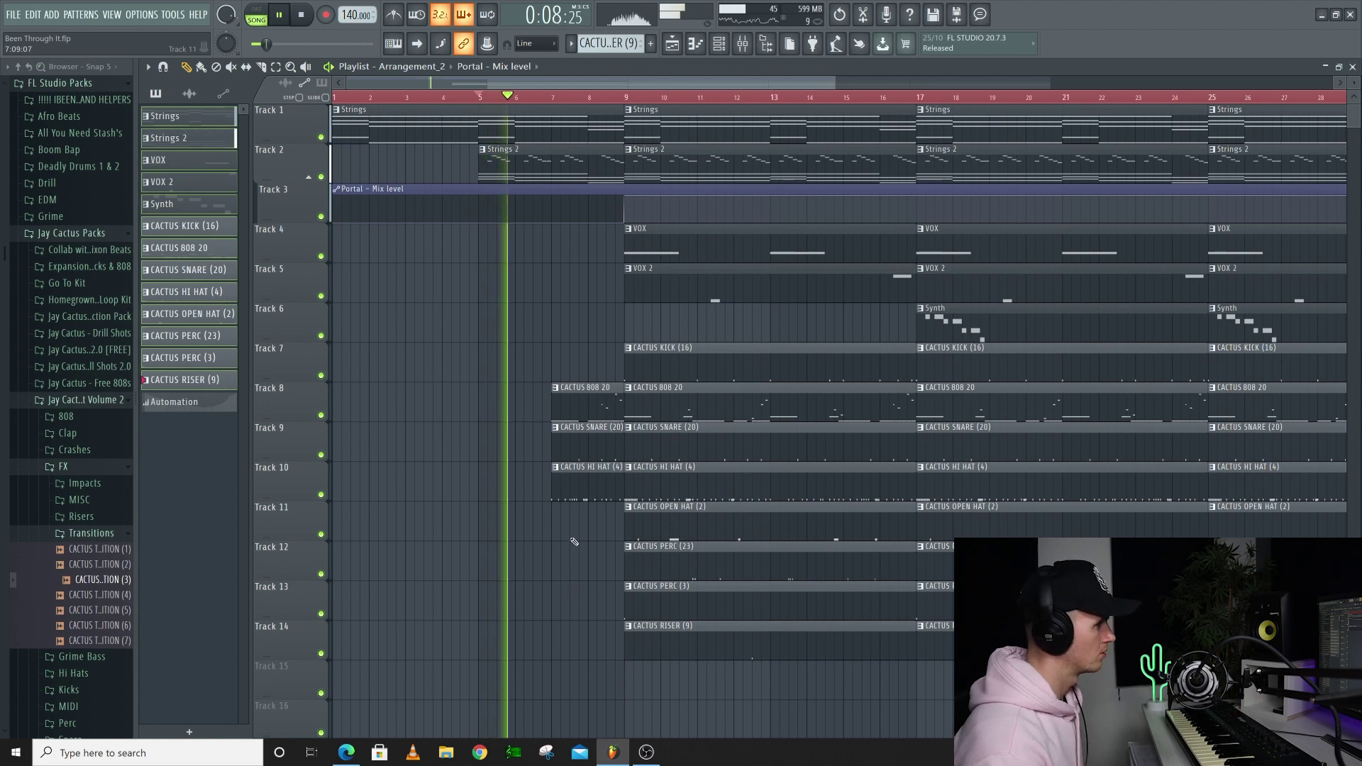
{"action": "scroll", "coordinate": [578, 532], "scroll_direction": "up", "scroll_amount": 3}
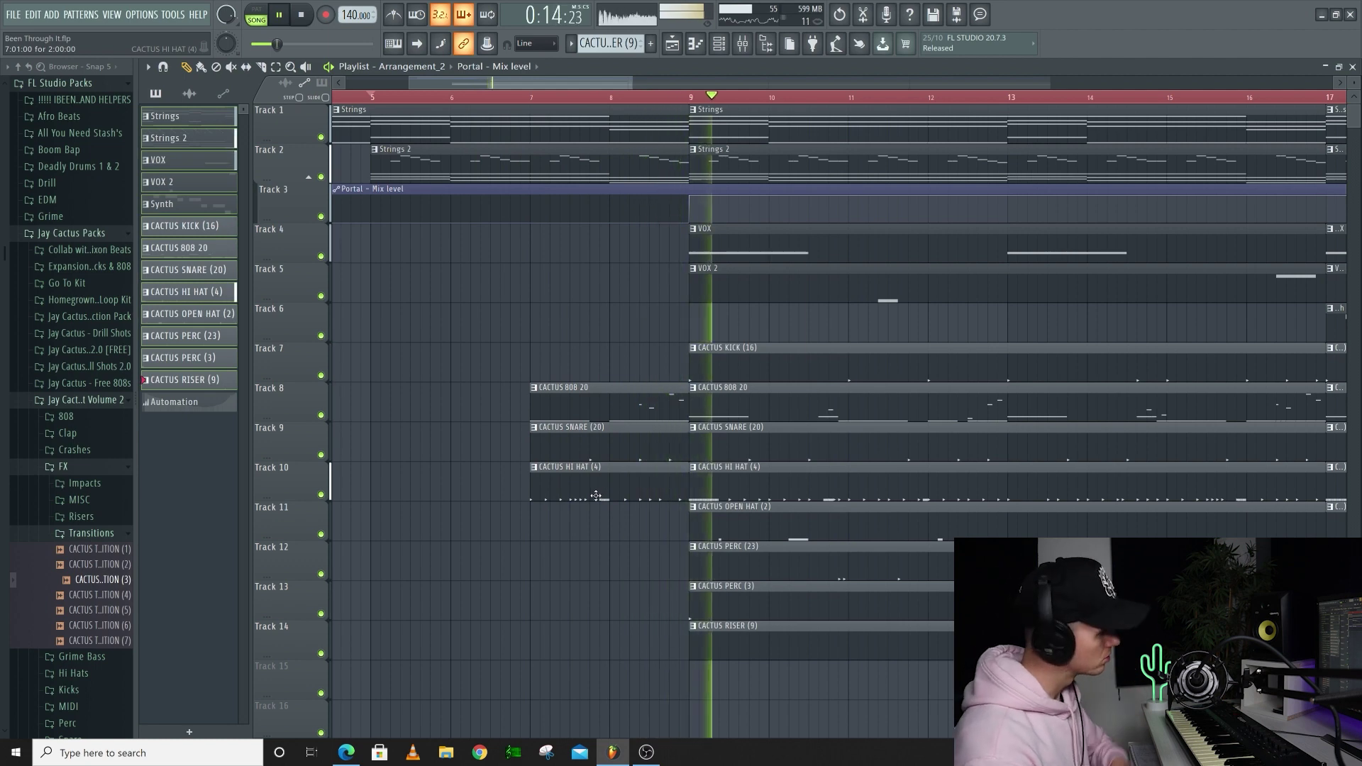
{"action": "key", "text": "space"}
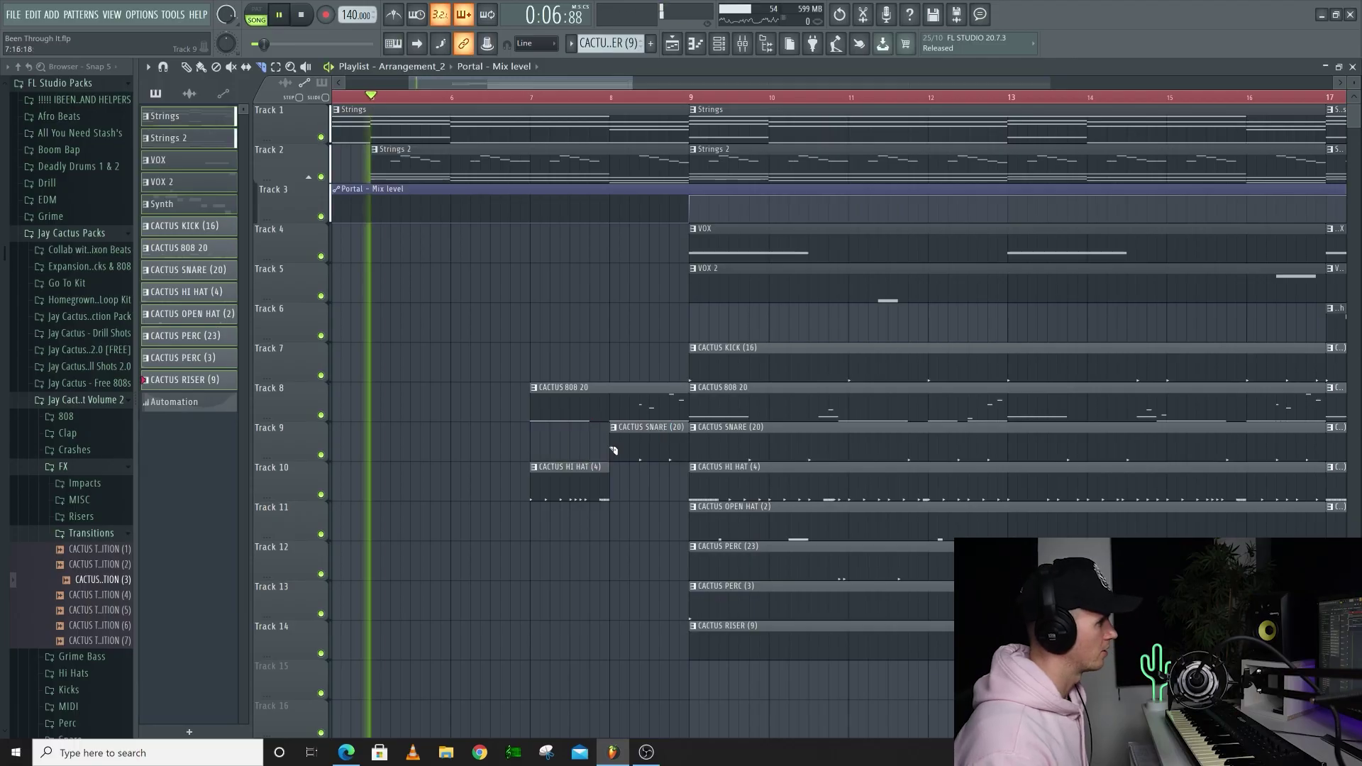
{"action": "key", "text": "space"}
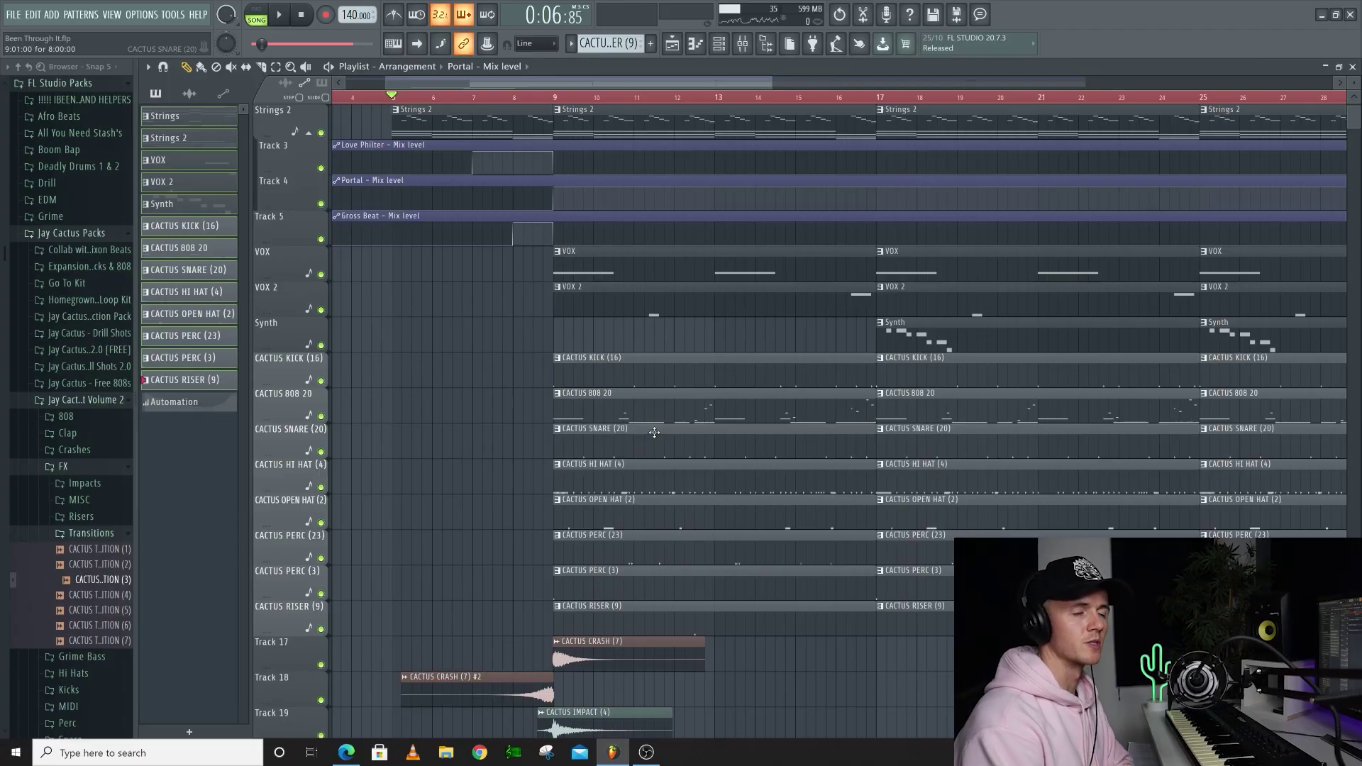
Move the crash and impact clips at the drop to bar 11 and delete the Strings 2 clip at bar 9.
{"action": "scroll", "coordinate": [656, 451], "scroll_direction": "up", "scroll_amount": 3}
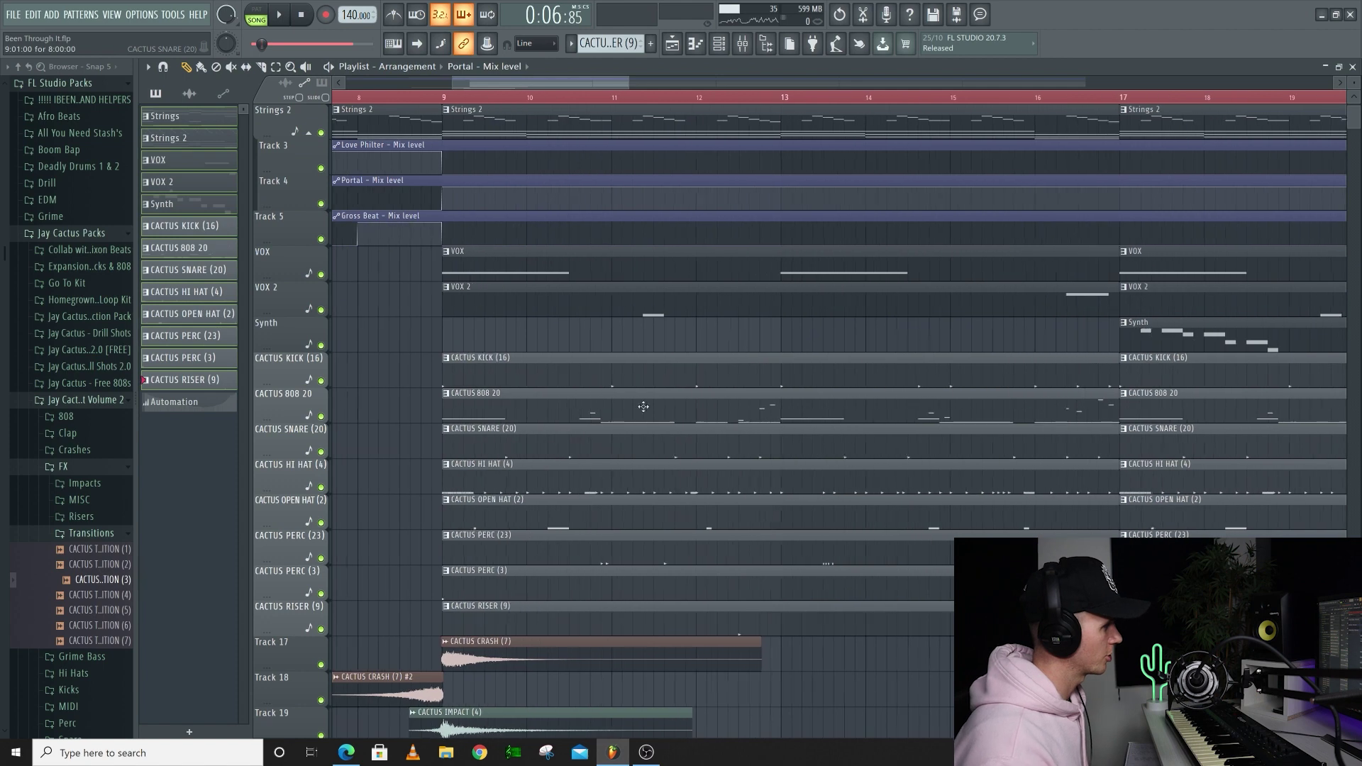
{"action": "scroll", "coordinate": [512, 429], "scroll_direction": "down", "scroll_amount": 2}
{"action": "scroll", "coordinate": [517, 597], "scroll_direction": "down", "scroll_amount": 2}
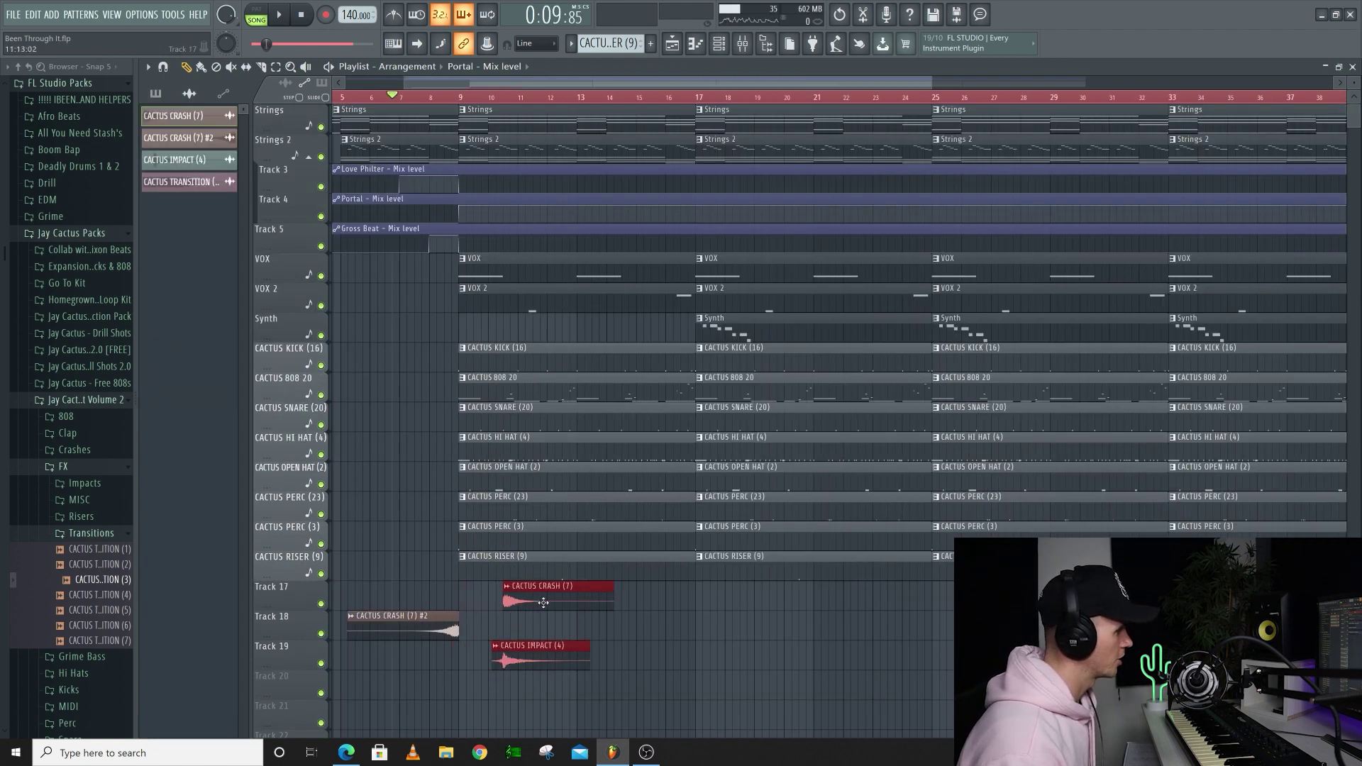
{"action": "right_click", "coordinate": [549, 143]}
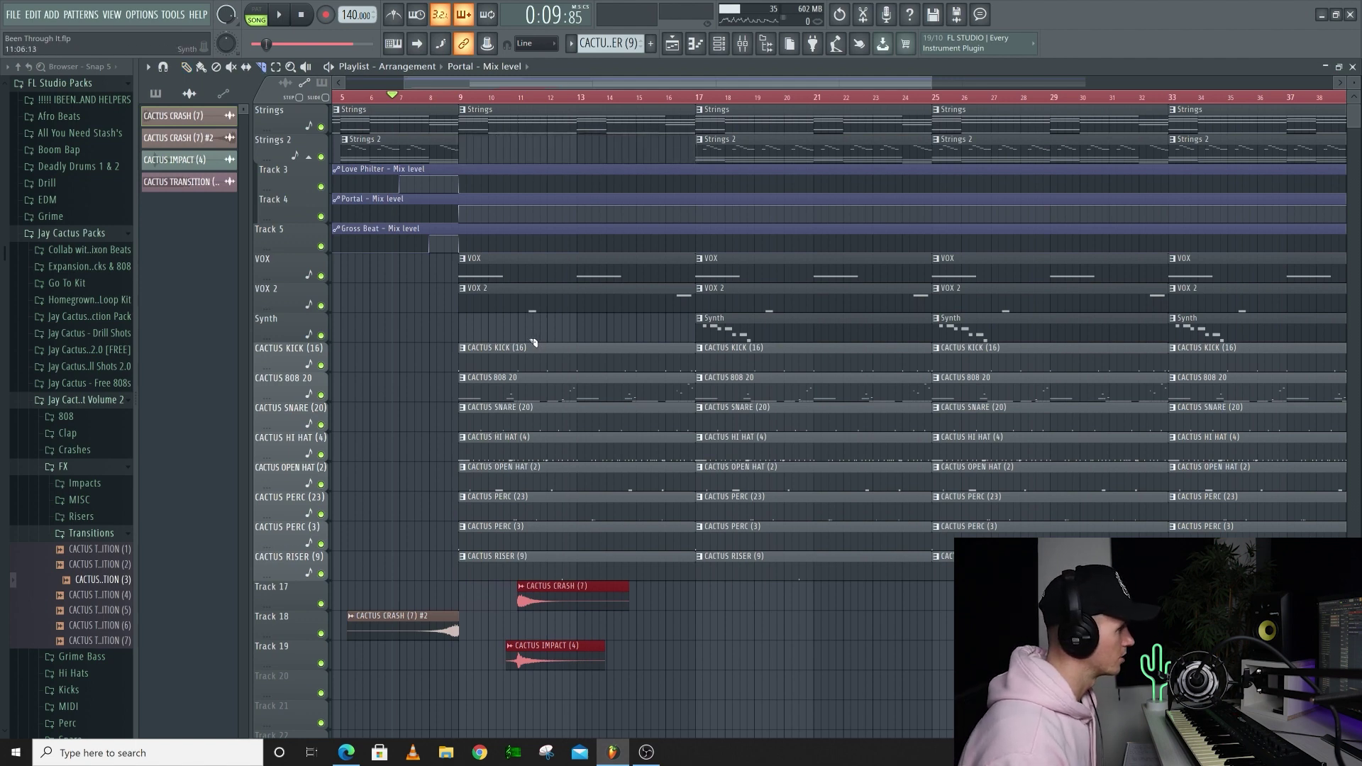
Trim the bar 9 drum, 808, VOX and VOX 2 clips so that they start at bar 11.
{"action": "left_click_drag", "start_coordinate": [523, 581], "coordinate": [523, 583]}
{"action": "key", "text": "p"}
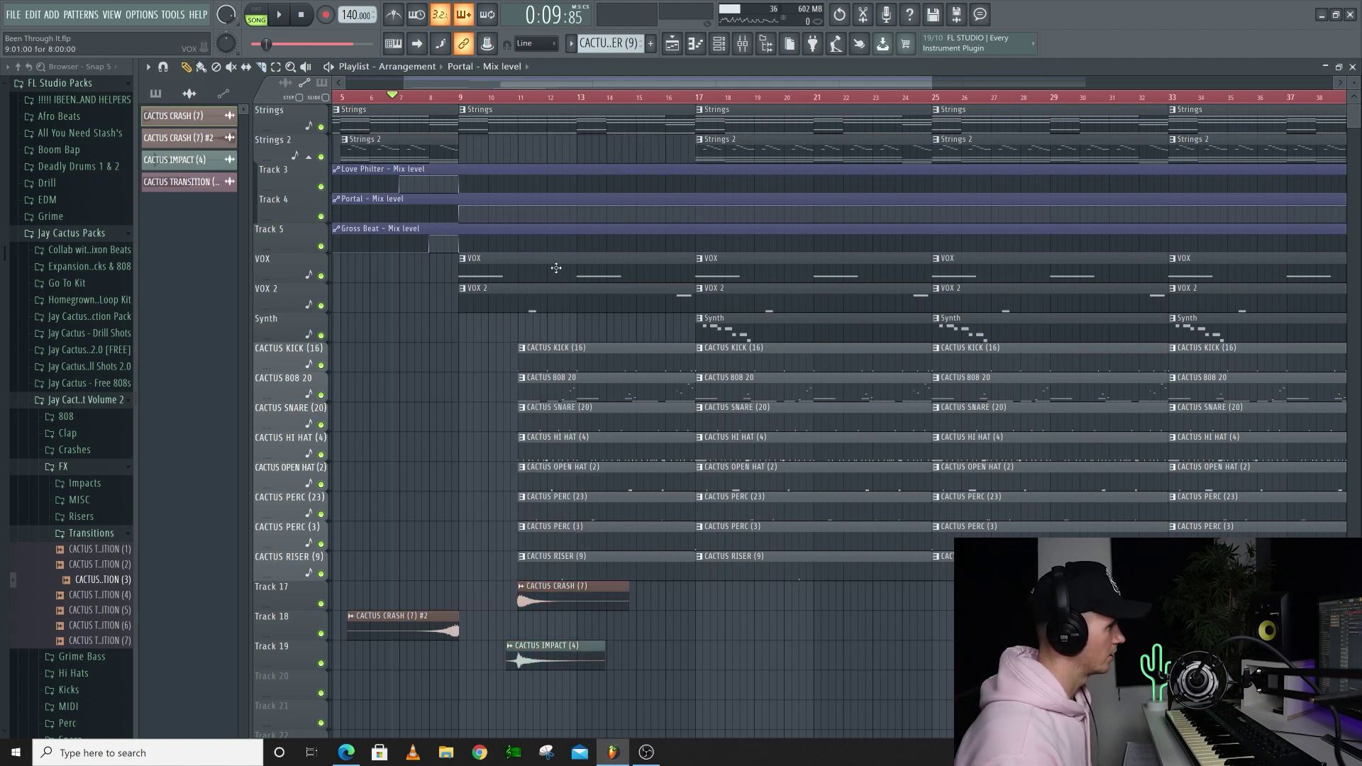
{"action": "left_click_drag", "start_coordinate": [525, 320], "coordinate": [525, 305]}
Play back the delayed drop and extend the kick and 808 clips back to bar 9.
{"action": "key", "text": "space"}
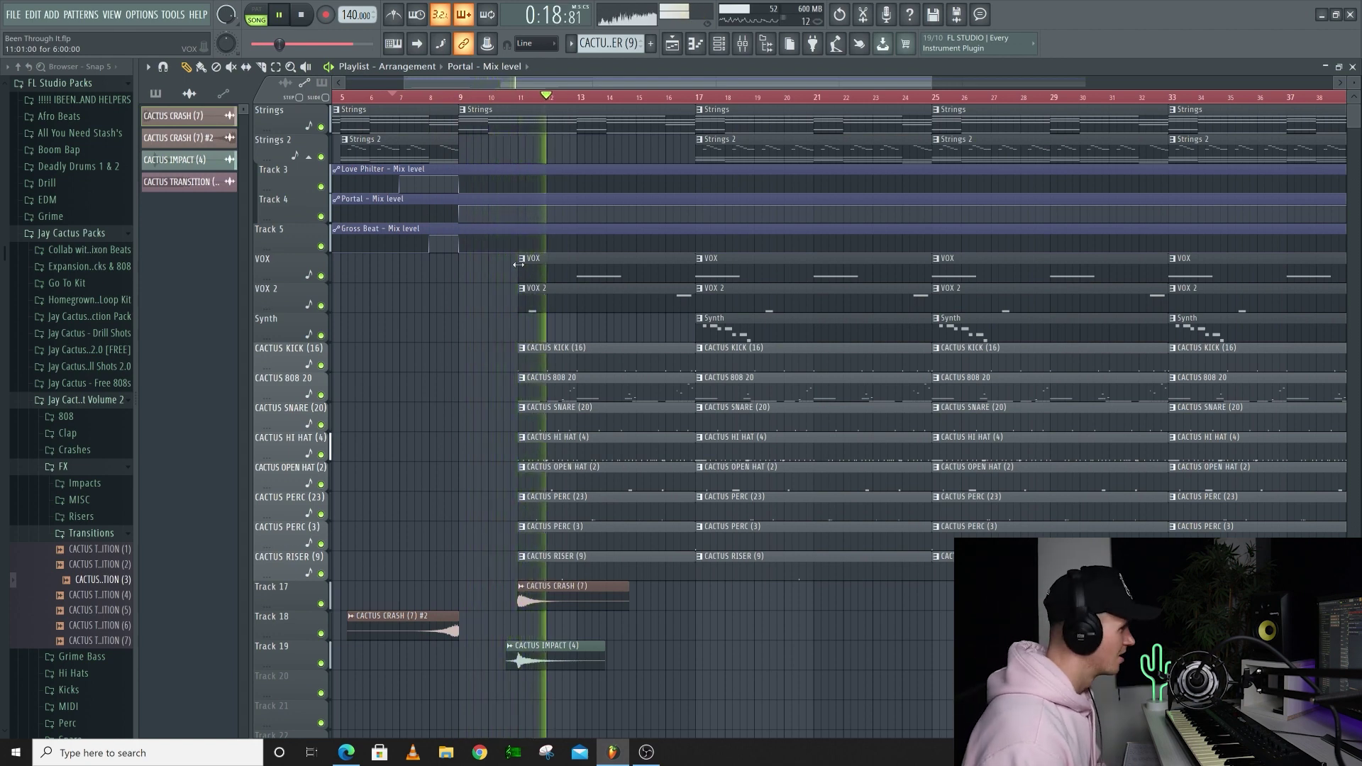
{"action": "key", "text": "space"}
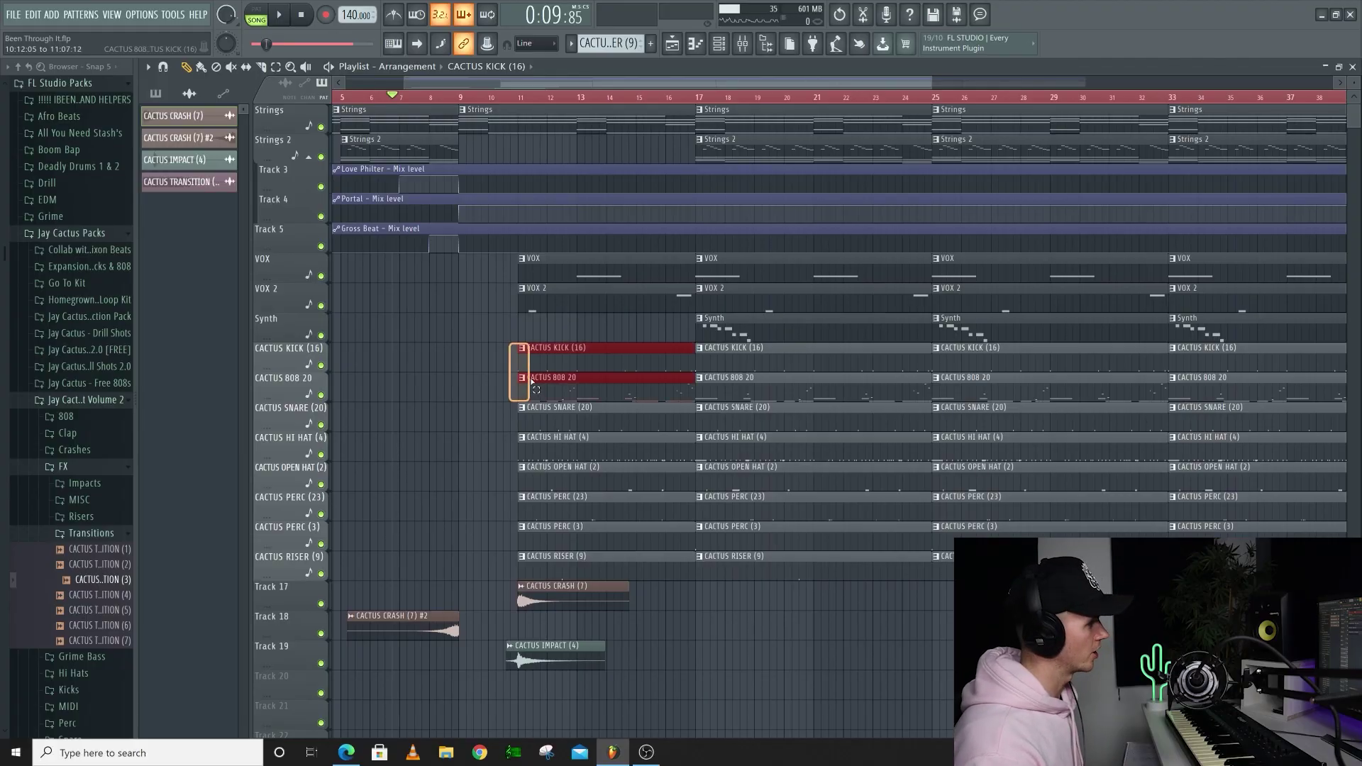
{"action": "left_click", "coordinate": [477, 309], "text": "ctrl"}
{"action": "key", "text": "space"}
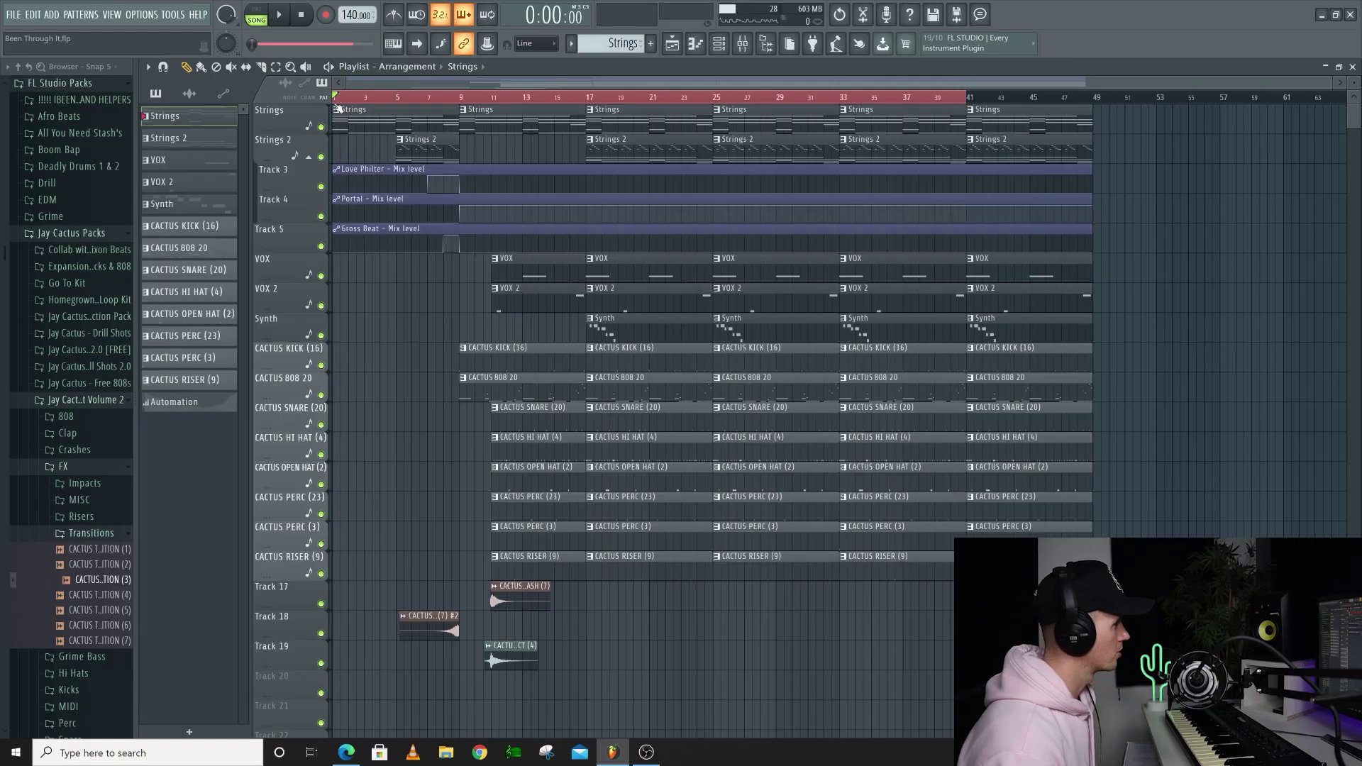
Make the intro's Strings and Strings 2 clips unique and open their patterns for note editing.
{"action": "right_click", "coordinate": [338, 109]}
{"action": "left_click", "coordinate": [372, 196]}
{"action": "double_click", "coordinate": [376, 122]}
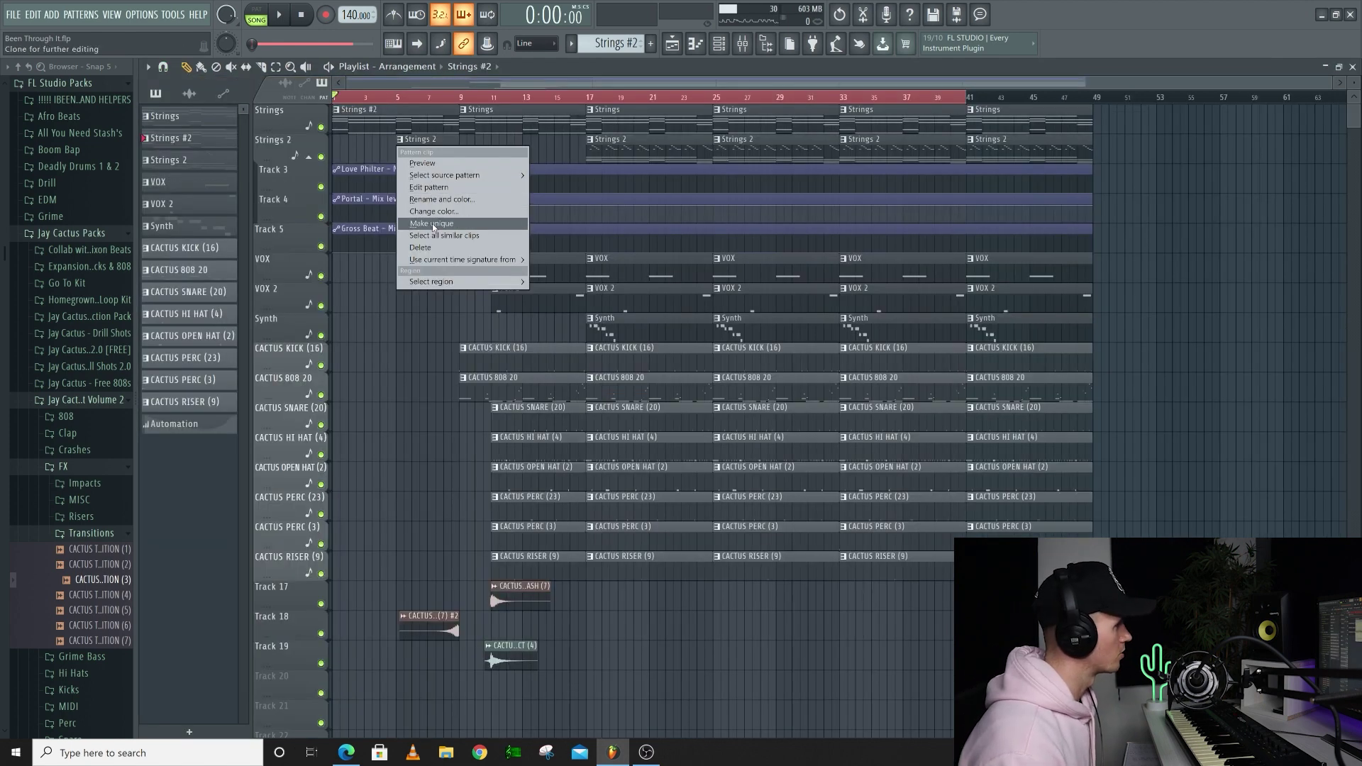
{"action": "left_click", "coordinate": [432, 224]}
{"action": "double_click", "coordinate": [432, 152]}
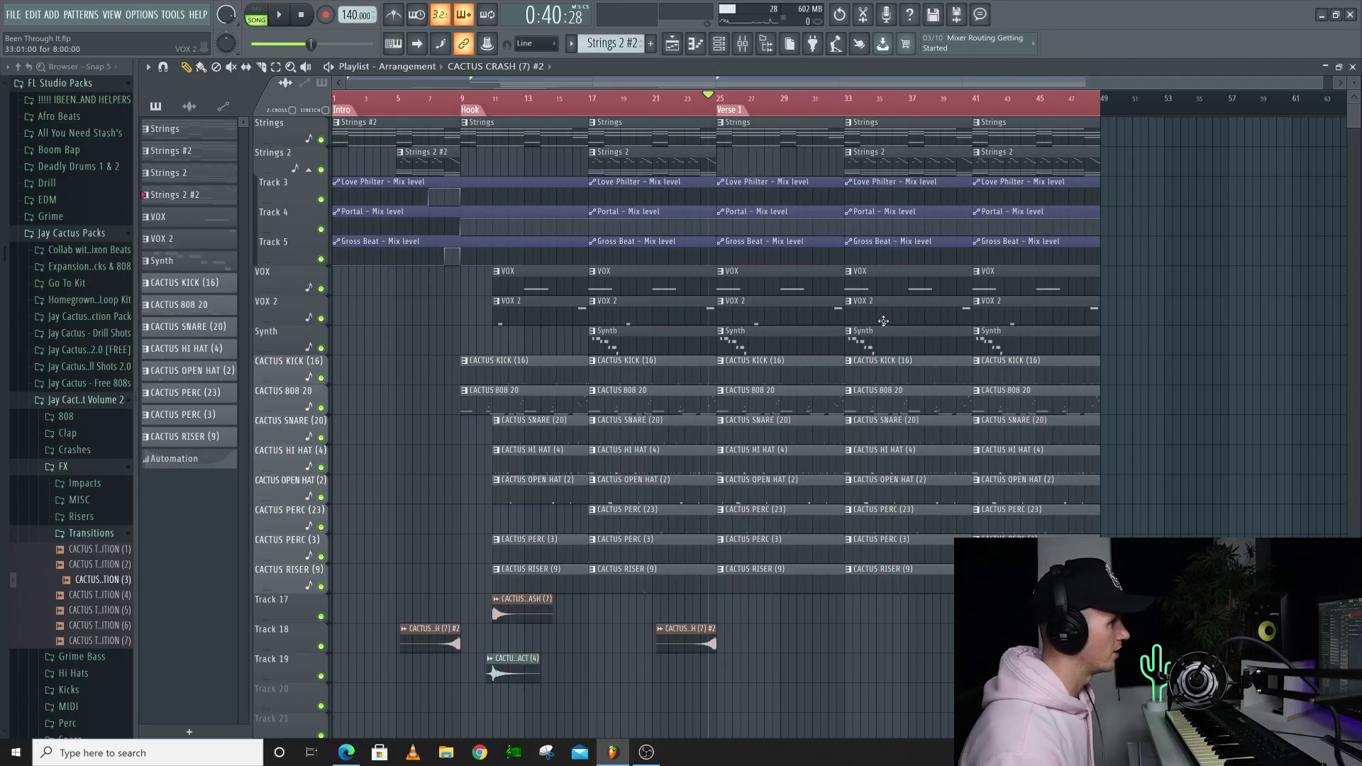
In Verse 1, delete the VOX, VOX 2, Synth, Open Hat and Perc (23) clips and start the kick, 808, snare and hi-hat at bar 28.
{"action": "scroll", "coordinate": [883, 321], "scroll_direction": "up", "scroll_amount": 2}
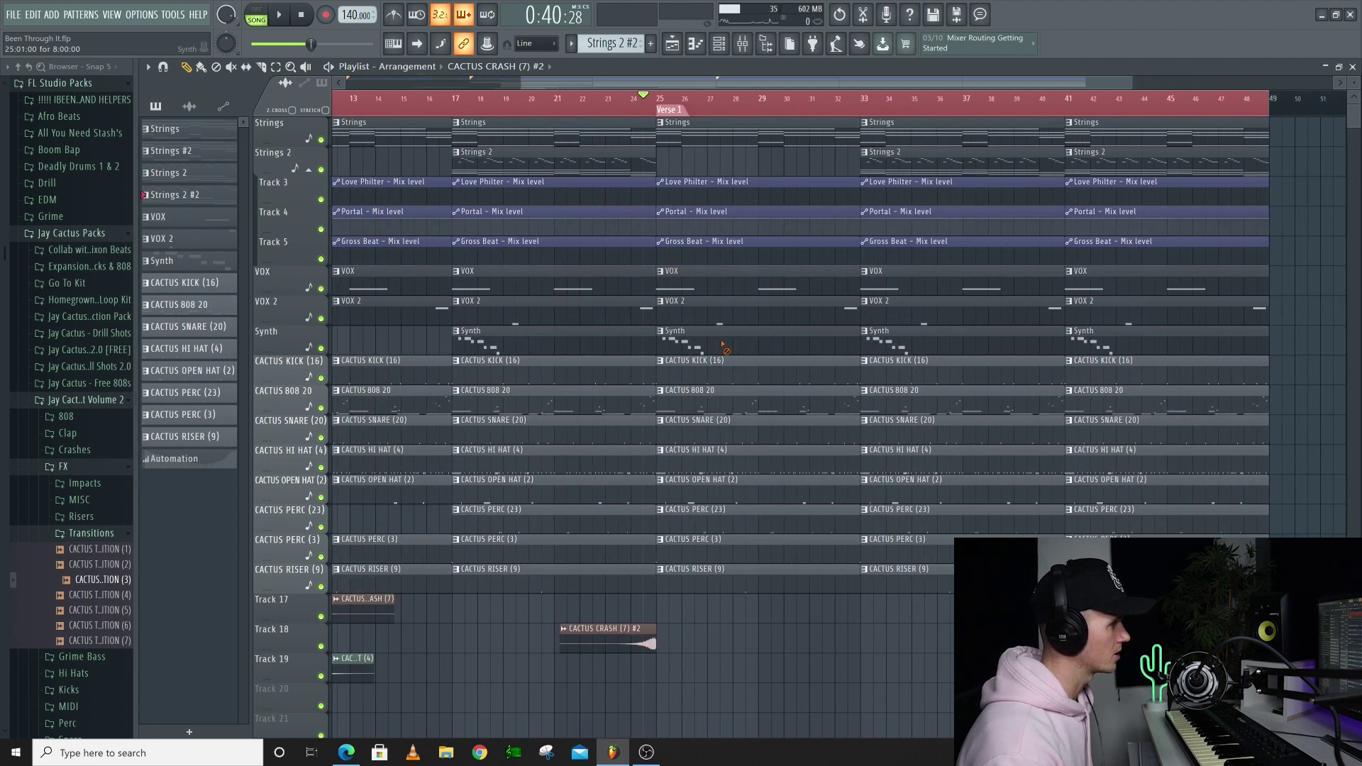
{"action": "right_click", "coordinate": [724, 344]}
{"action": "right_click", "coordinate": [717, 314]}
{"action": "right_click", "coordinate": [708, 294]}
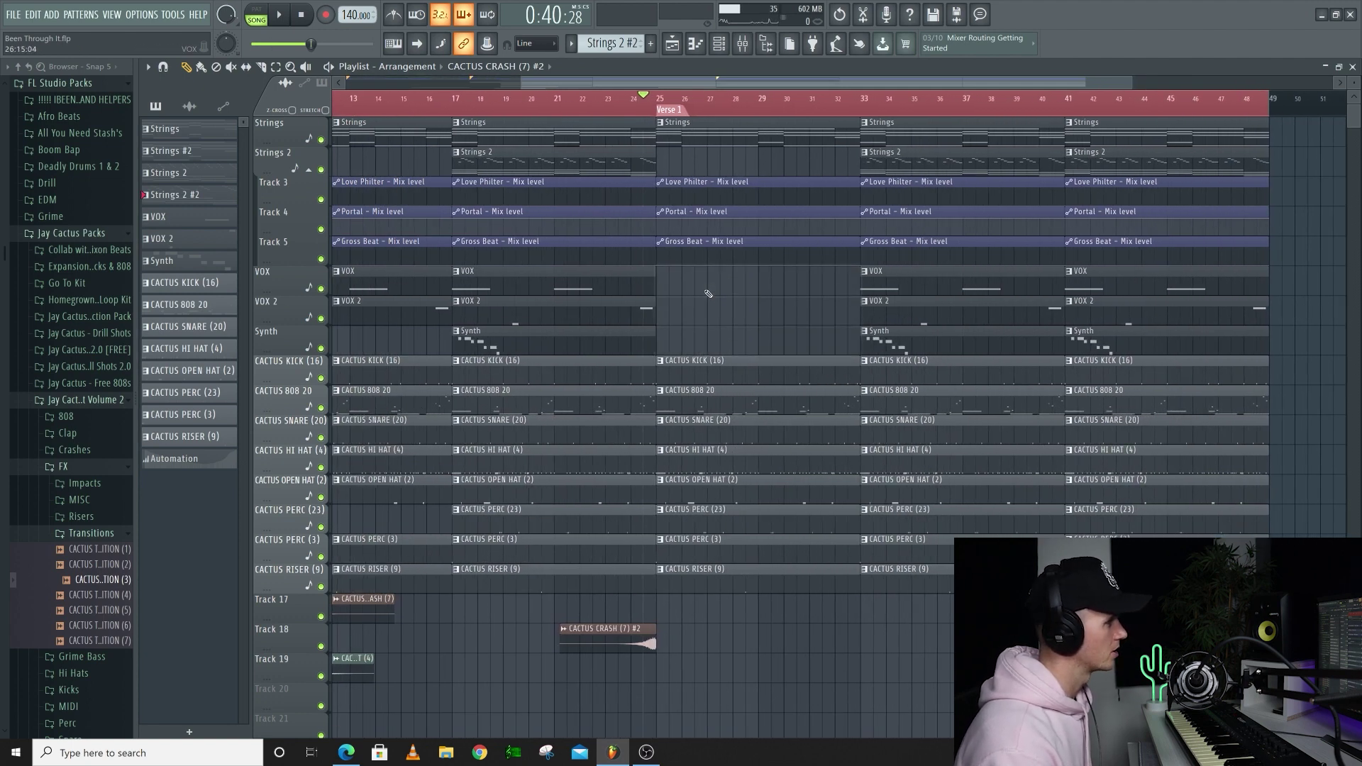
{"action": "right_click", "coordinate": [720, 495]}
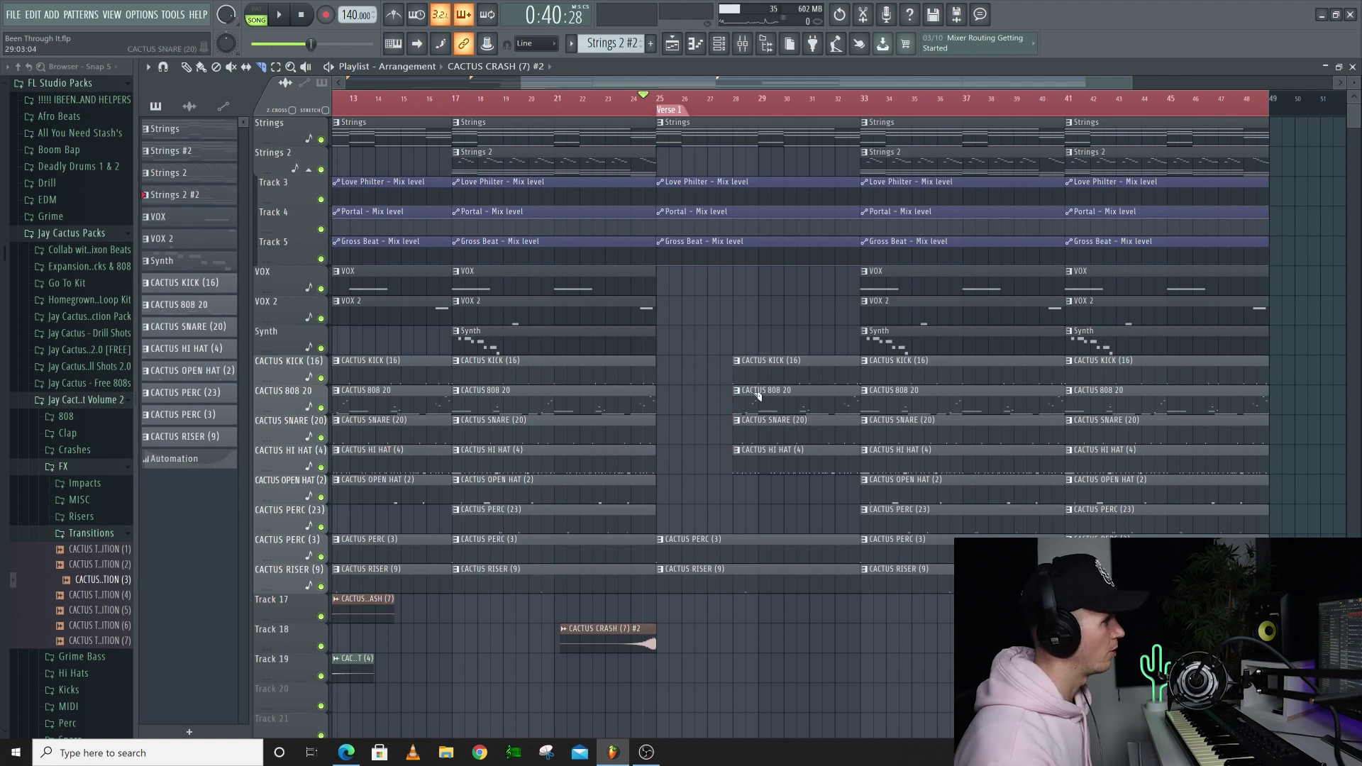
Play back the transition from bar 22 into the stripped-down Verse 1.
{"action": "scroll", "coordinate": [667, 107], "scroll_direction": "down", "scroll_amount": 3}
{"action": "left_click", "coordinate": [668, 107]}
{"action": "key", "text": "space"}
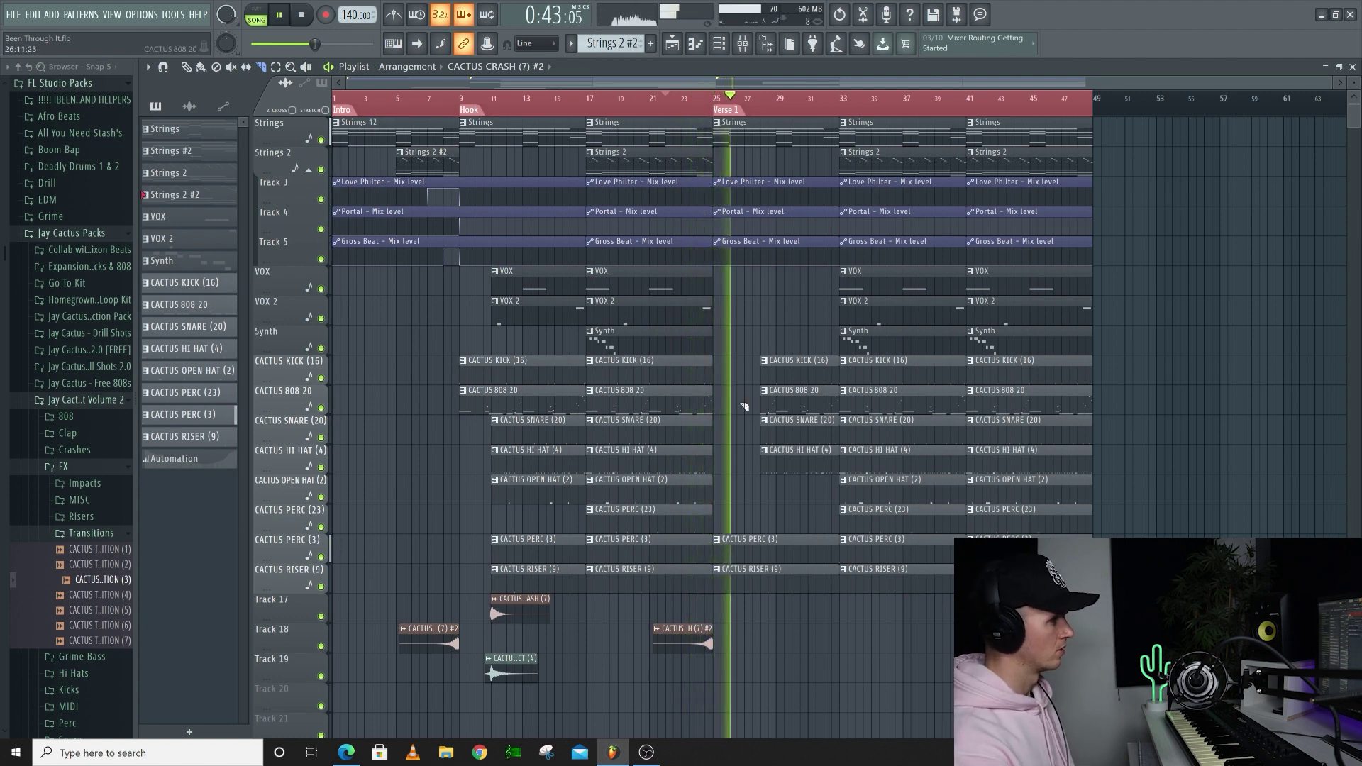
{"action": "key", "text": "p"}
{"action": "scroll", "coordinate": [744, 405], "scroll_direction": "up", "scroll_amount": 3}
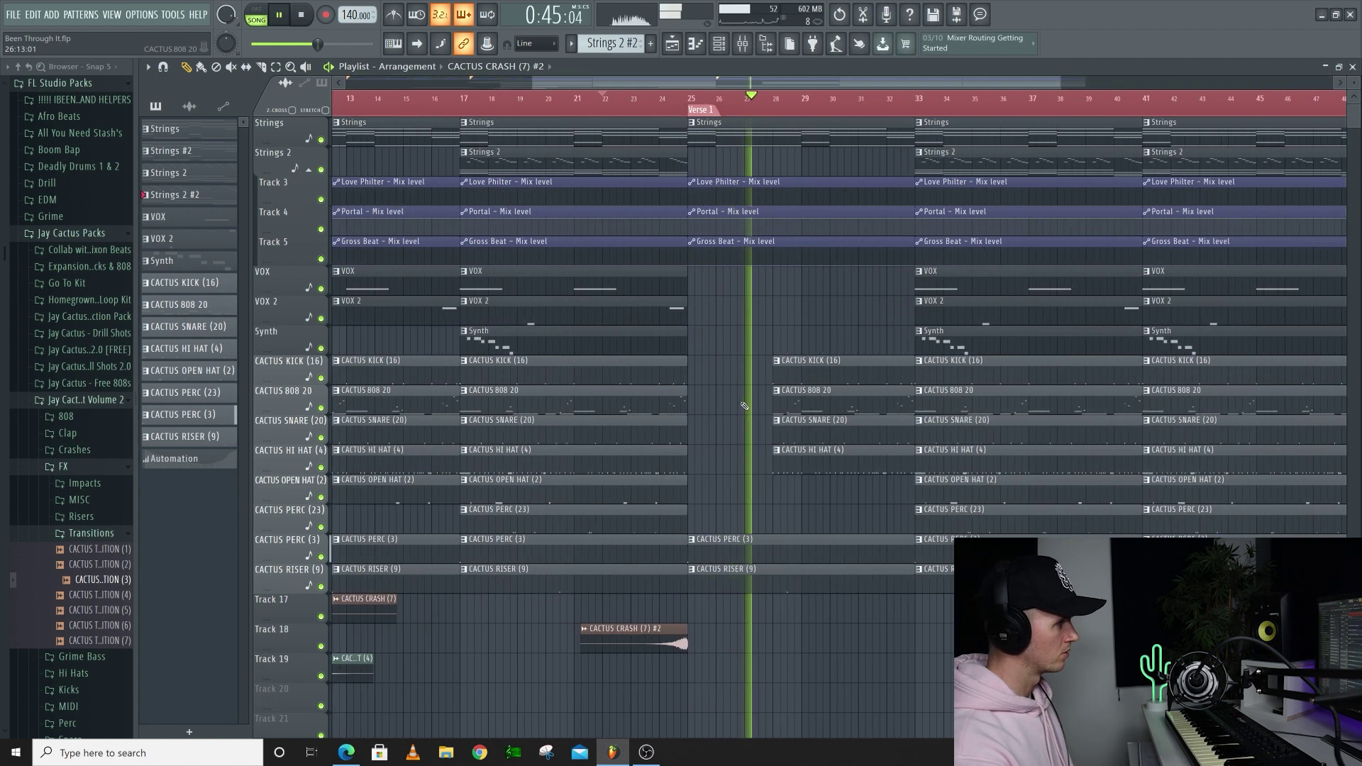
{"action": "key", "text": "space"}
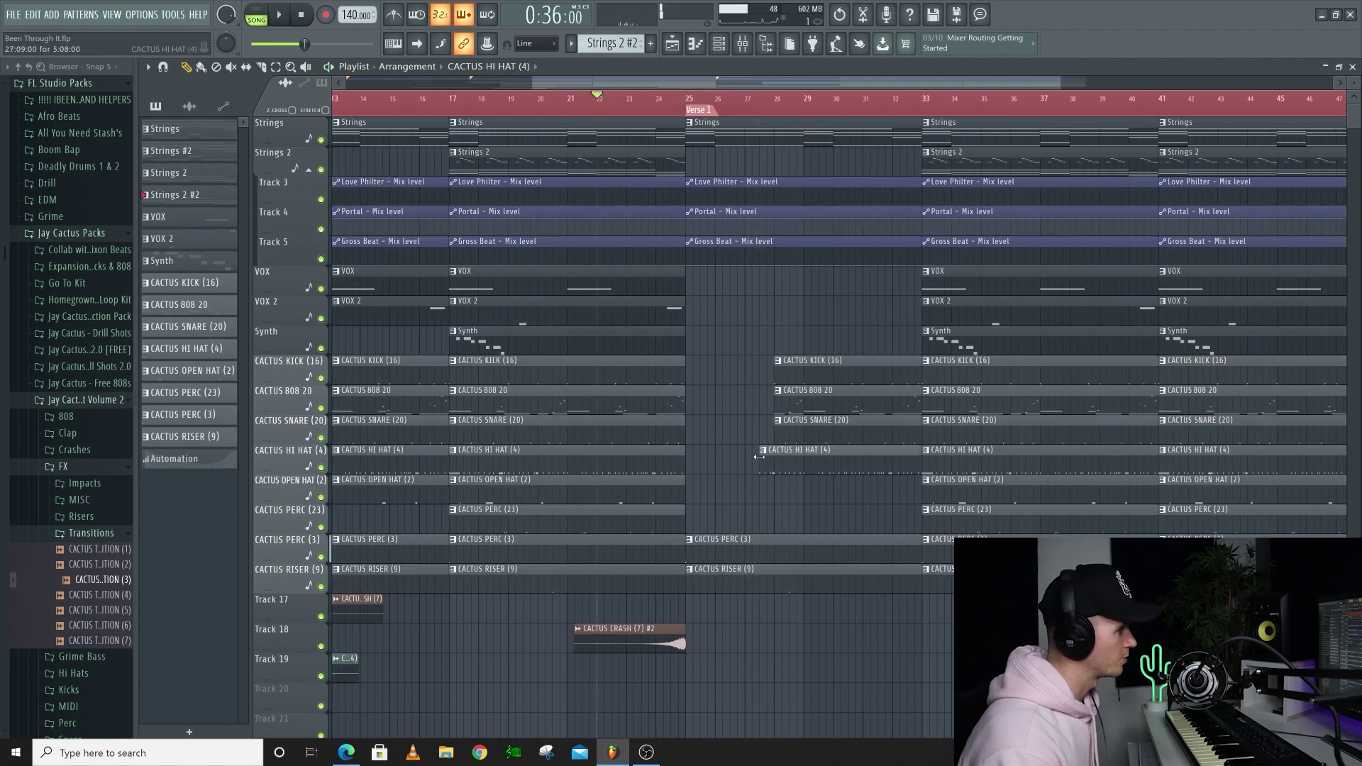
Extend the Verse 1 hi-hat and snare clips back to bar 27 and play the section.
{"action": "key", "text": "space"}
{"action": "left_click_drag", "start_coordinate": [777, 430], "coordinate": [756, 426]}
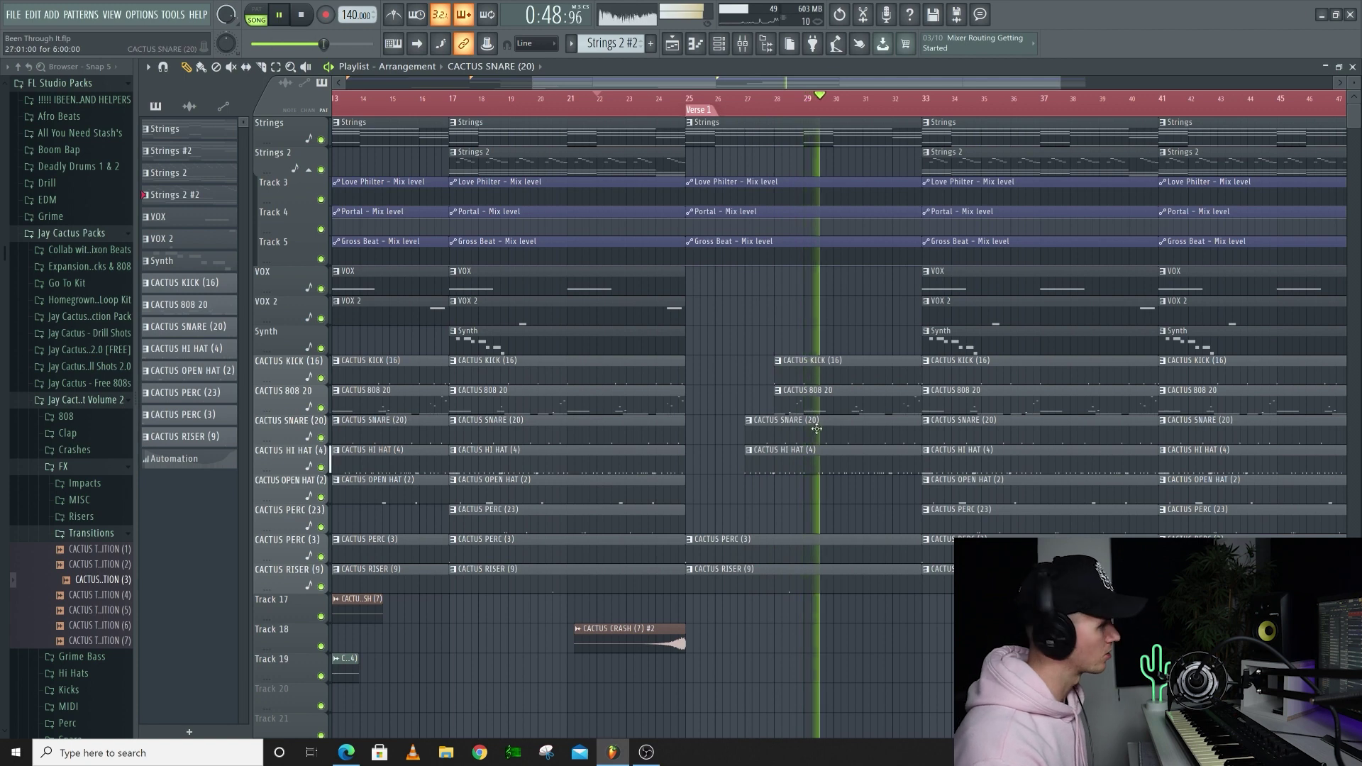
{"action": "scroll", "coordinate": [817, 428], "scroll_direction": "down", "scroll_amount": 2}
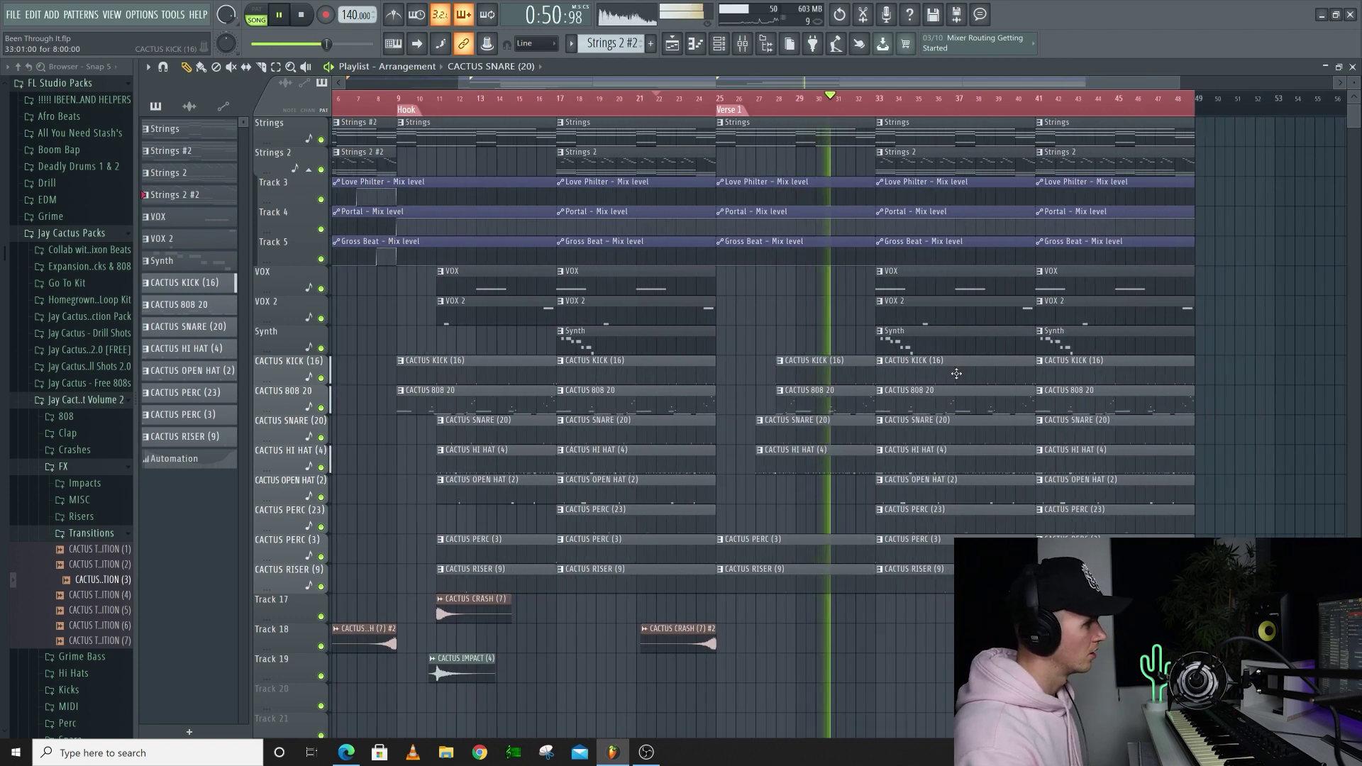
{"action": "scroll", "coordinate": [956, 373], "scroll_direction": "up", "scroll_amount": 2}
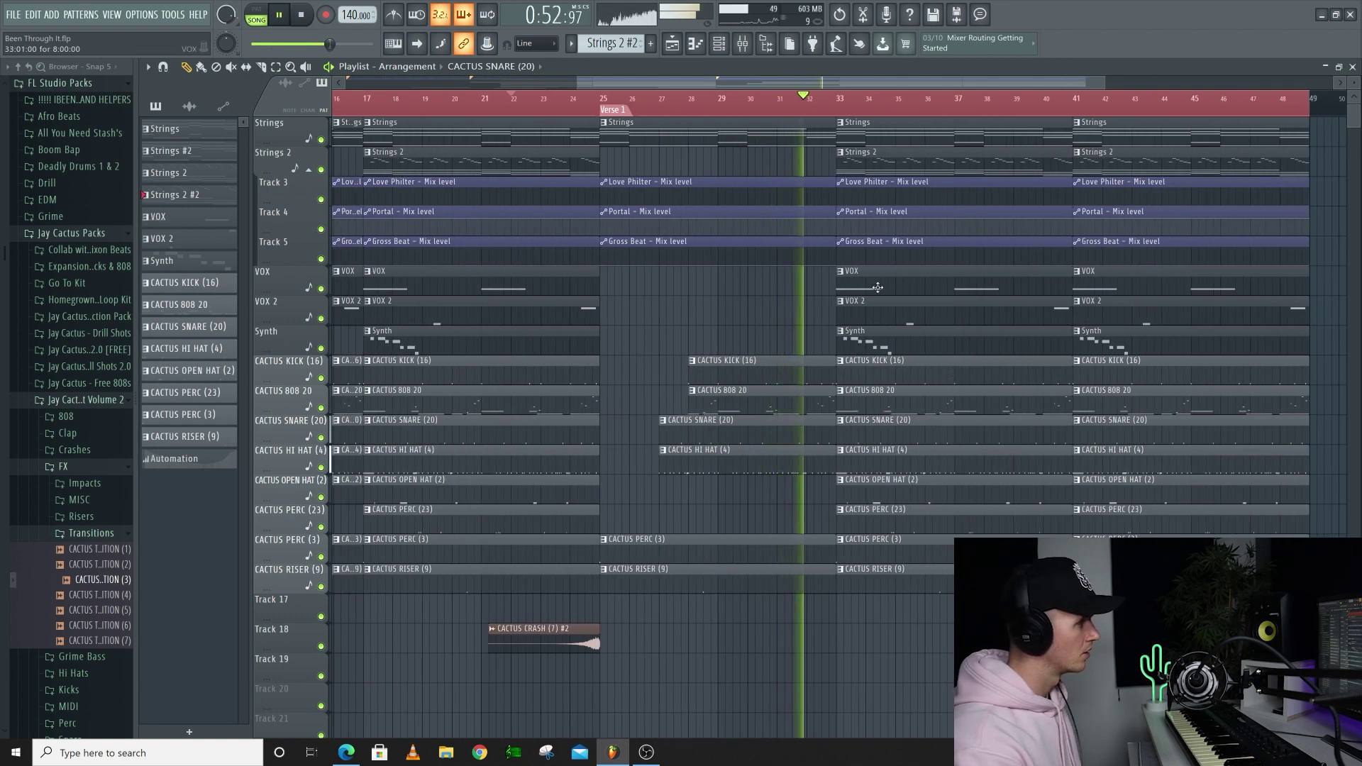
{"action": "key", "text": "space"}
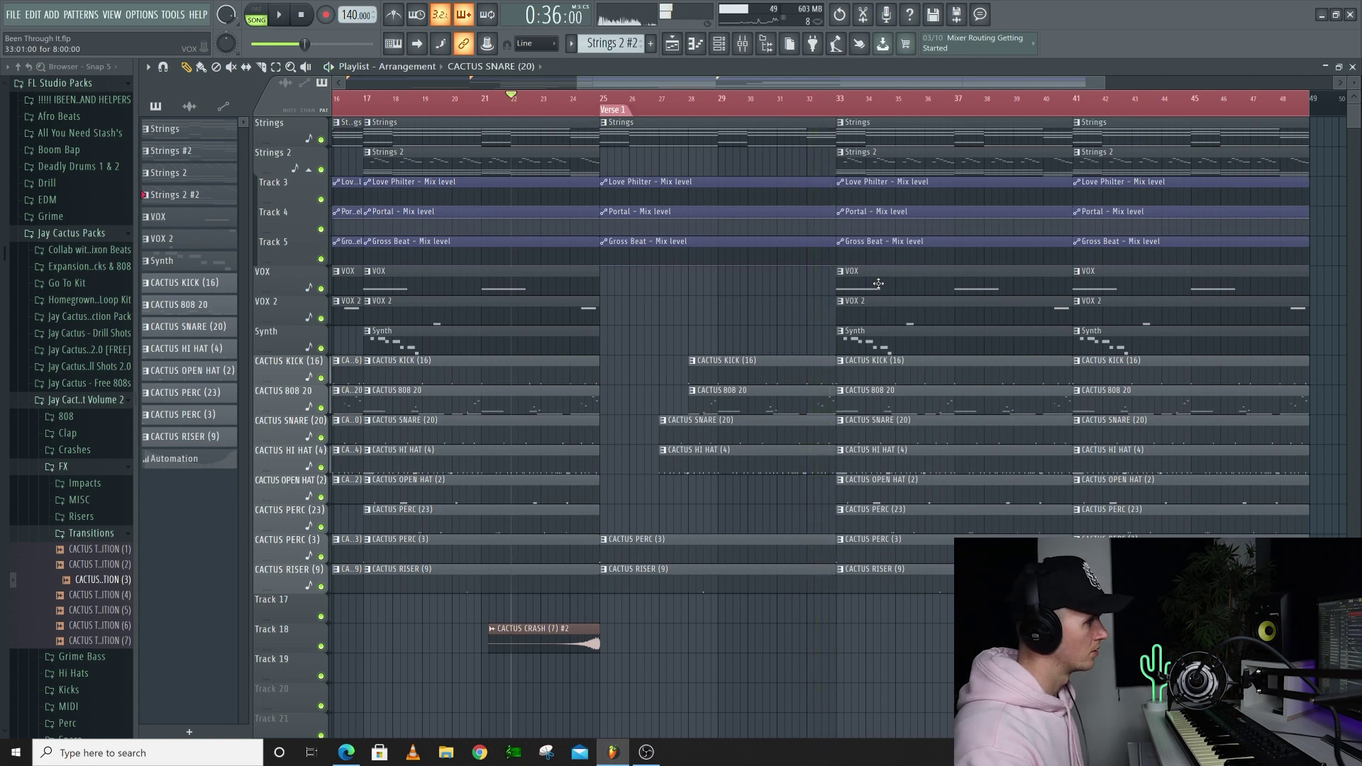
Make the Strings clip at bar 25 unique, open its notes in the piano roll and return to the playlist.
{"action": "left_click", "coordinate": [606, 125]}
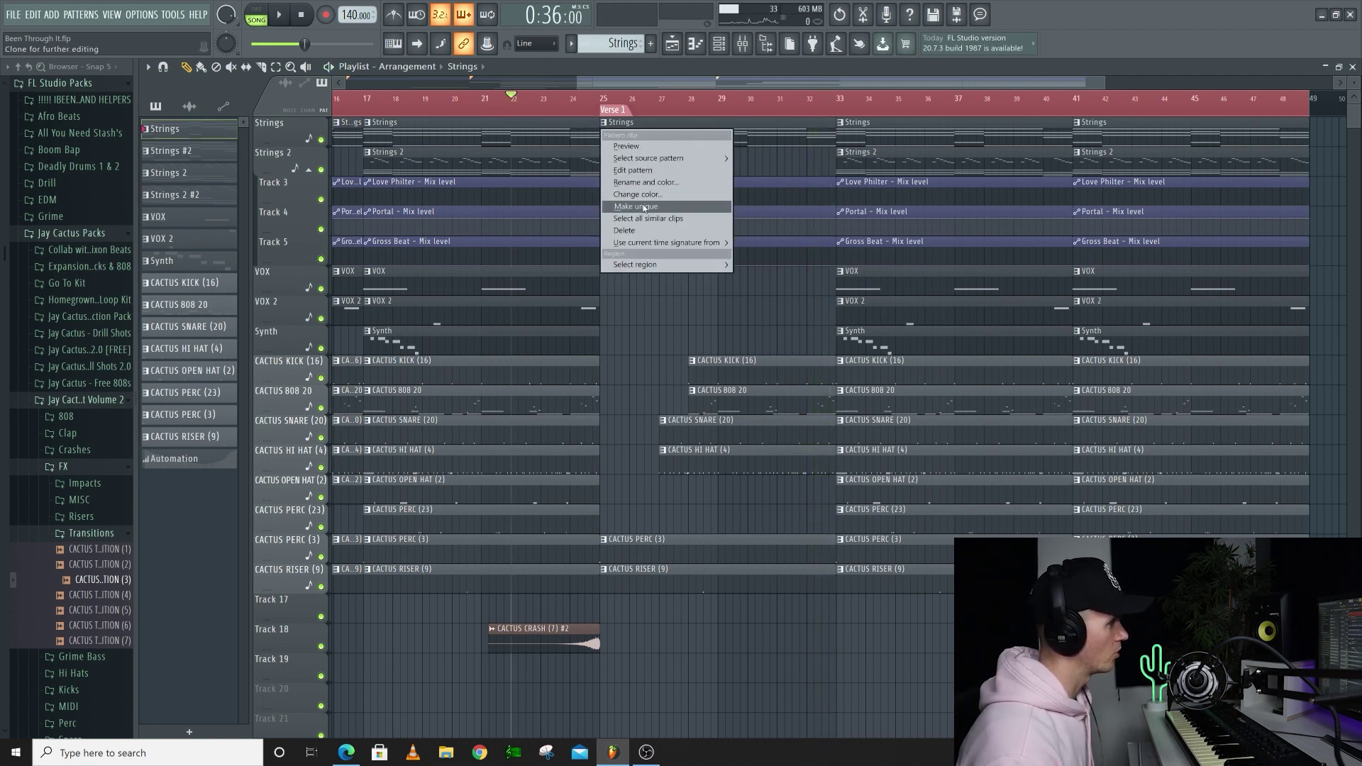
{"action": "left_click", "coordinate": [644, 207]}
{"action": "double_click", "coordinate": [656, 142]}
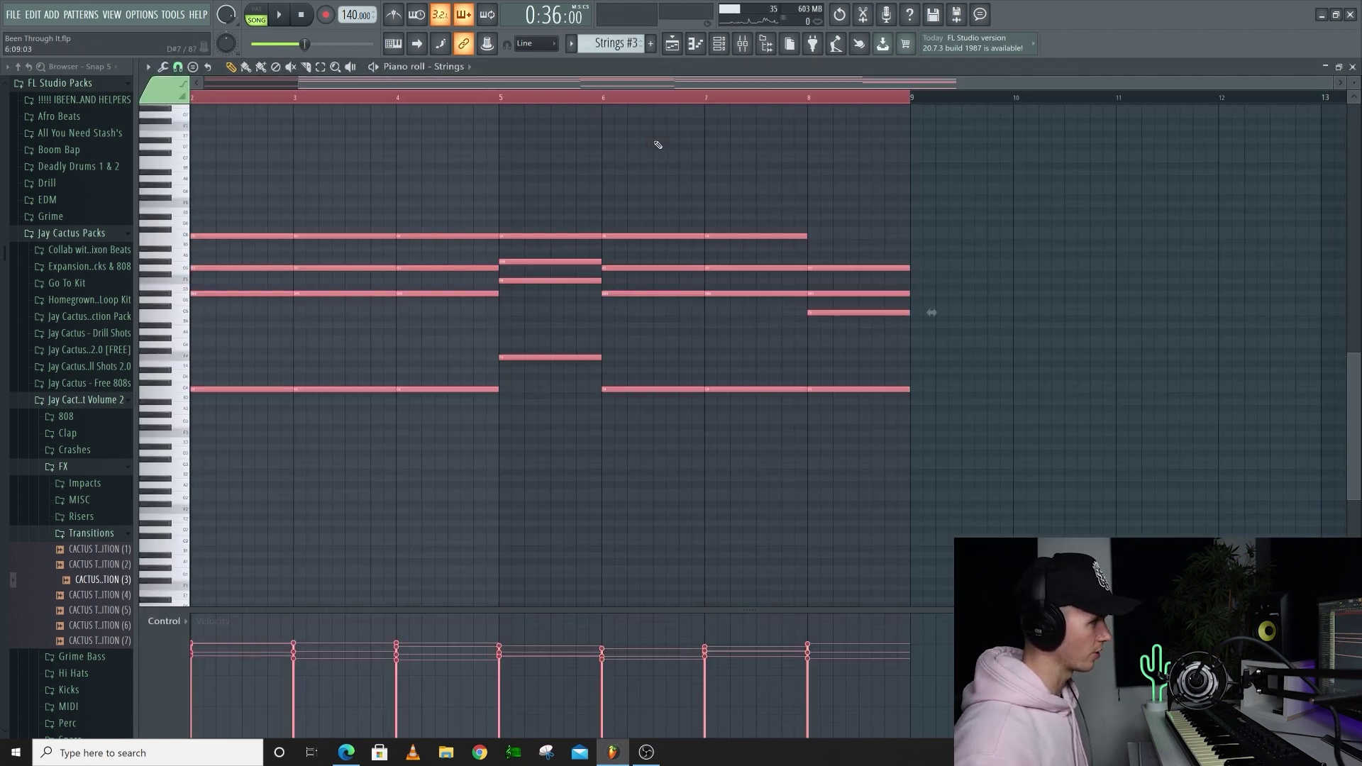
{"action": "scroll", "coordinate": [659, 144], "scroll_direction": "up", "scroll_amount": 3}
{"action": "left_click", "coordinate": [671, 44]}
{"action": "key", "text": "space"}
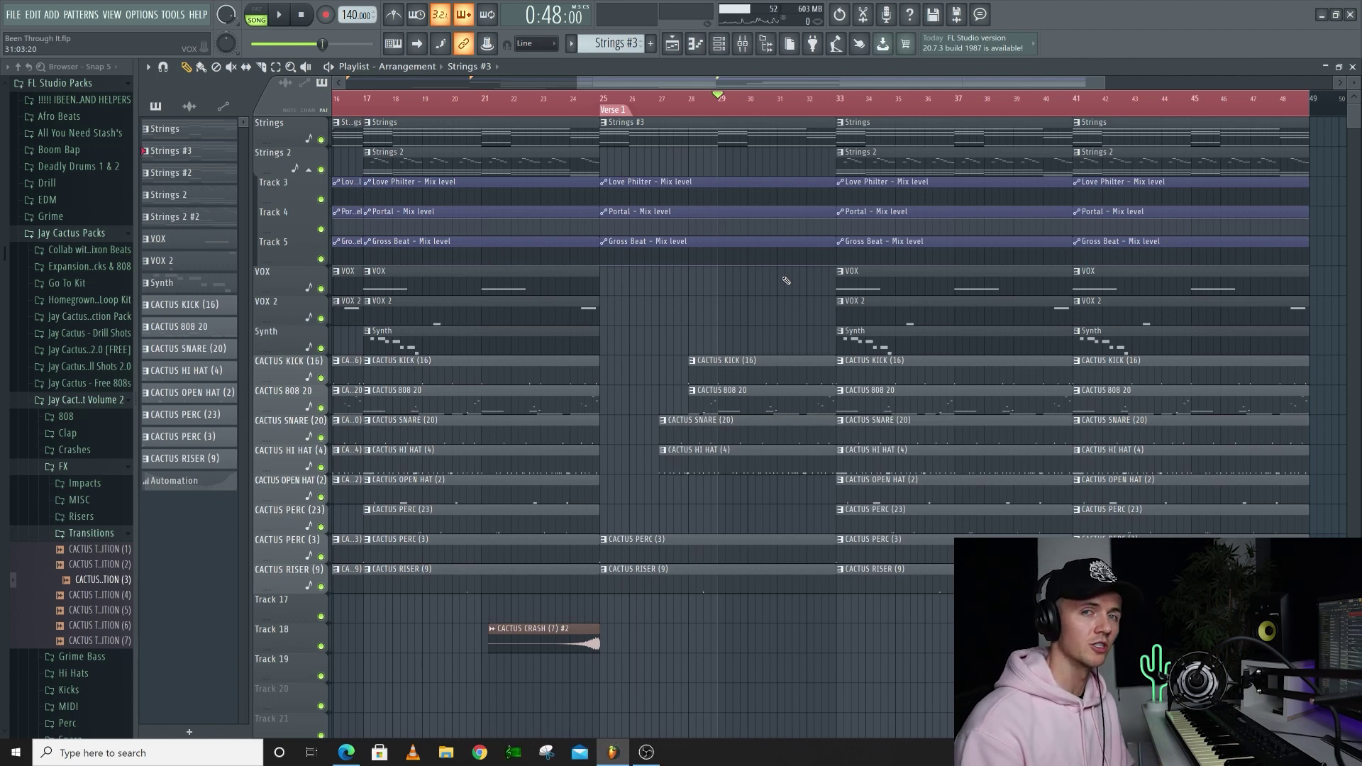
Delete the Strings 2 and Synth clips at bar 33, replace the Strings clip there with Strings #3 and play the verse.
{"action": "scroll", "coordinate": [859, 161], "scroll_direction": "down", "scroll_amount": 3}
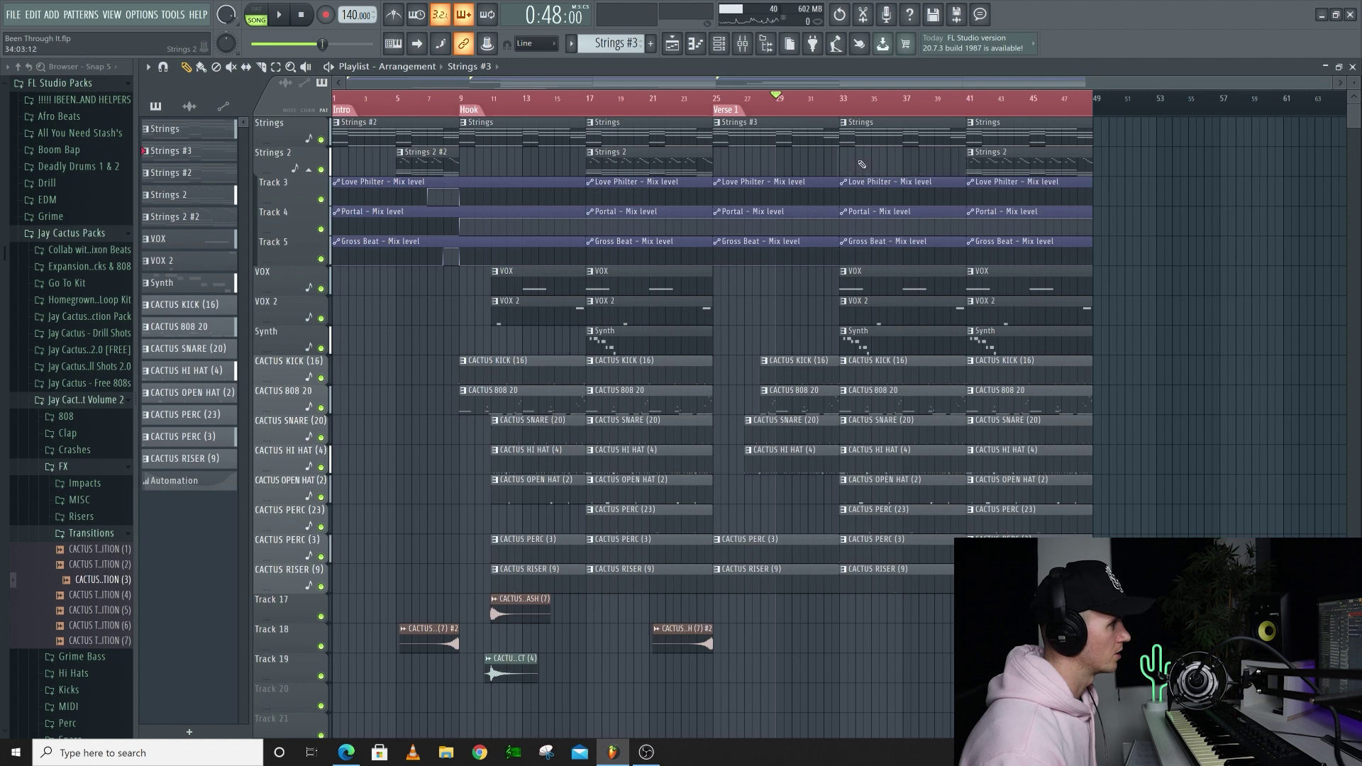
{"action": "right_click", "coordinate": [882, 347]}
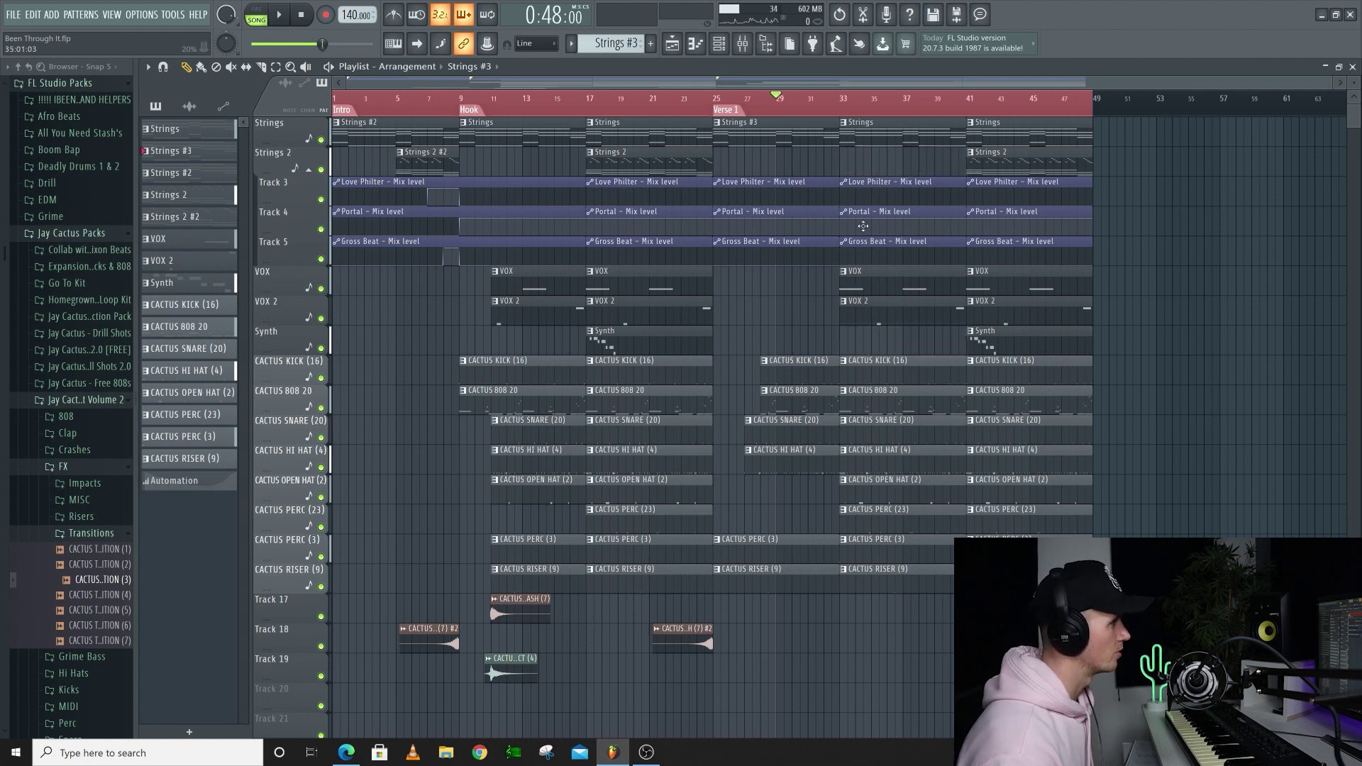
{"action": "right_click", "coordinate": [851, 132]}
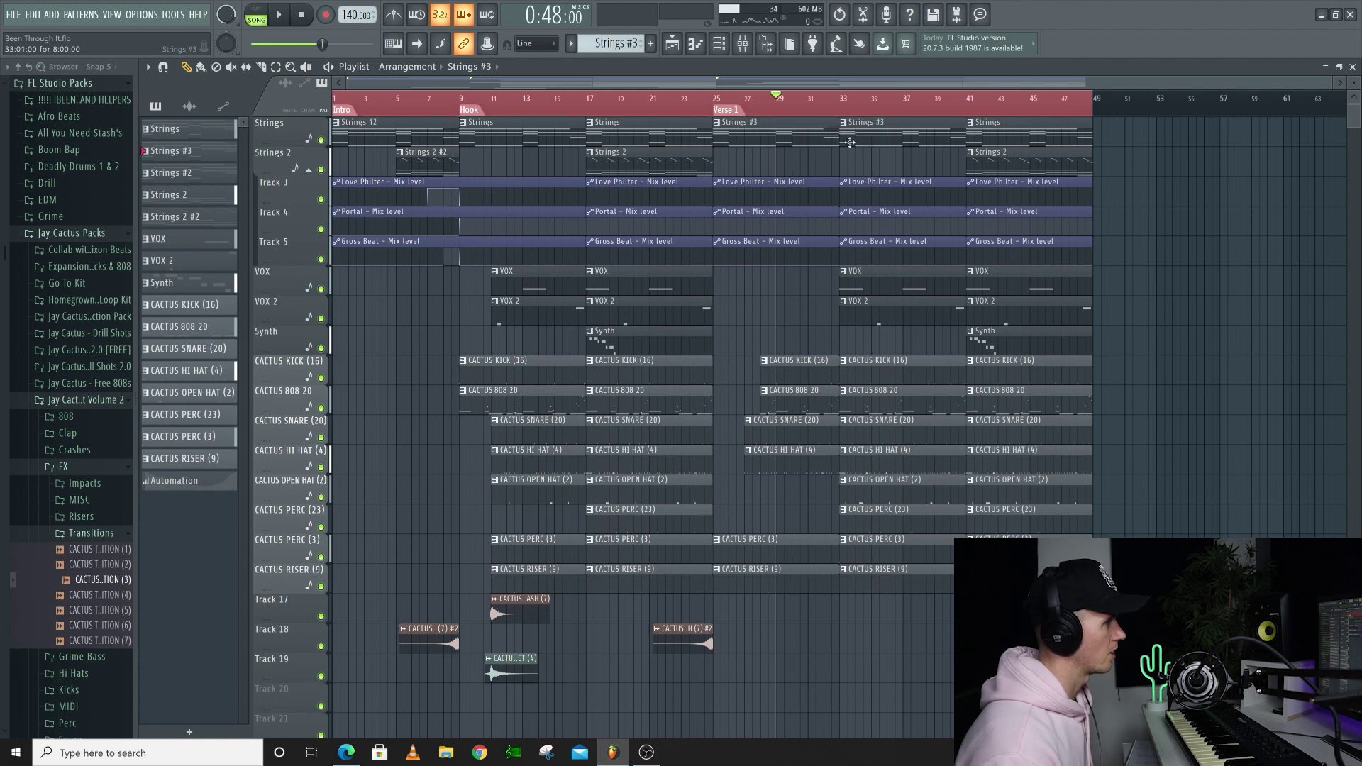
{"action": "key", "text": "space"}
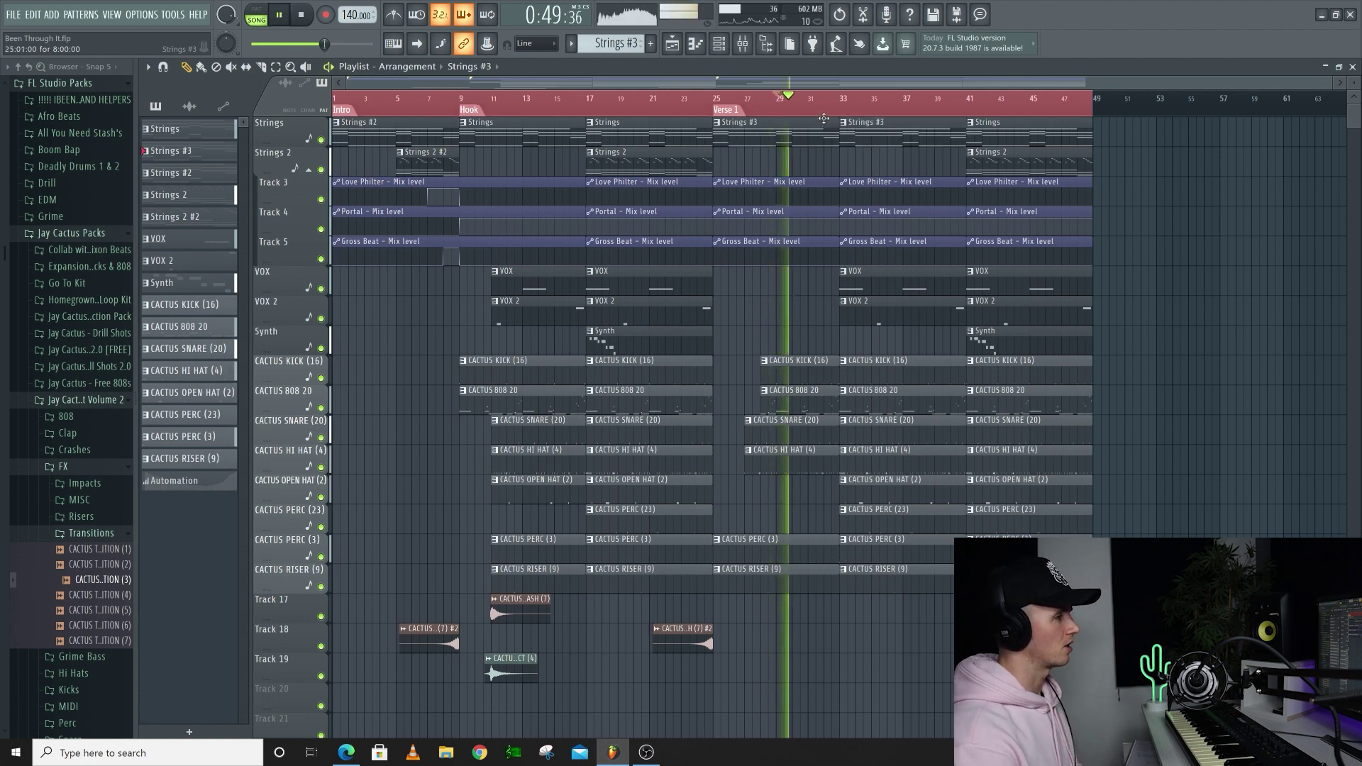